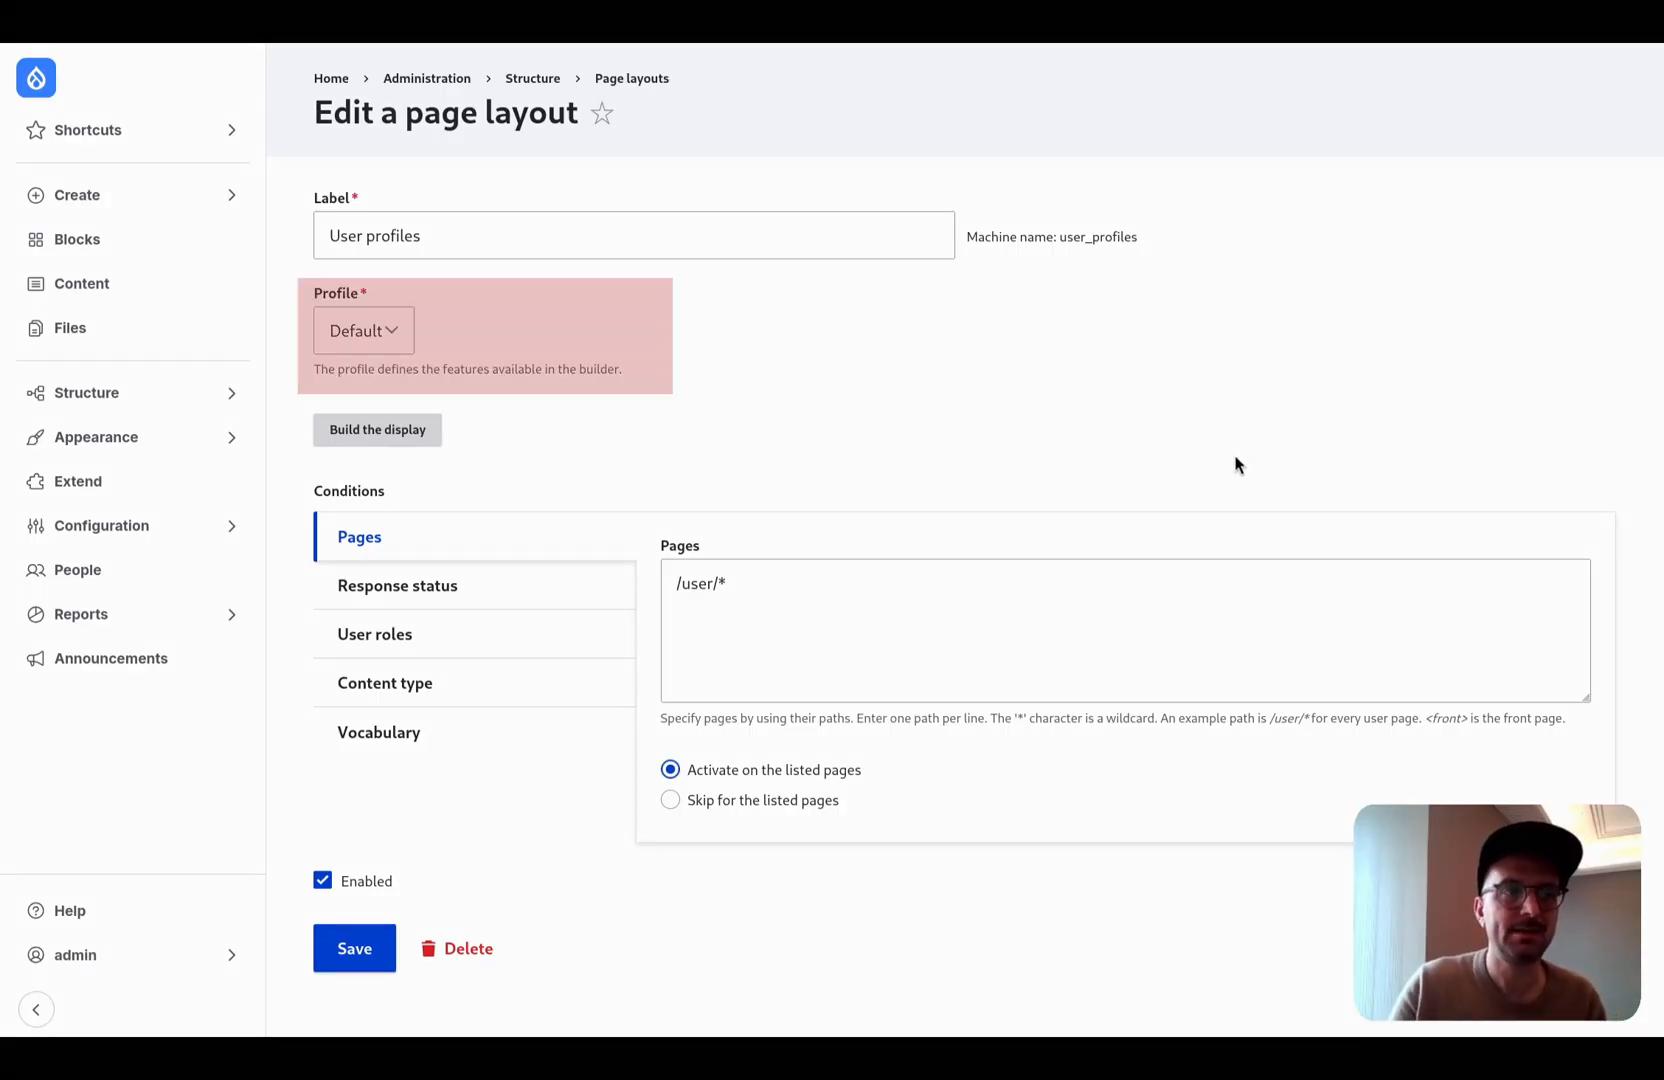
# - Check which builder profiles are available for the User profiles page layout
pyautogui.click(397, 343)
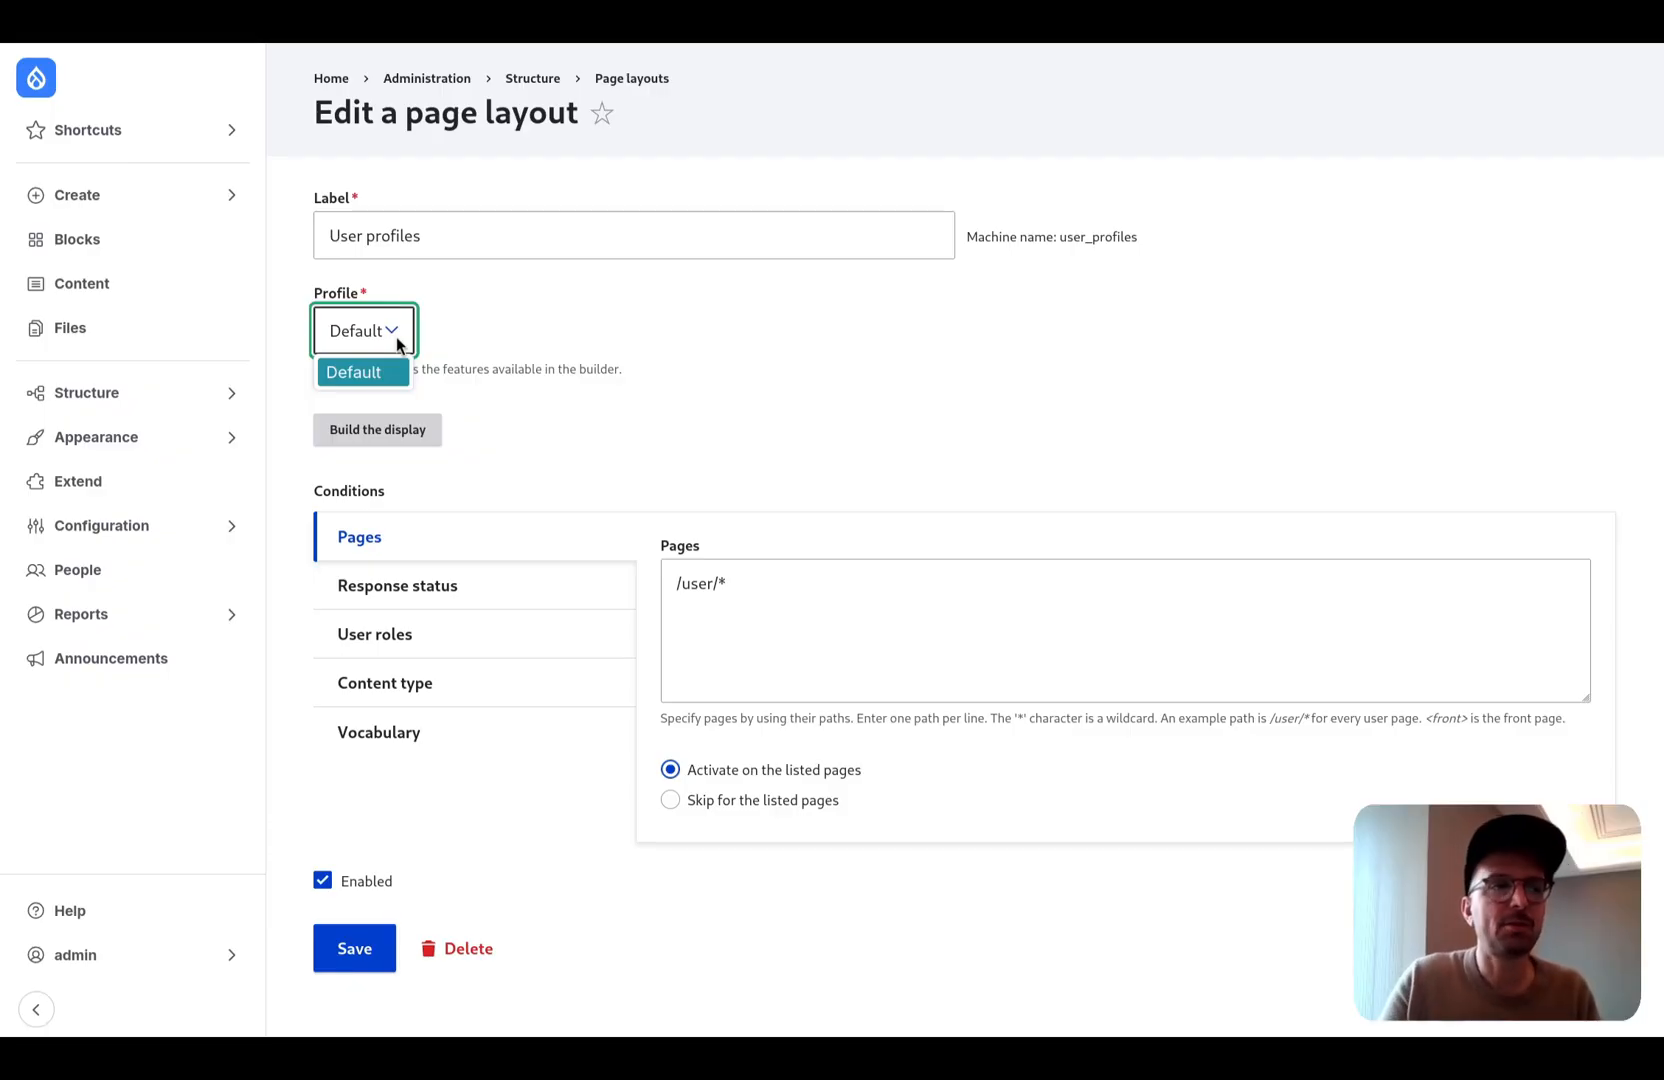
pyautogui.click(651, 340)
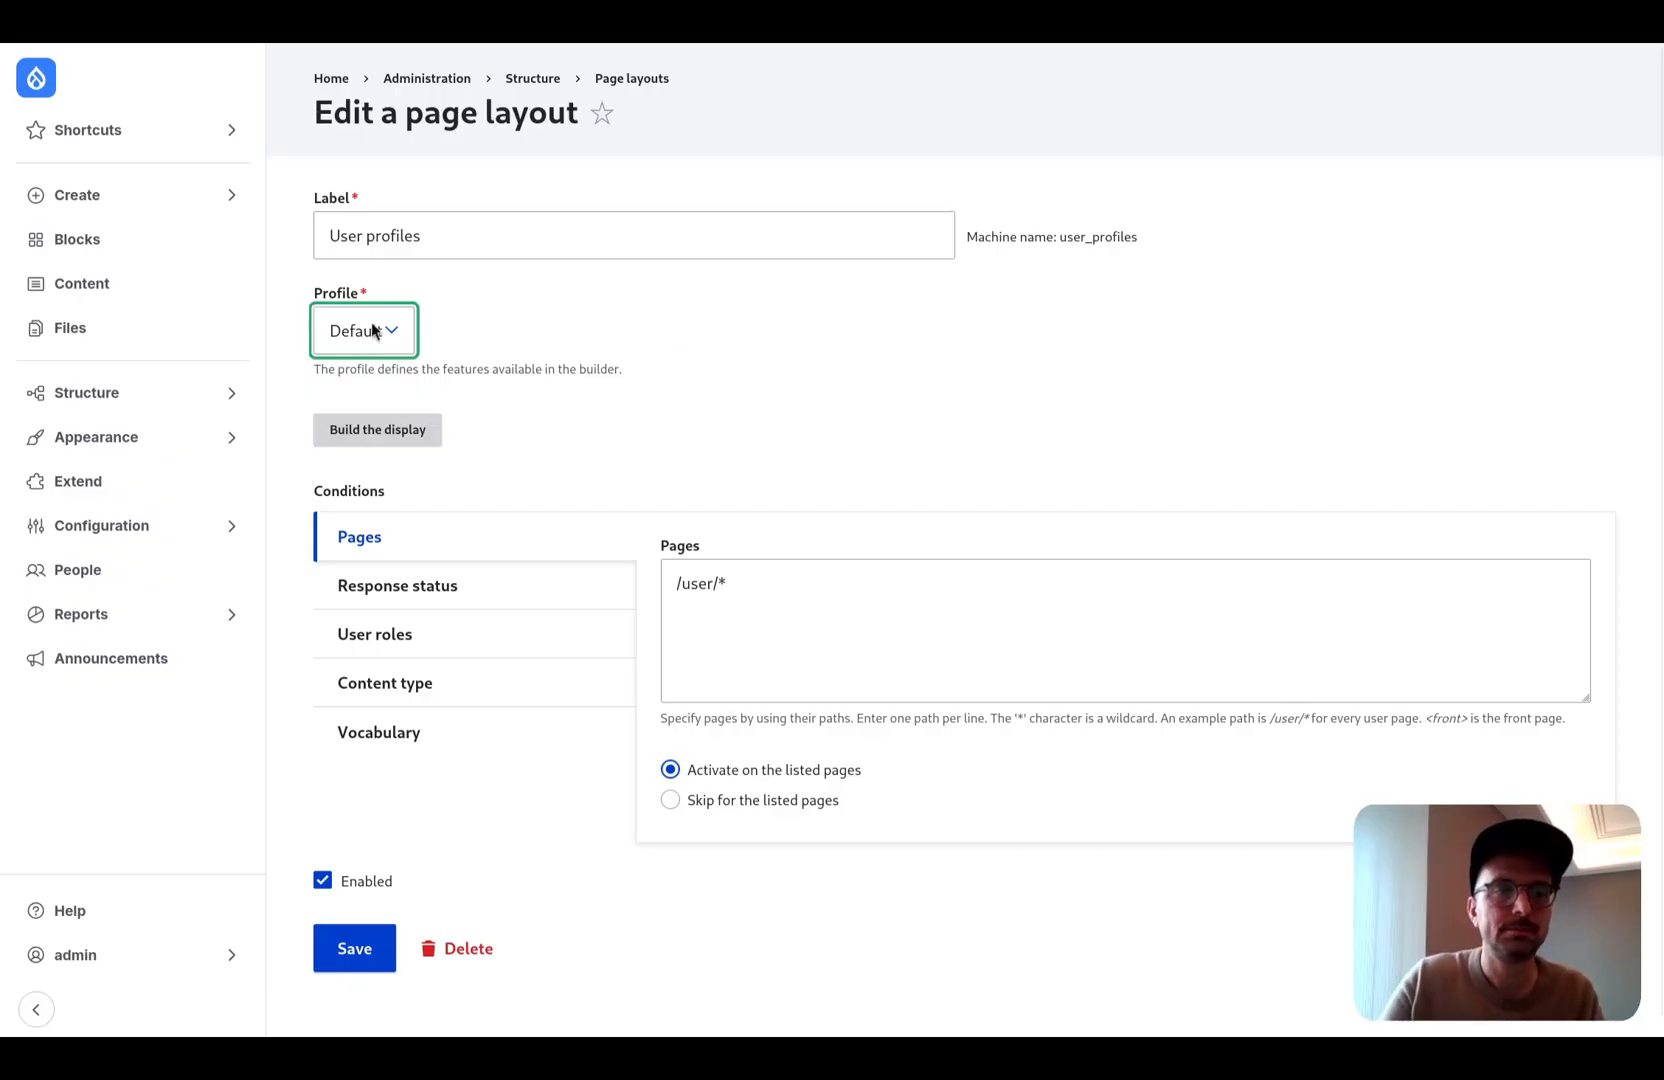
# - Filter the site's modules by "display builder" and install the Display Builder UI module
pyautogui.click(188, 475)
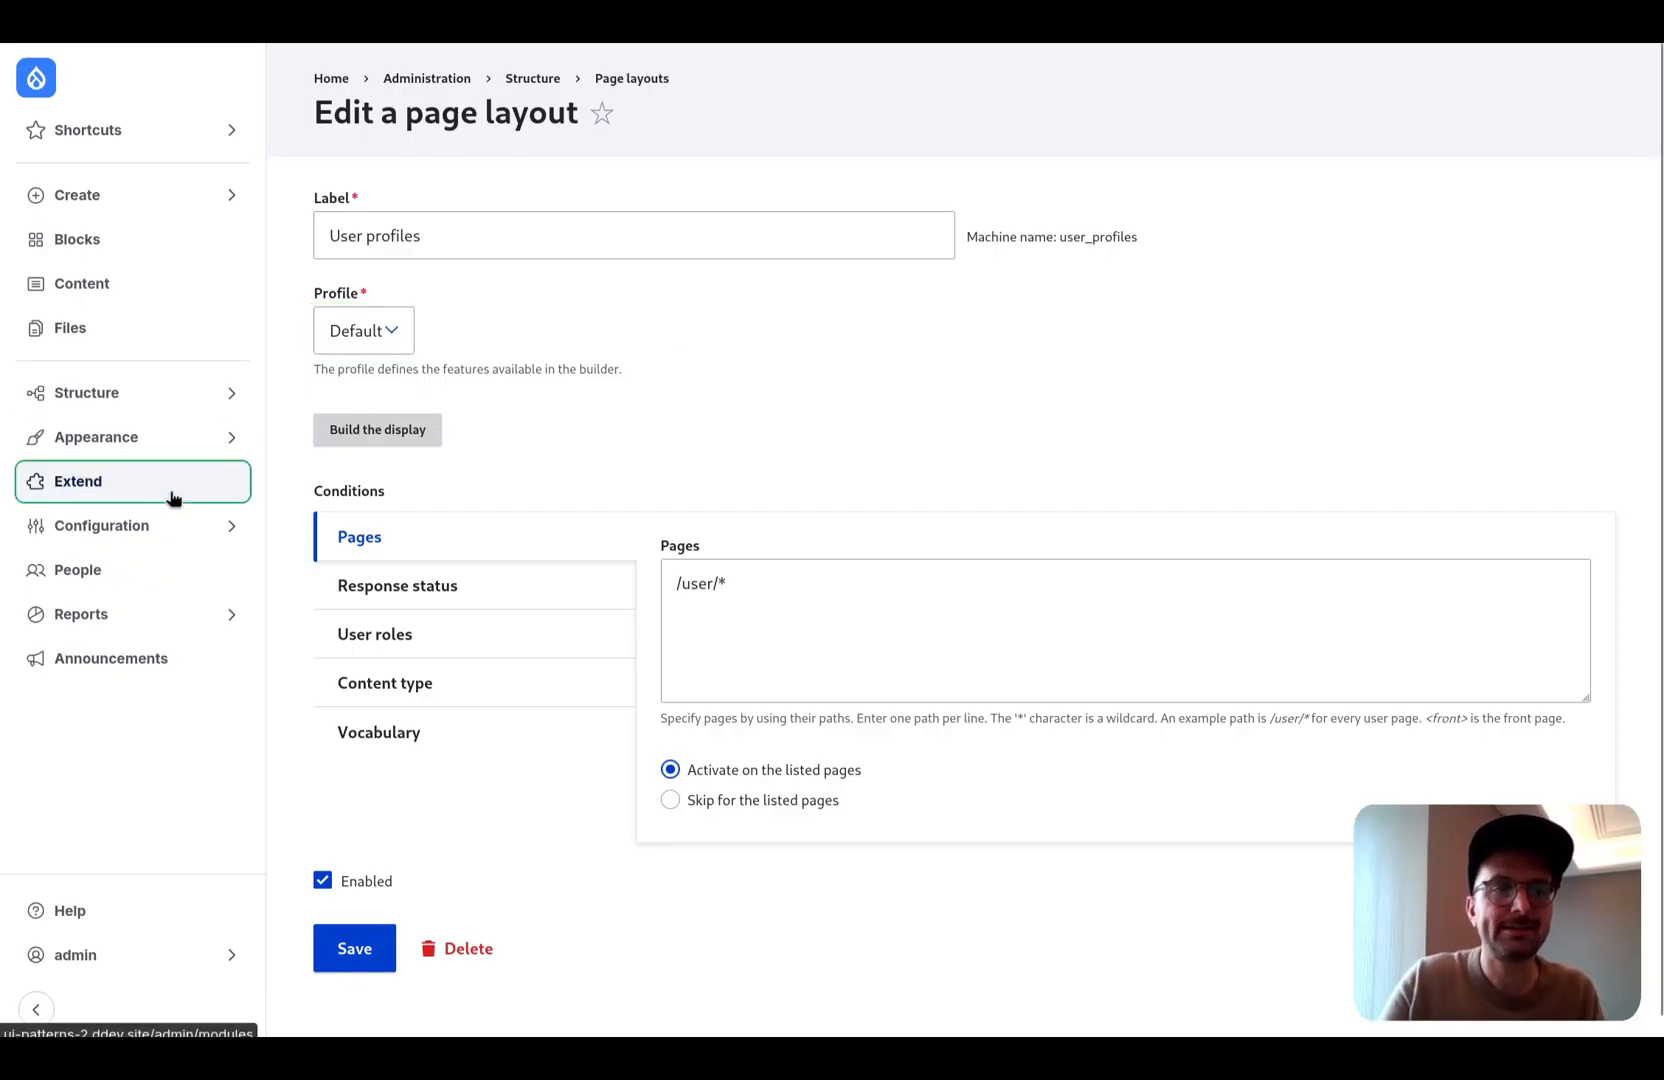
pyautogui.write('disp')
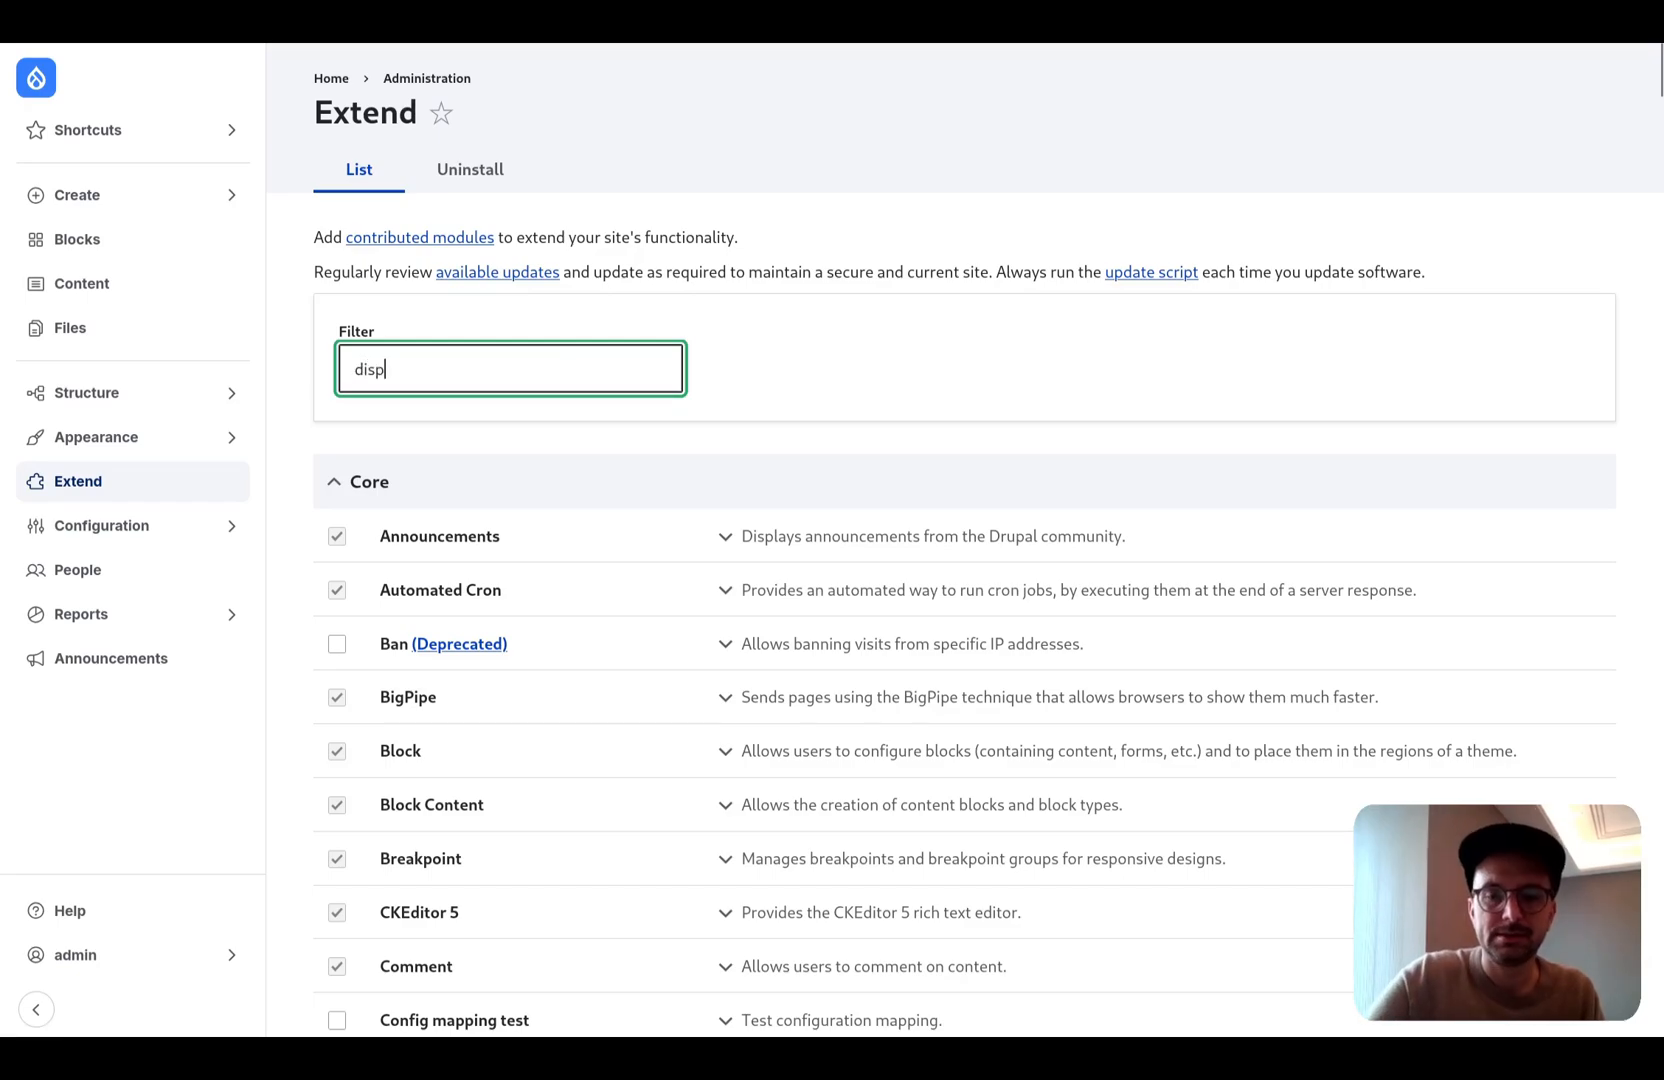
pyautogui.write('lay builder')
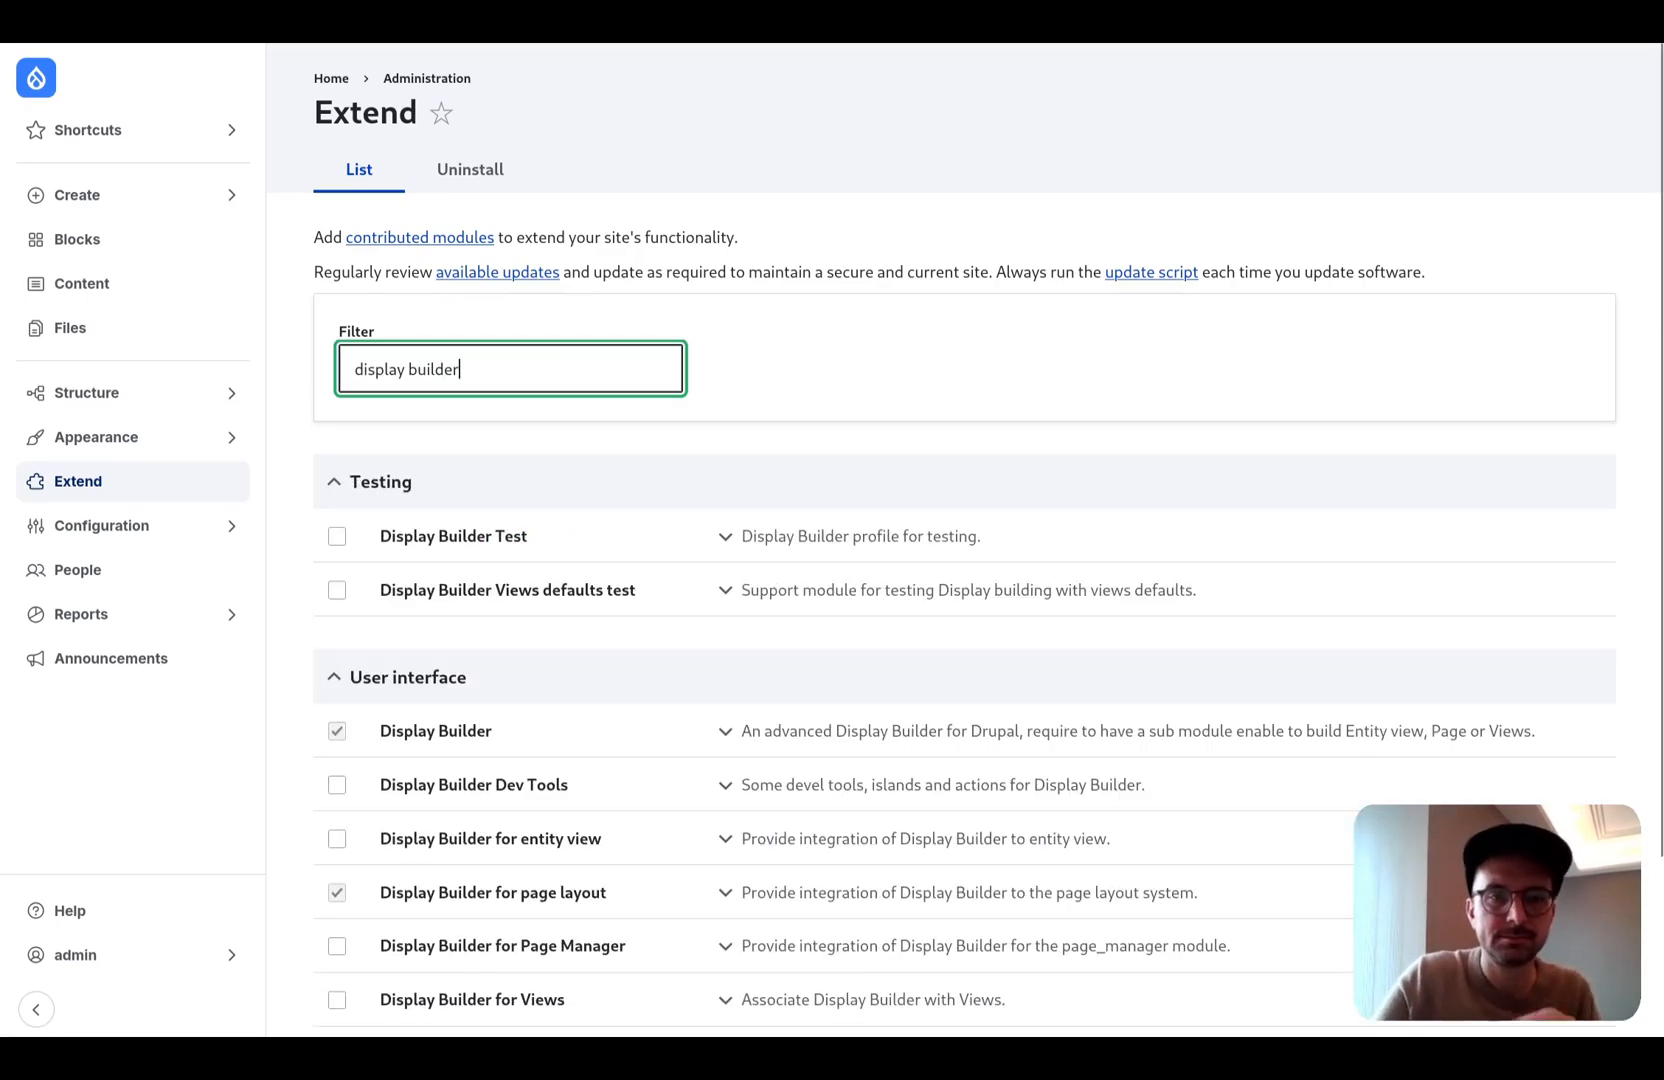
pyautogui.scroll(-2, 473, 574)
pyautogui.click(337, 837)
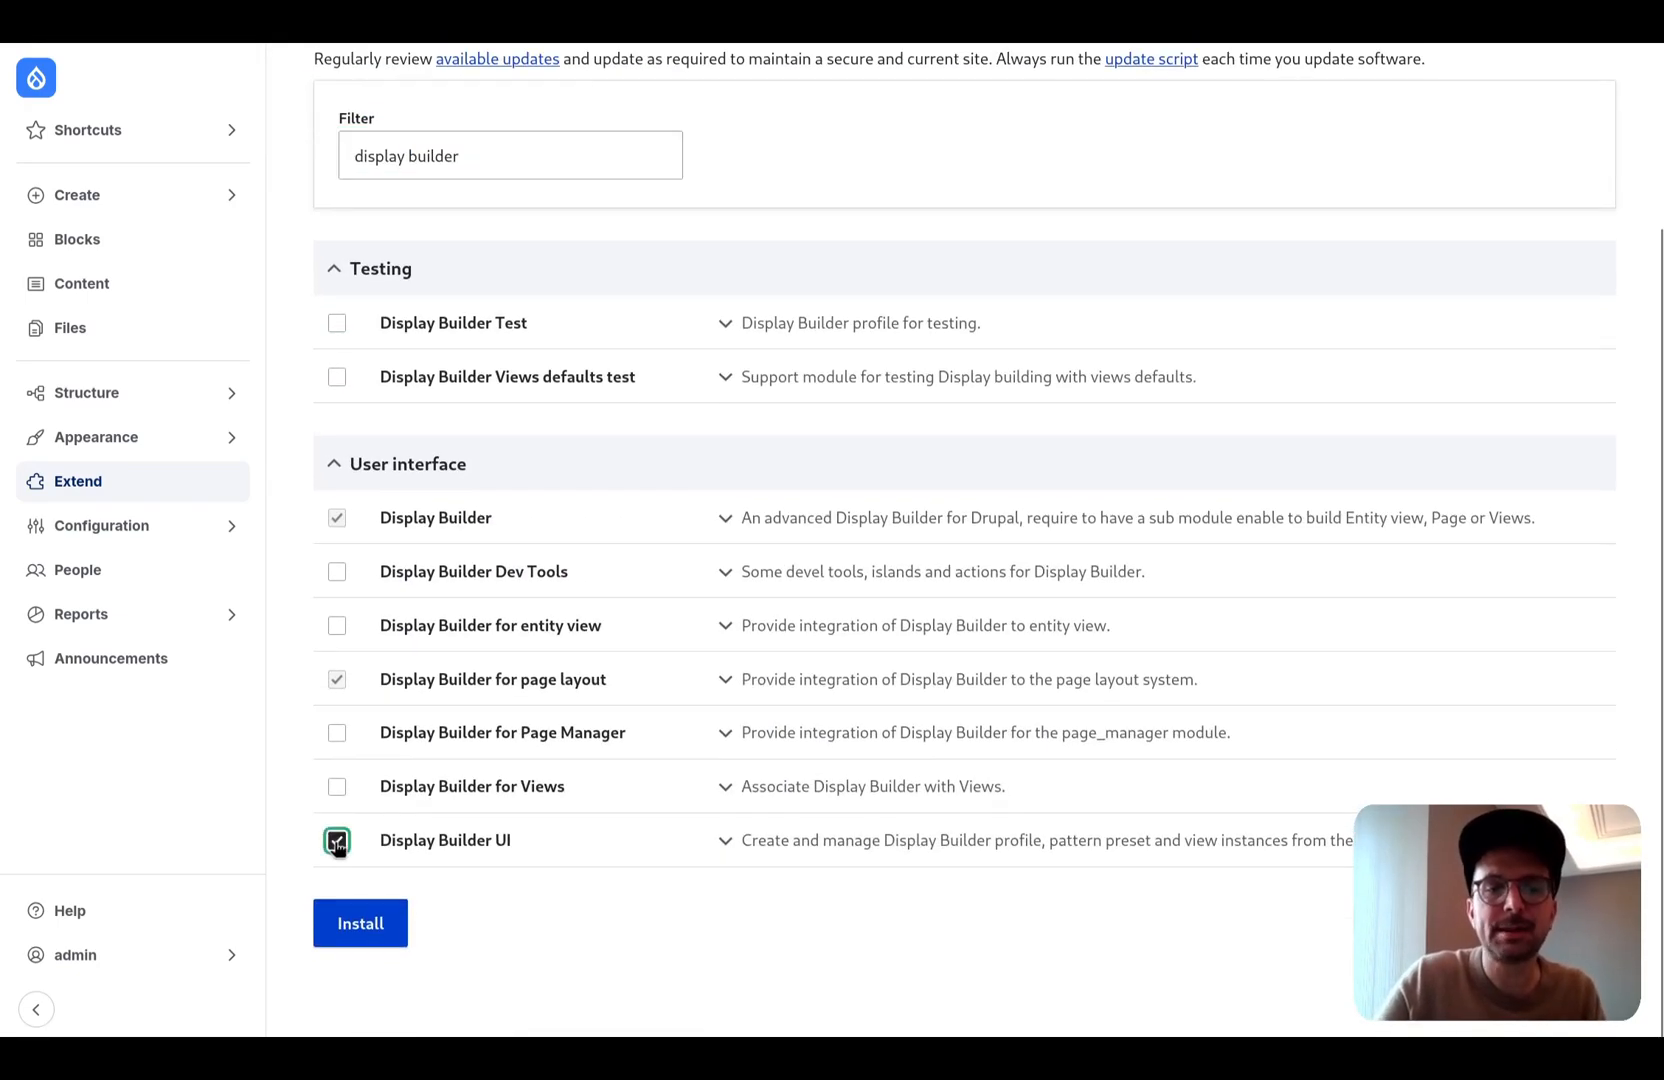
pyautogui.click(361, 921)
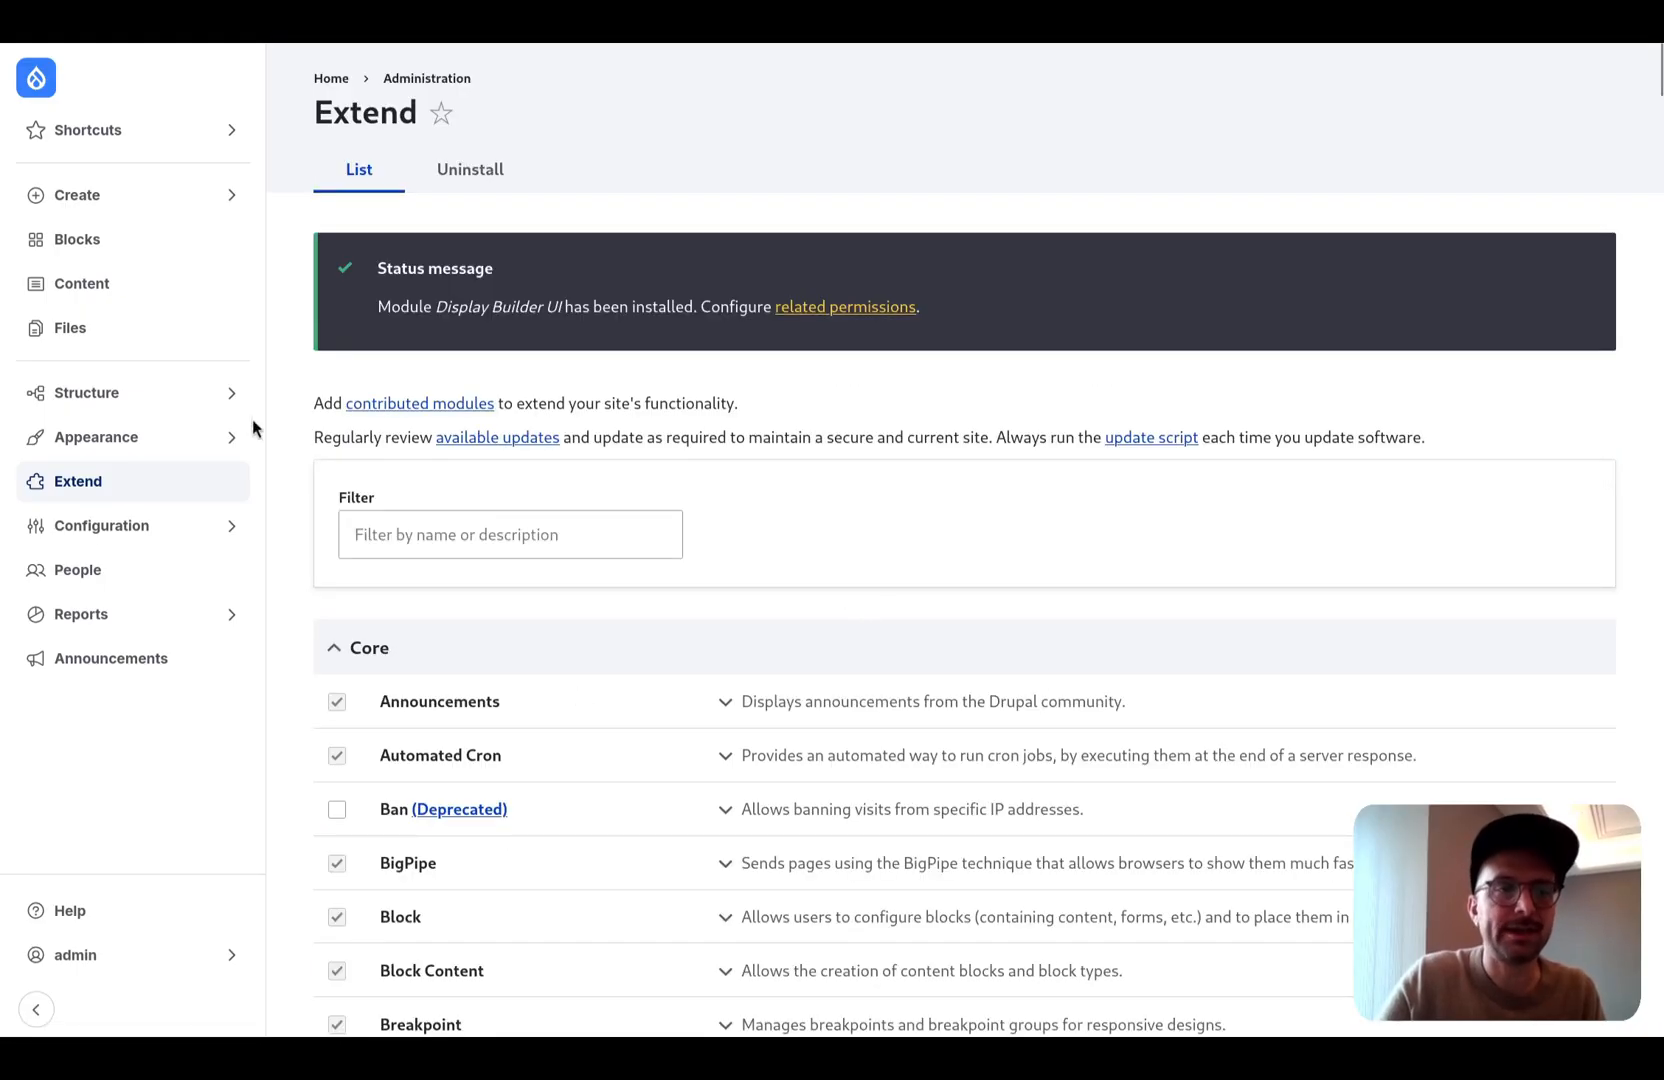
# - Open the Default Display Builder profile for editing and review its description, roles and view panels
pyautogui.click(193, 390)
pyautogui.click(352, 321)
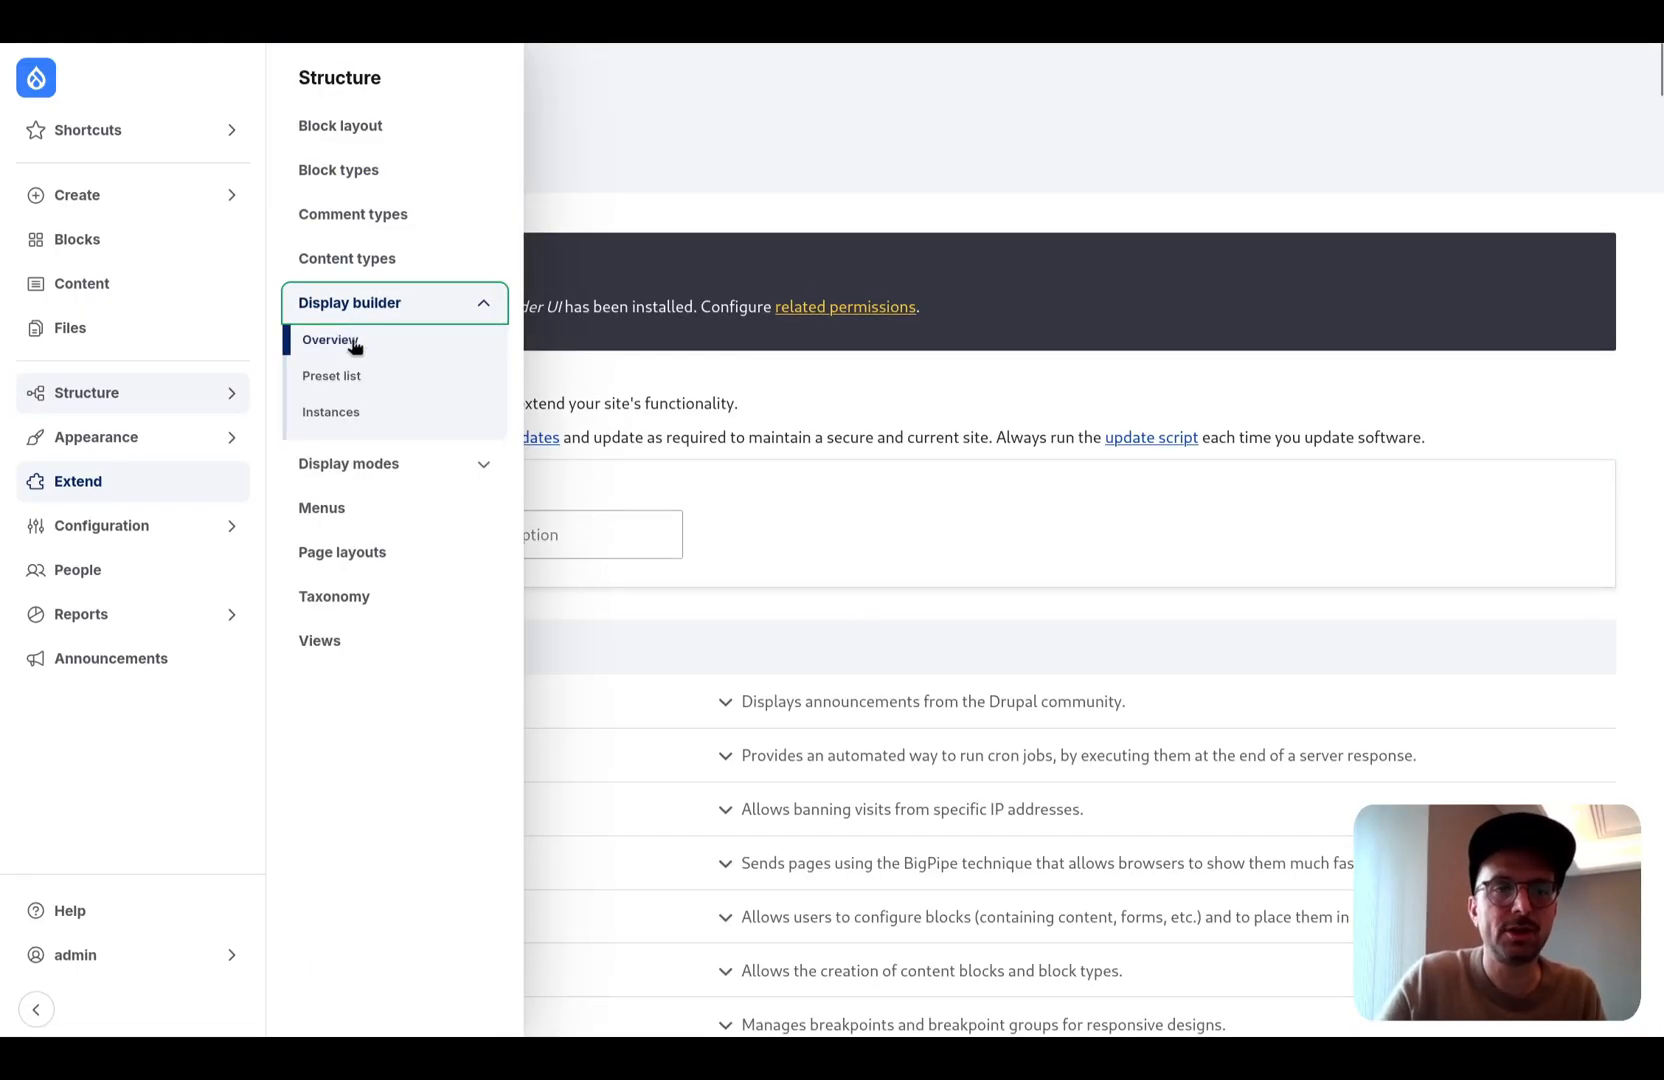
pyautogui.click(352, 344)
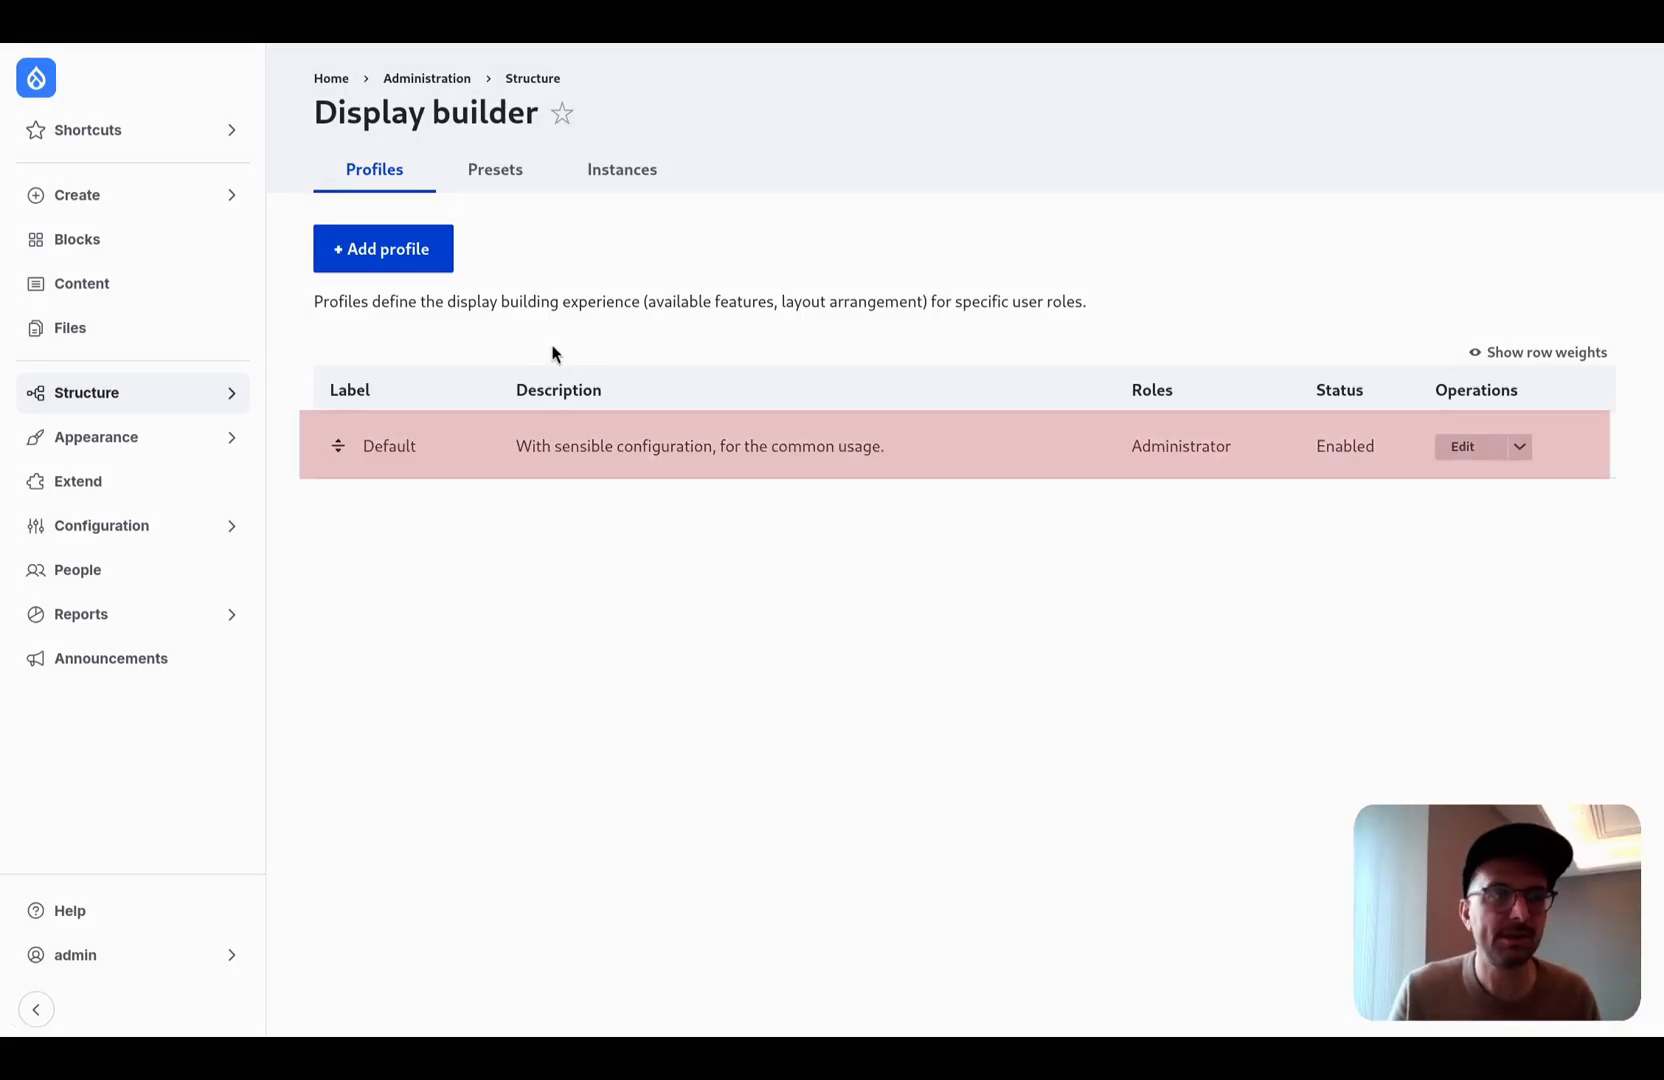
pyautogui.click(1456, 446)
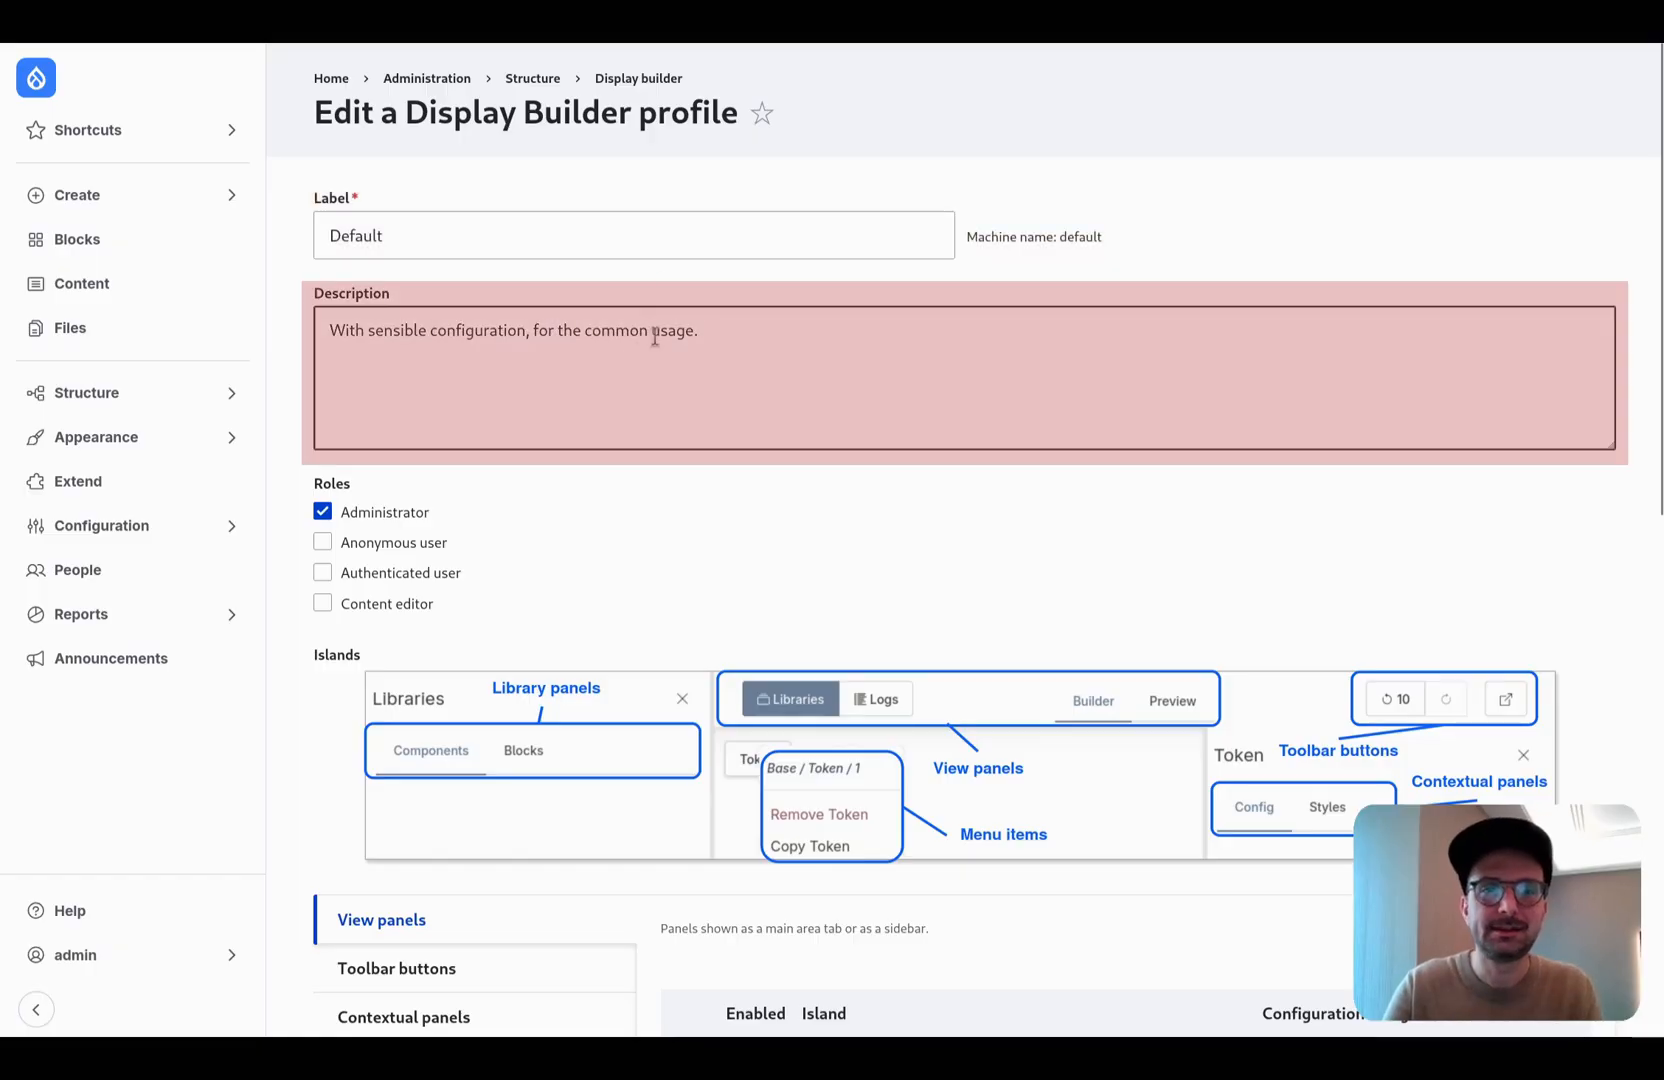
pyautogui.scroll(-10, 716, 283)
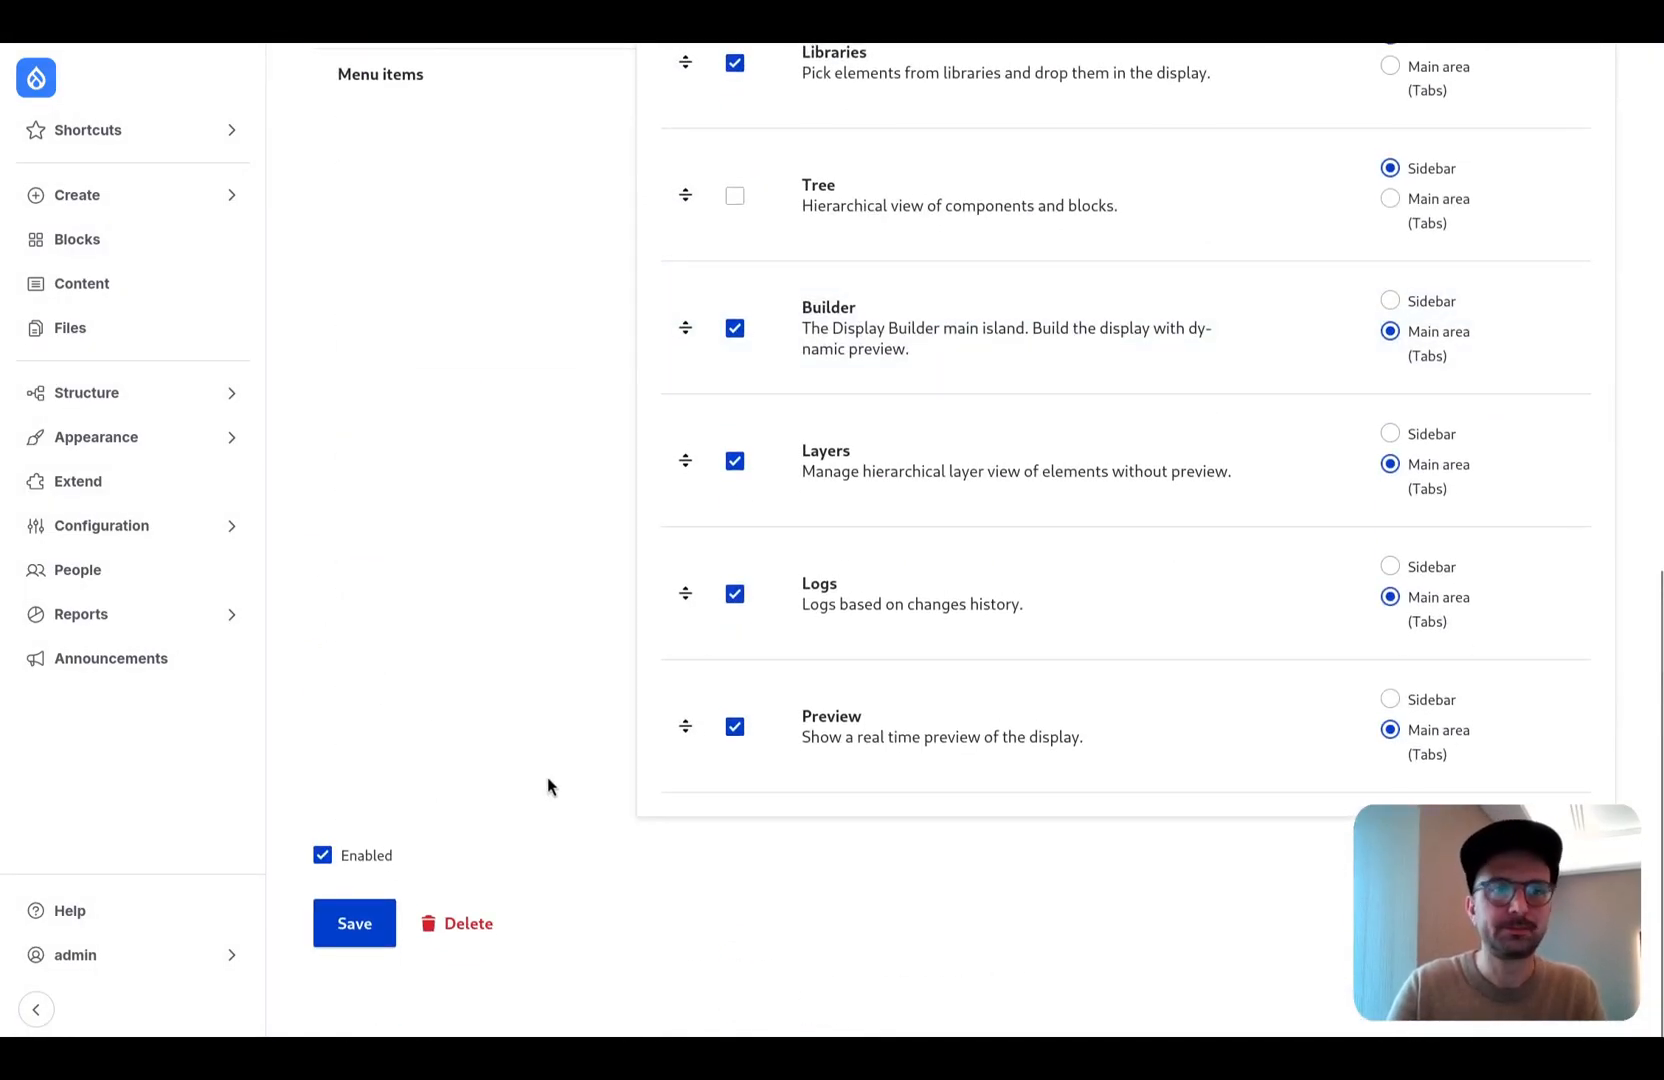
pyautogui.scroll(10, 547, 777)
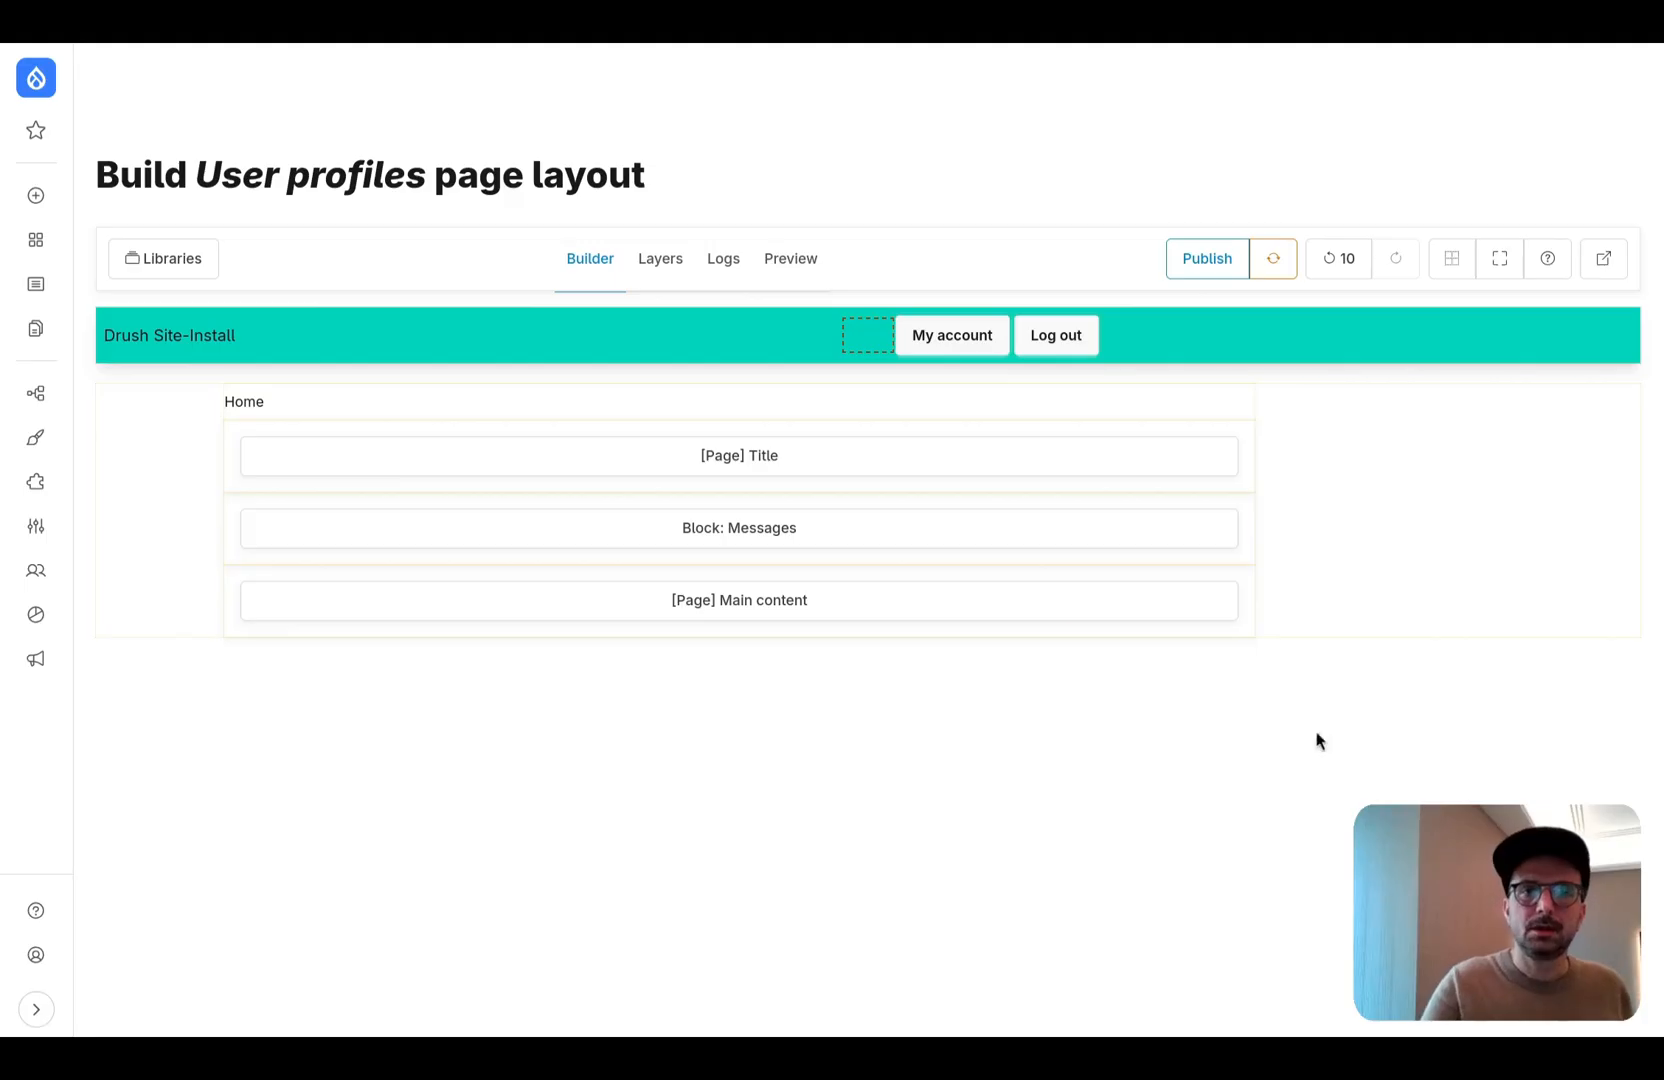
# - Compare the Builder and Layers views of the User profiles layout and look over the component library
pyautogui.click(672, 260)
pyautogui.click(588, 263)
pyautogui.click(665, 260)
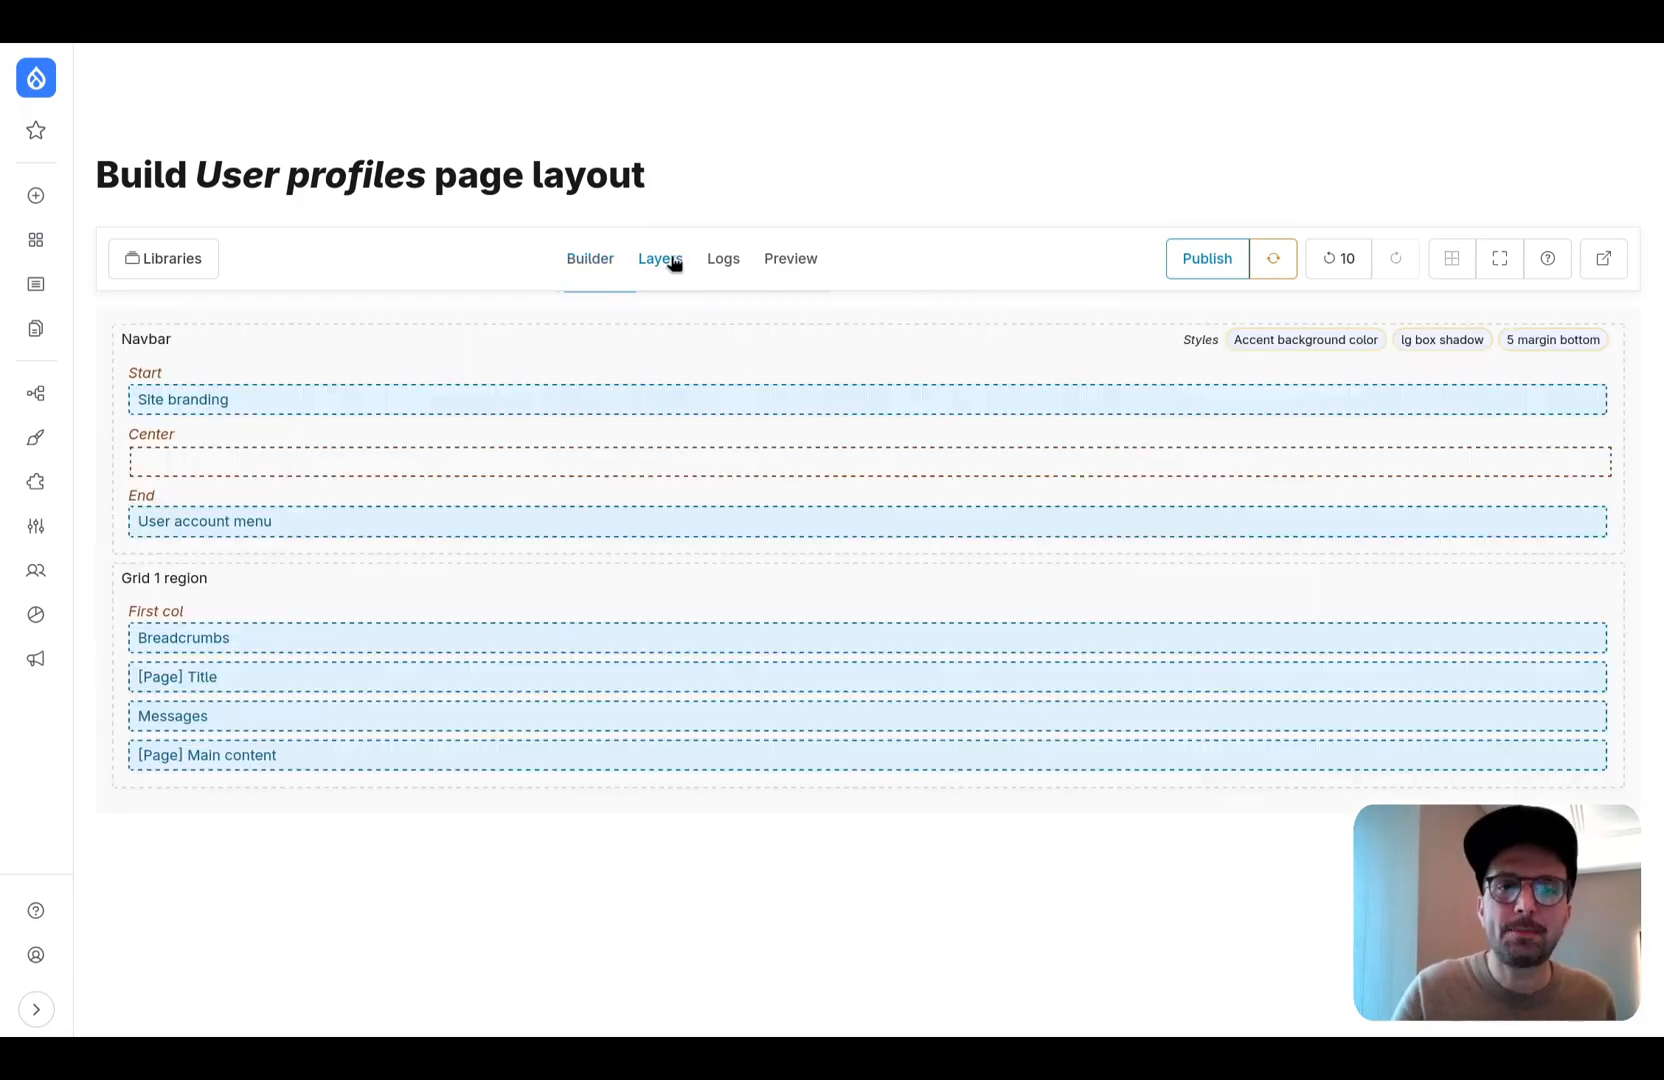
pyautogui.click(588, 264)
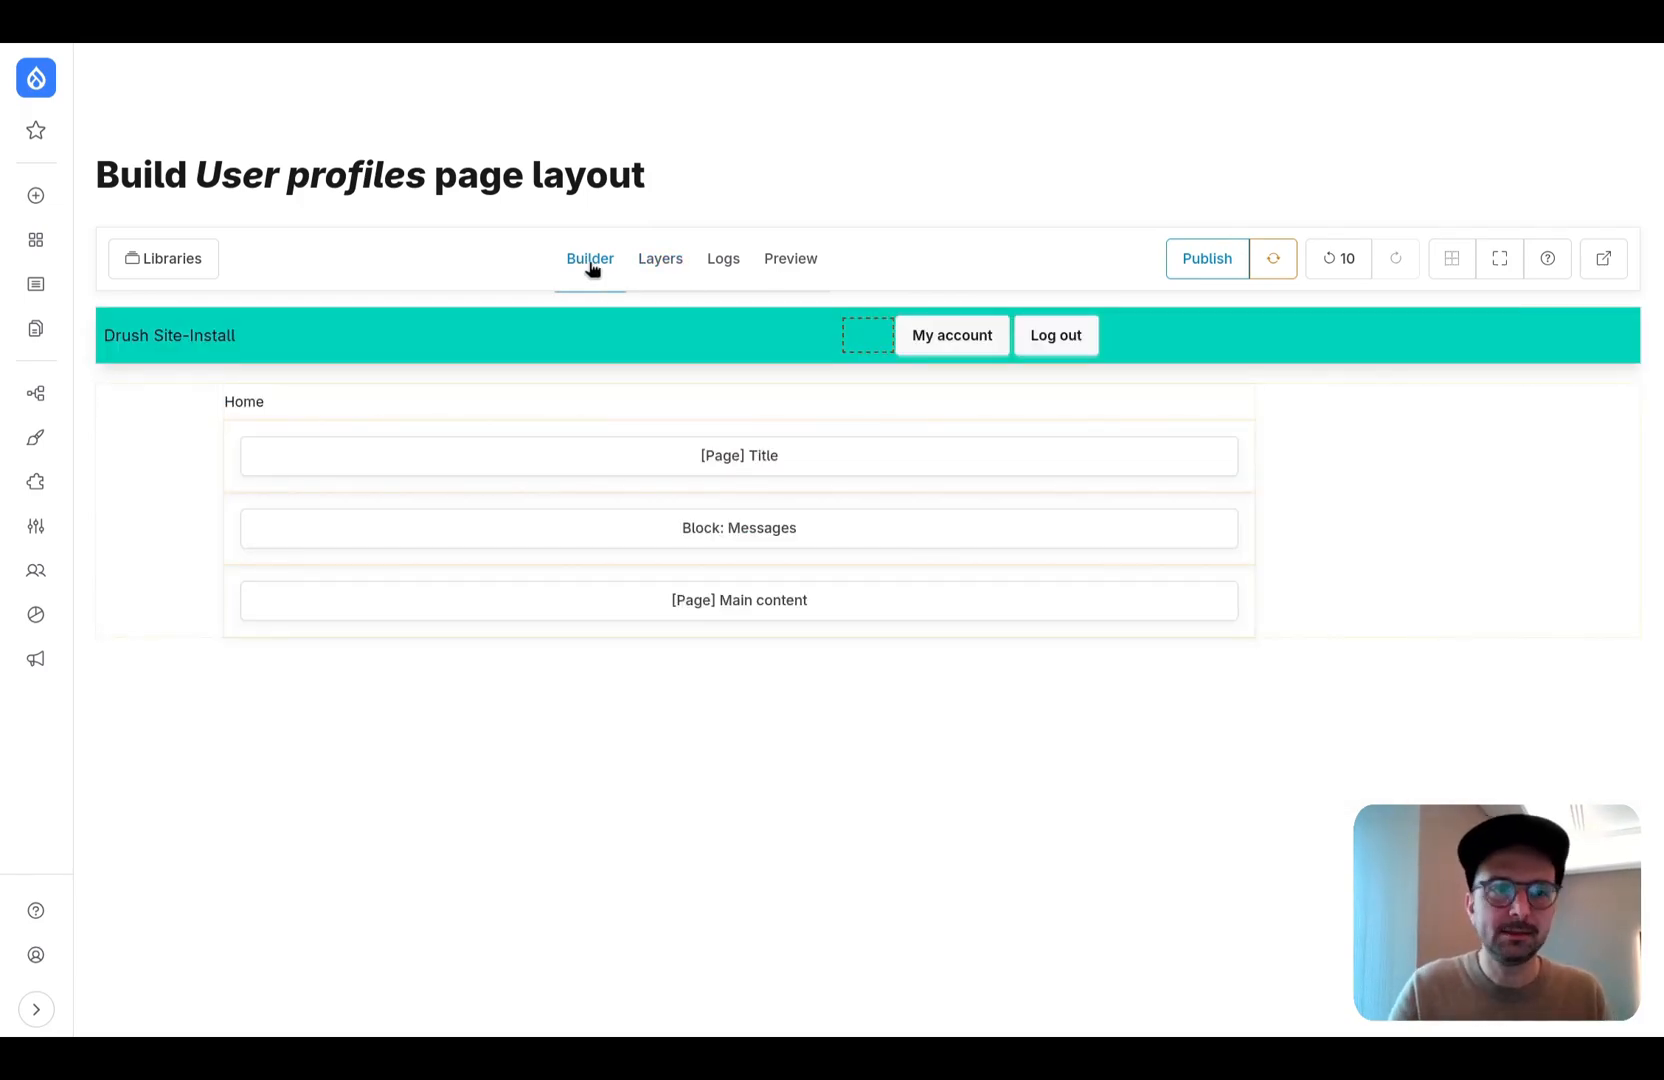
pyautogui.click(207, 270)
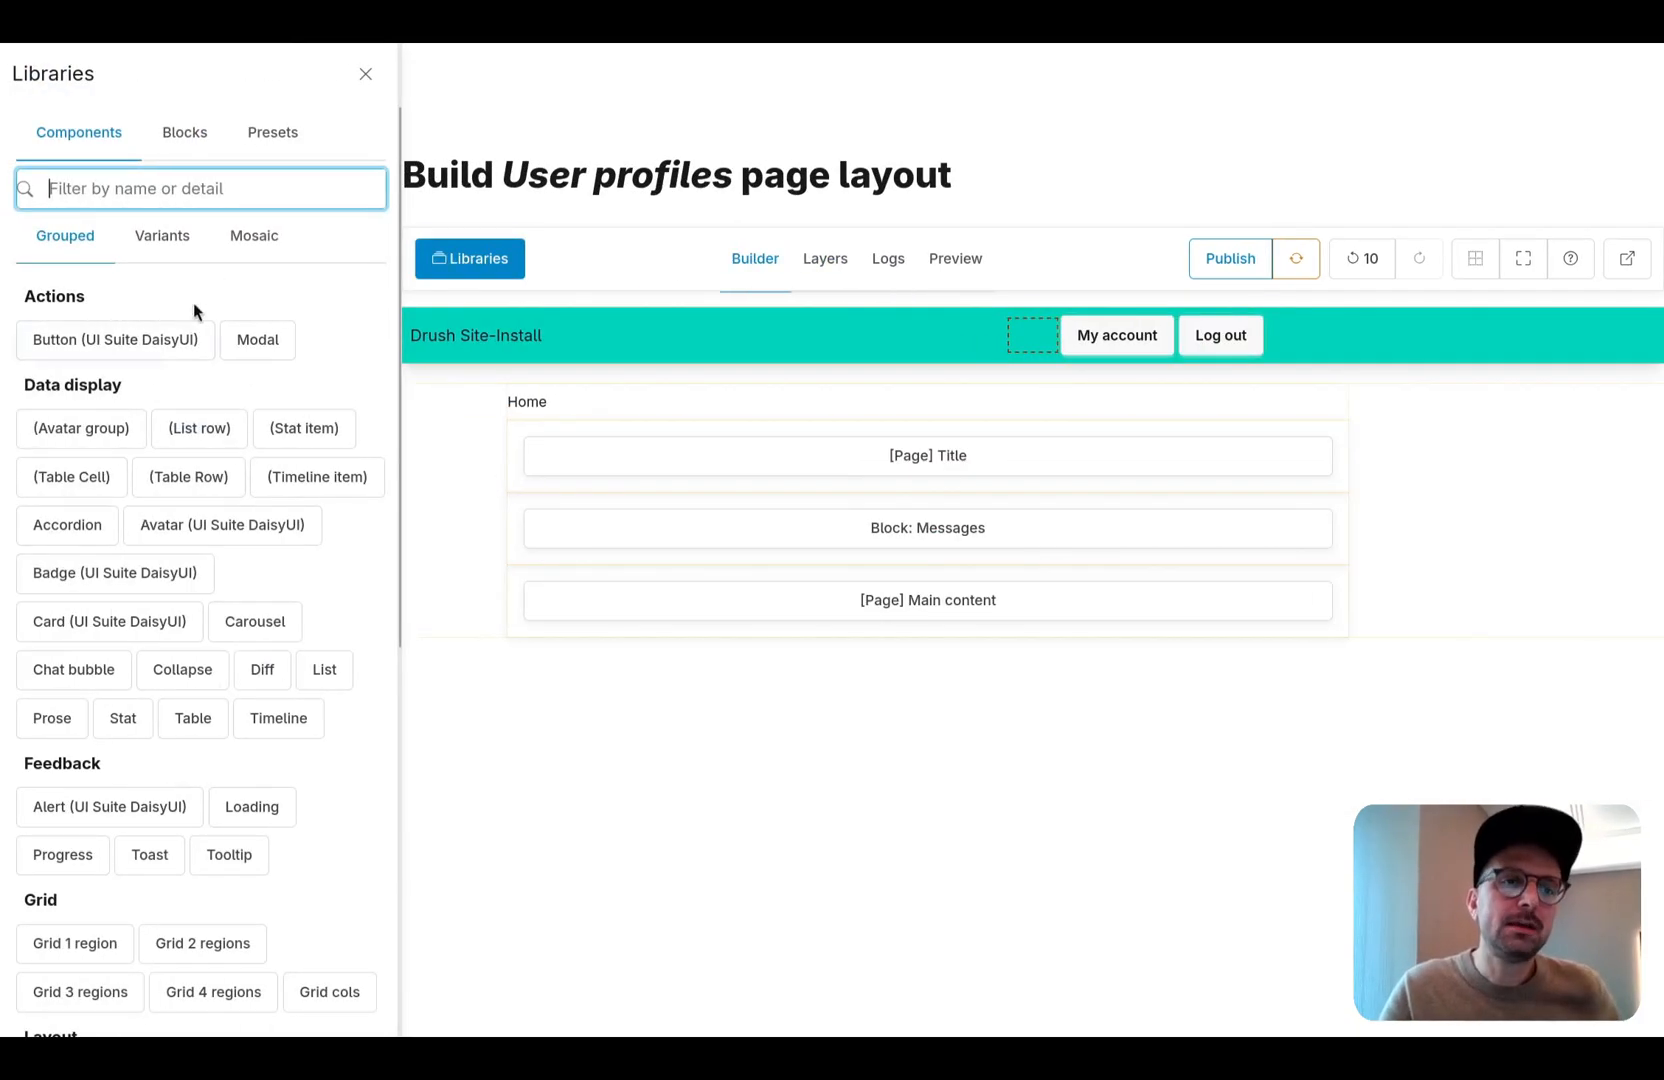
pyautogui.click(362, 72)
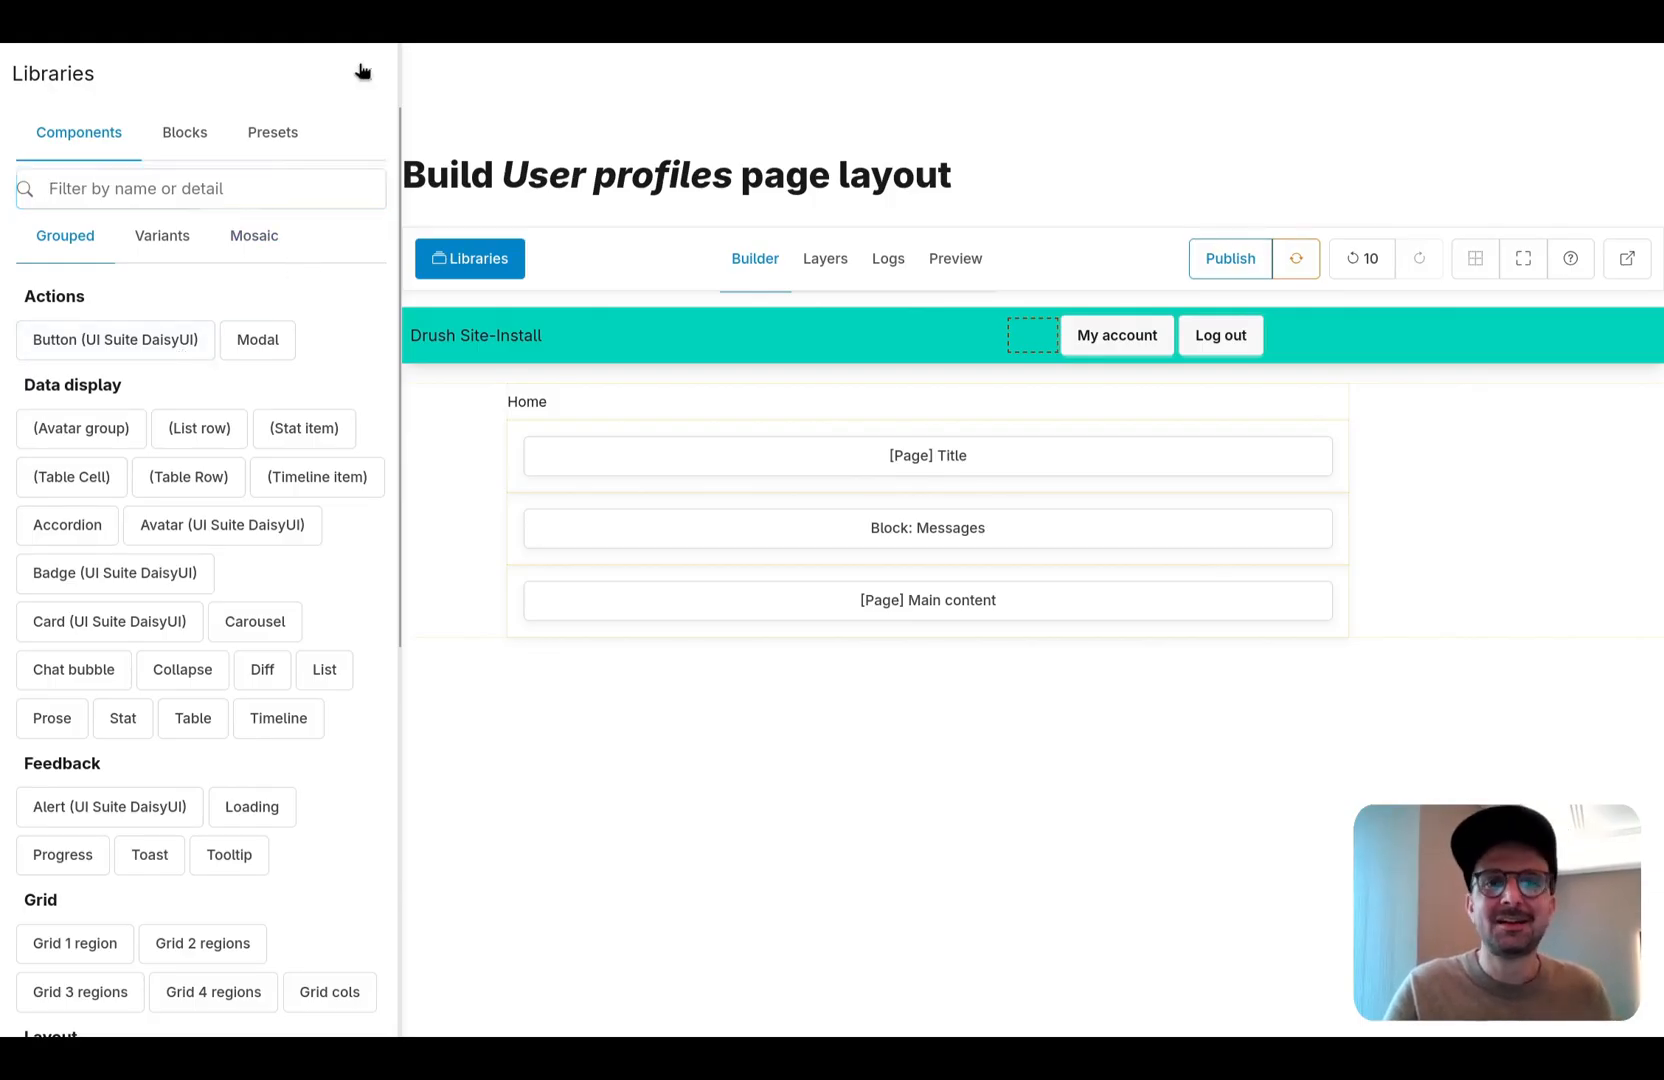
# - Inspect the actions offered for the [Page] Title block and the contextual settings of the Breadcrumbs block and Navbar
pyautogui.rightClick(758, 467)
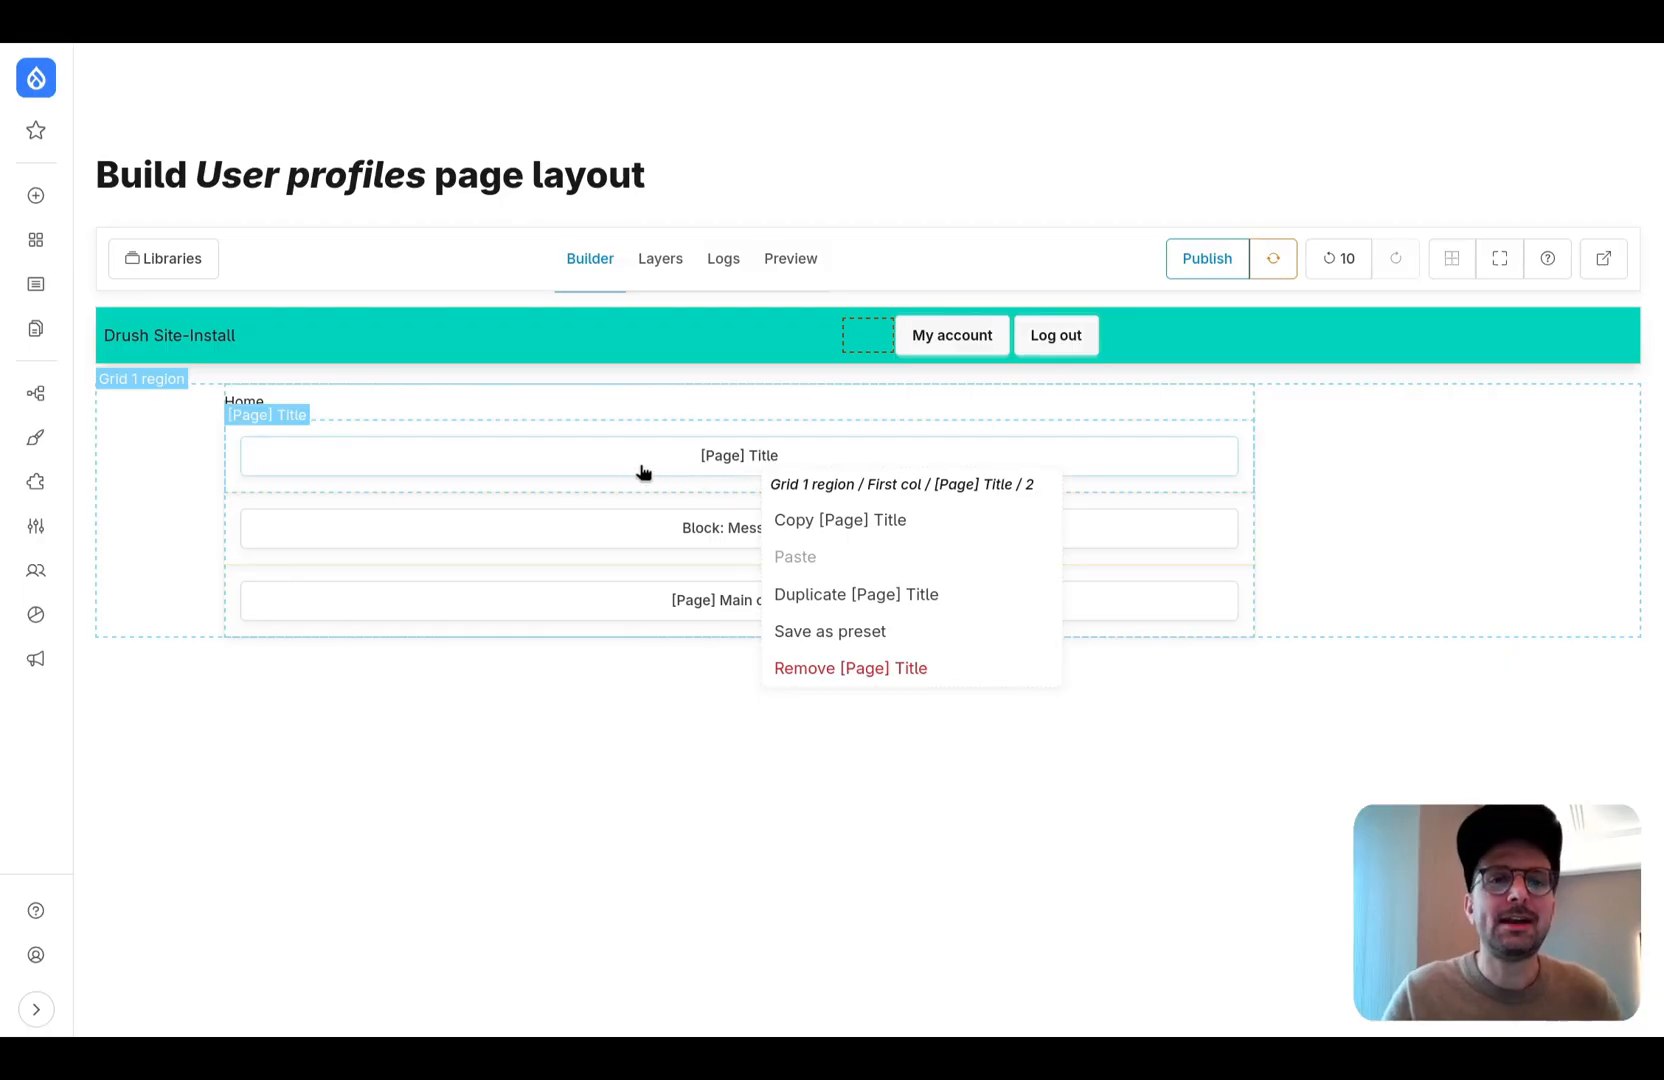
pyautogui.click(637, 406)
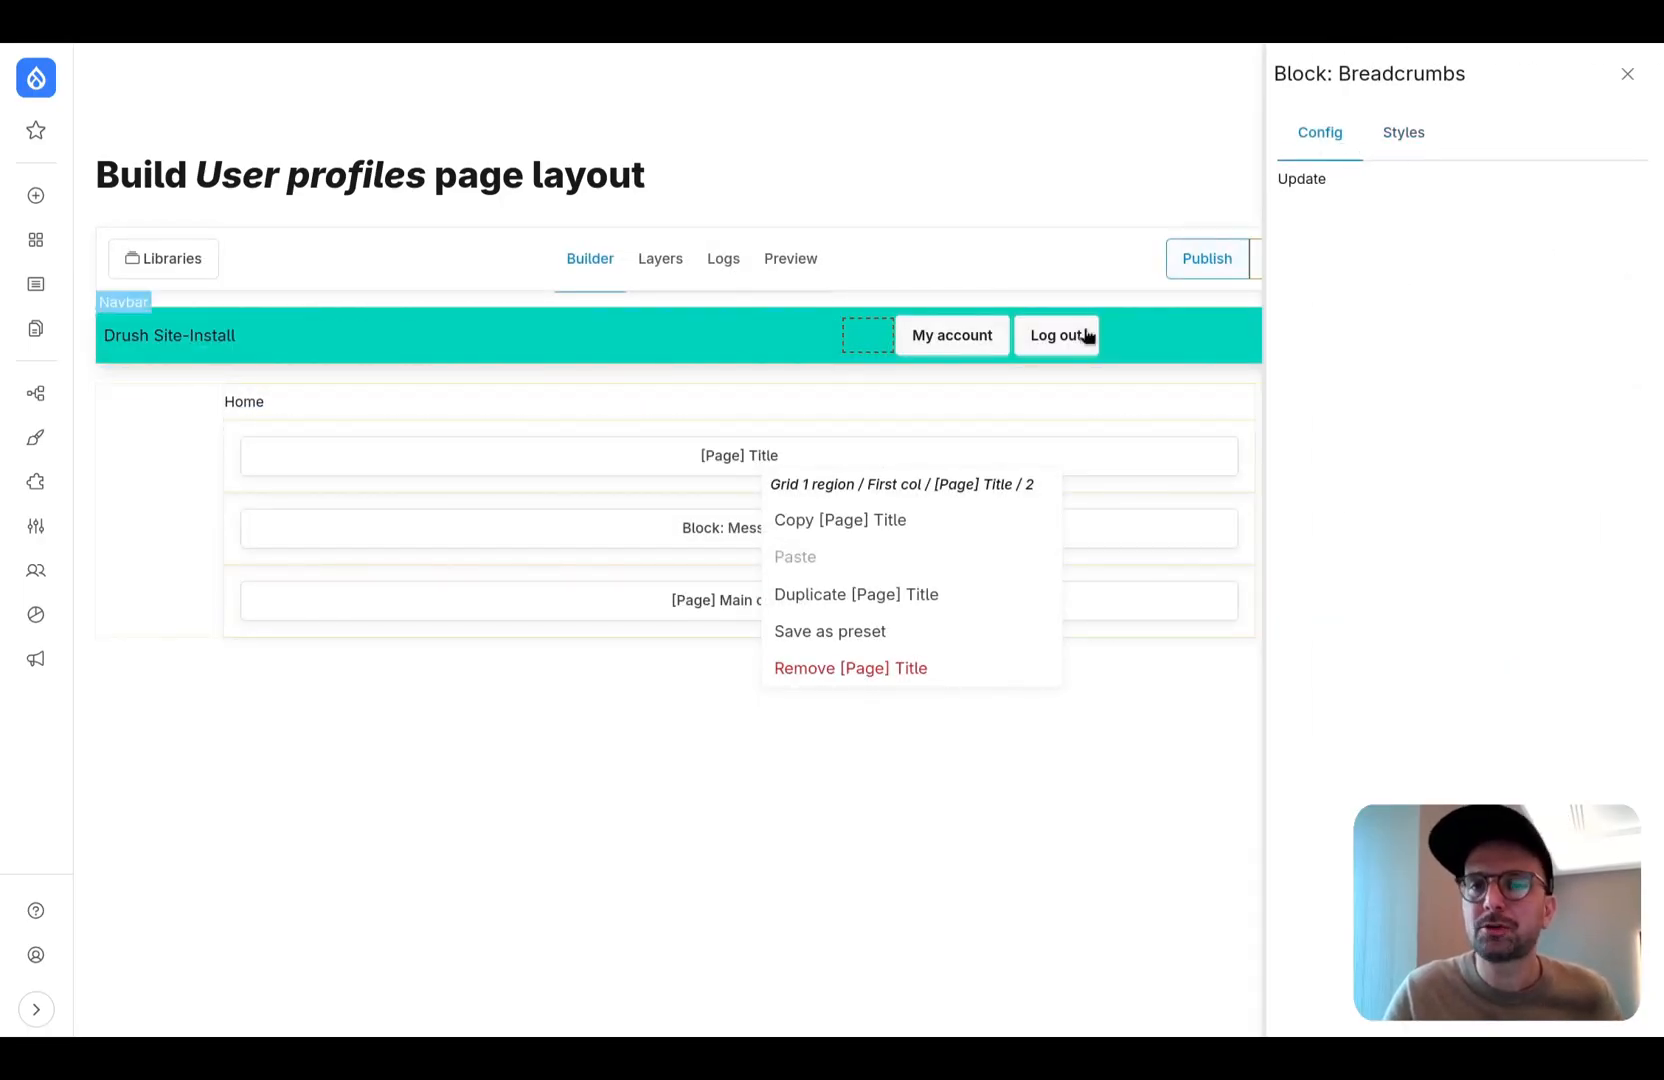
pyautogui.click(580, 342)
pyautogui.click(1410, 140)
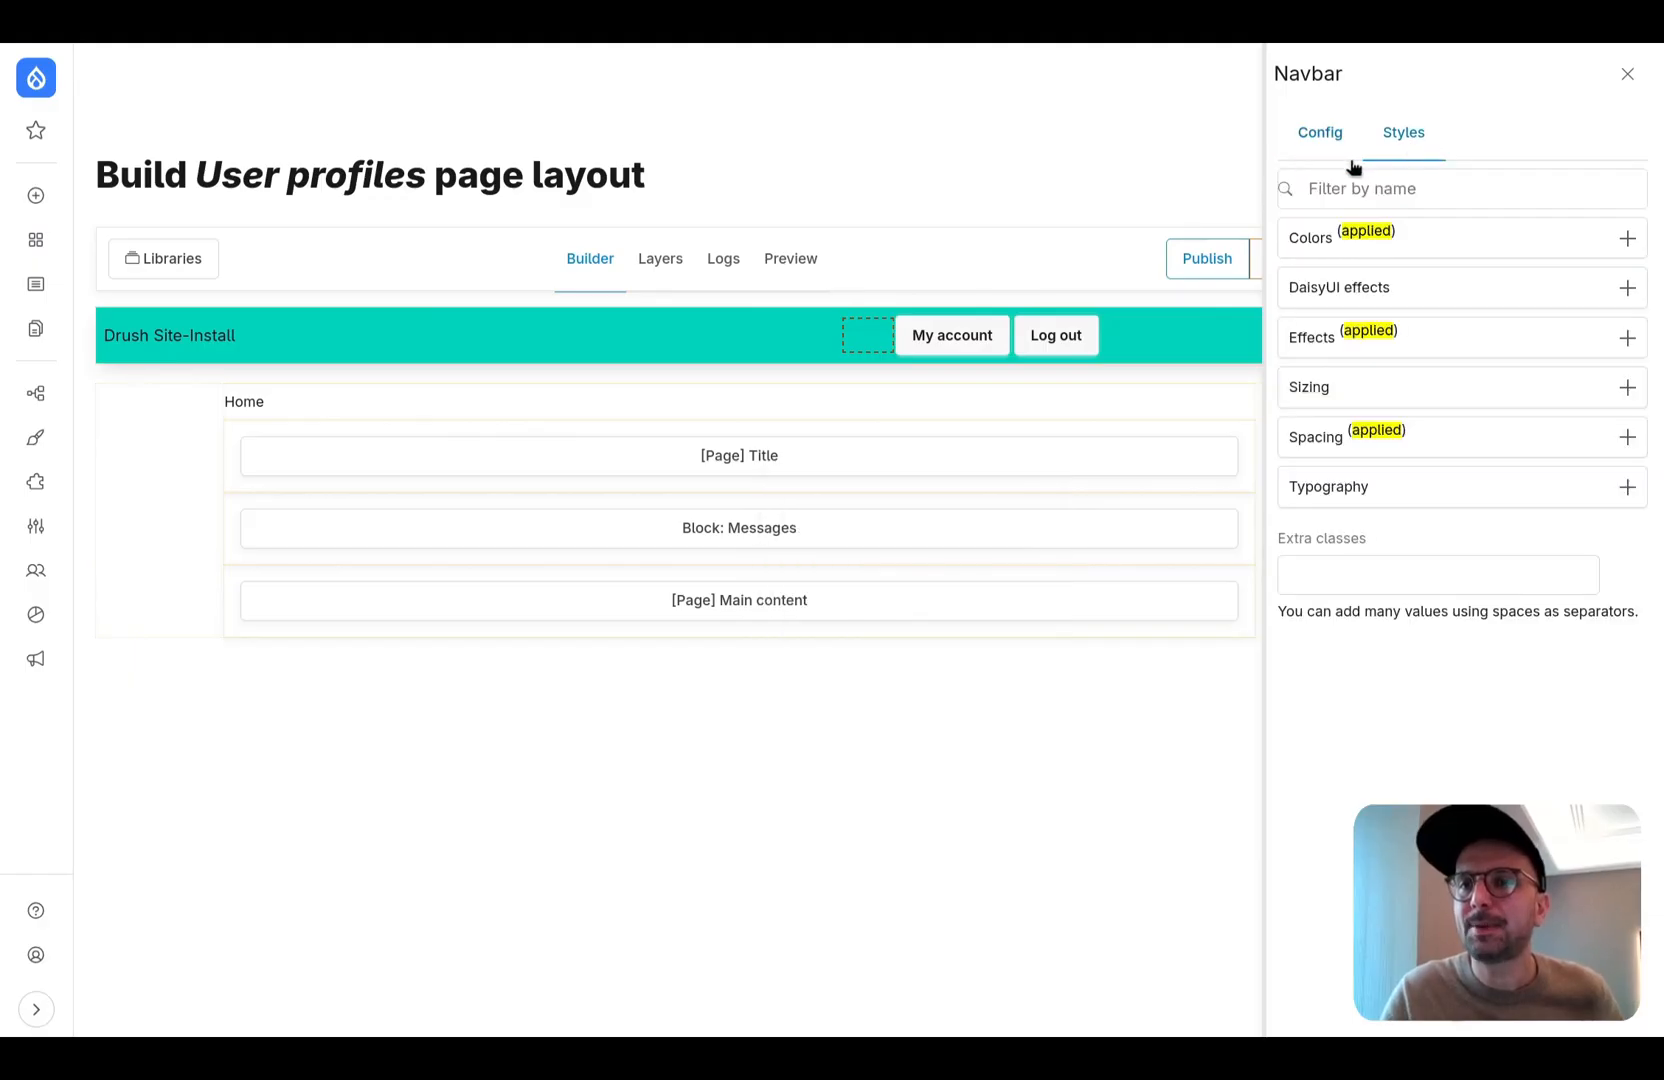
pyautogui.click(1628, 74)
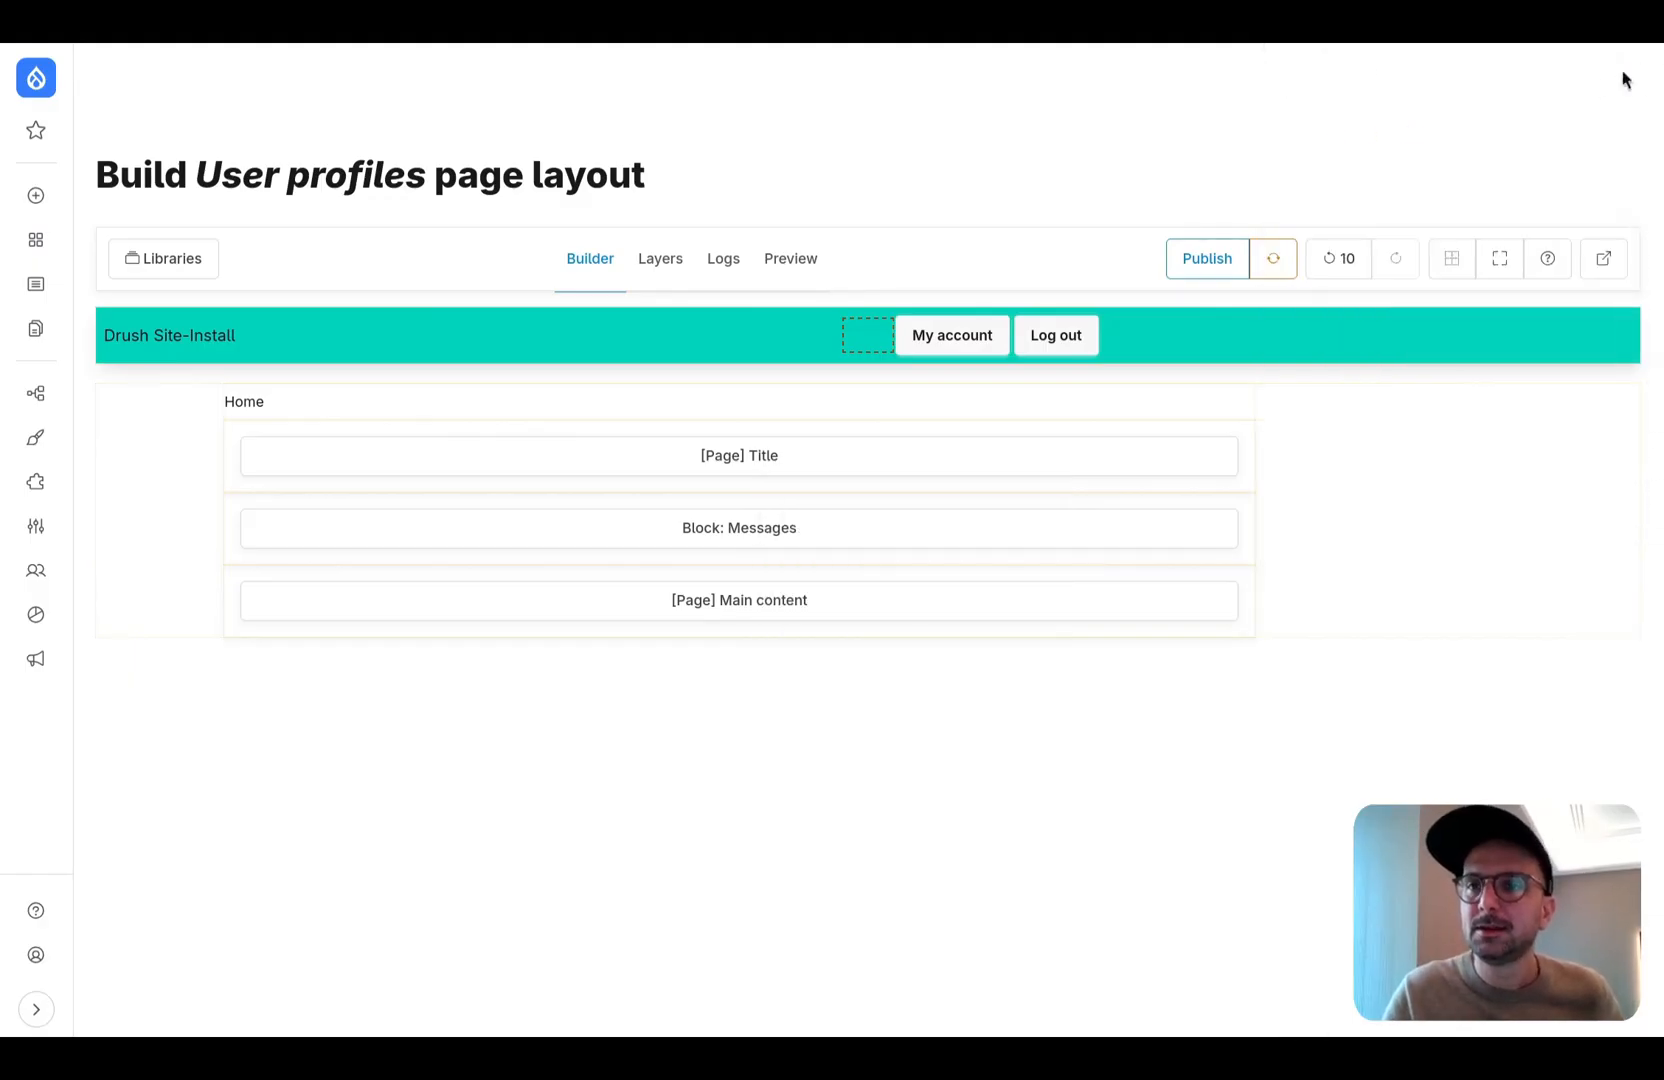
pyautogui.click(1452, 262)
pyautogui.click(1452, 262)
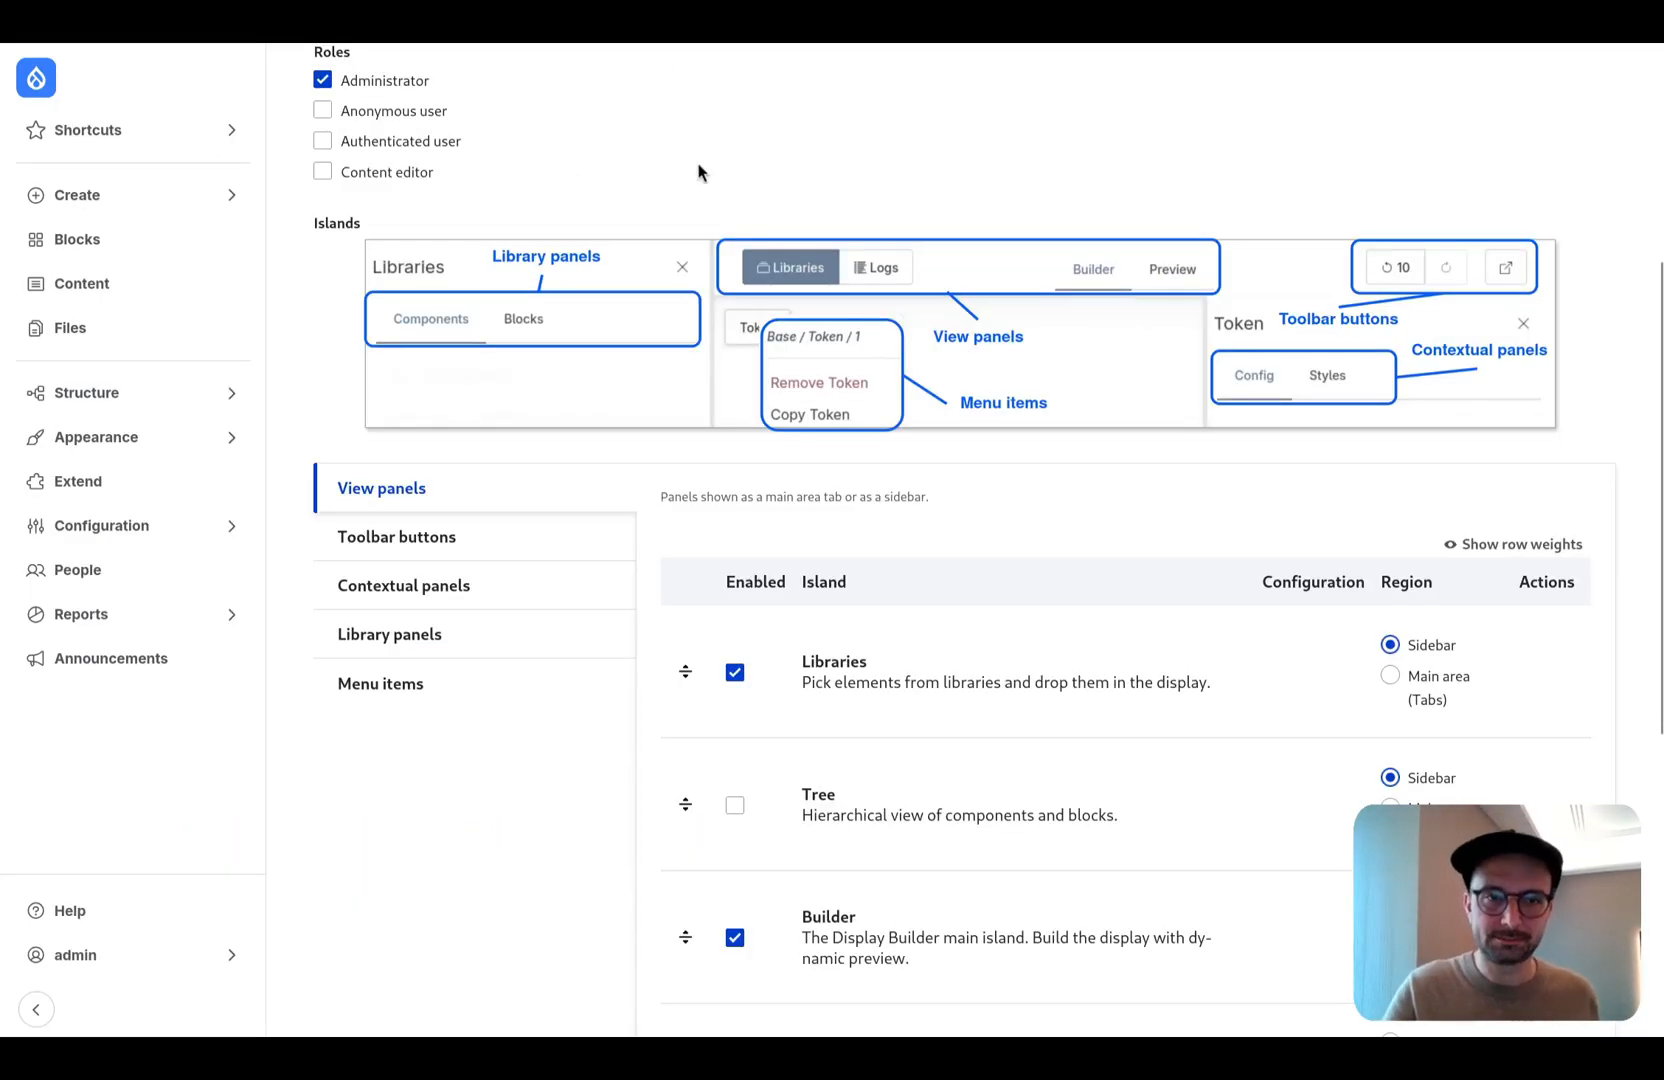
# - Enable the Tree view panel in the Default profile and move it above Libraries
pyautogui.scroll(-3, 598, 271)
pyautogui.scroll(2, 600, 272)
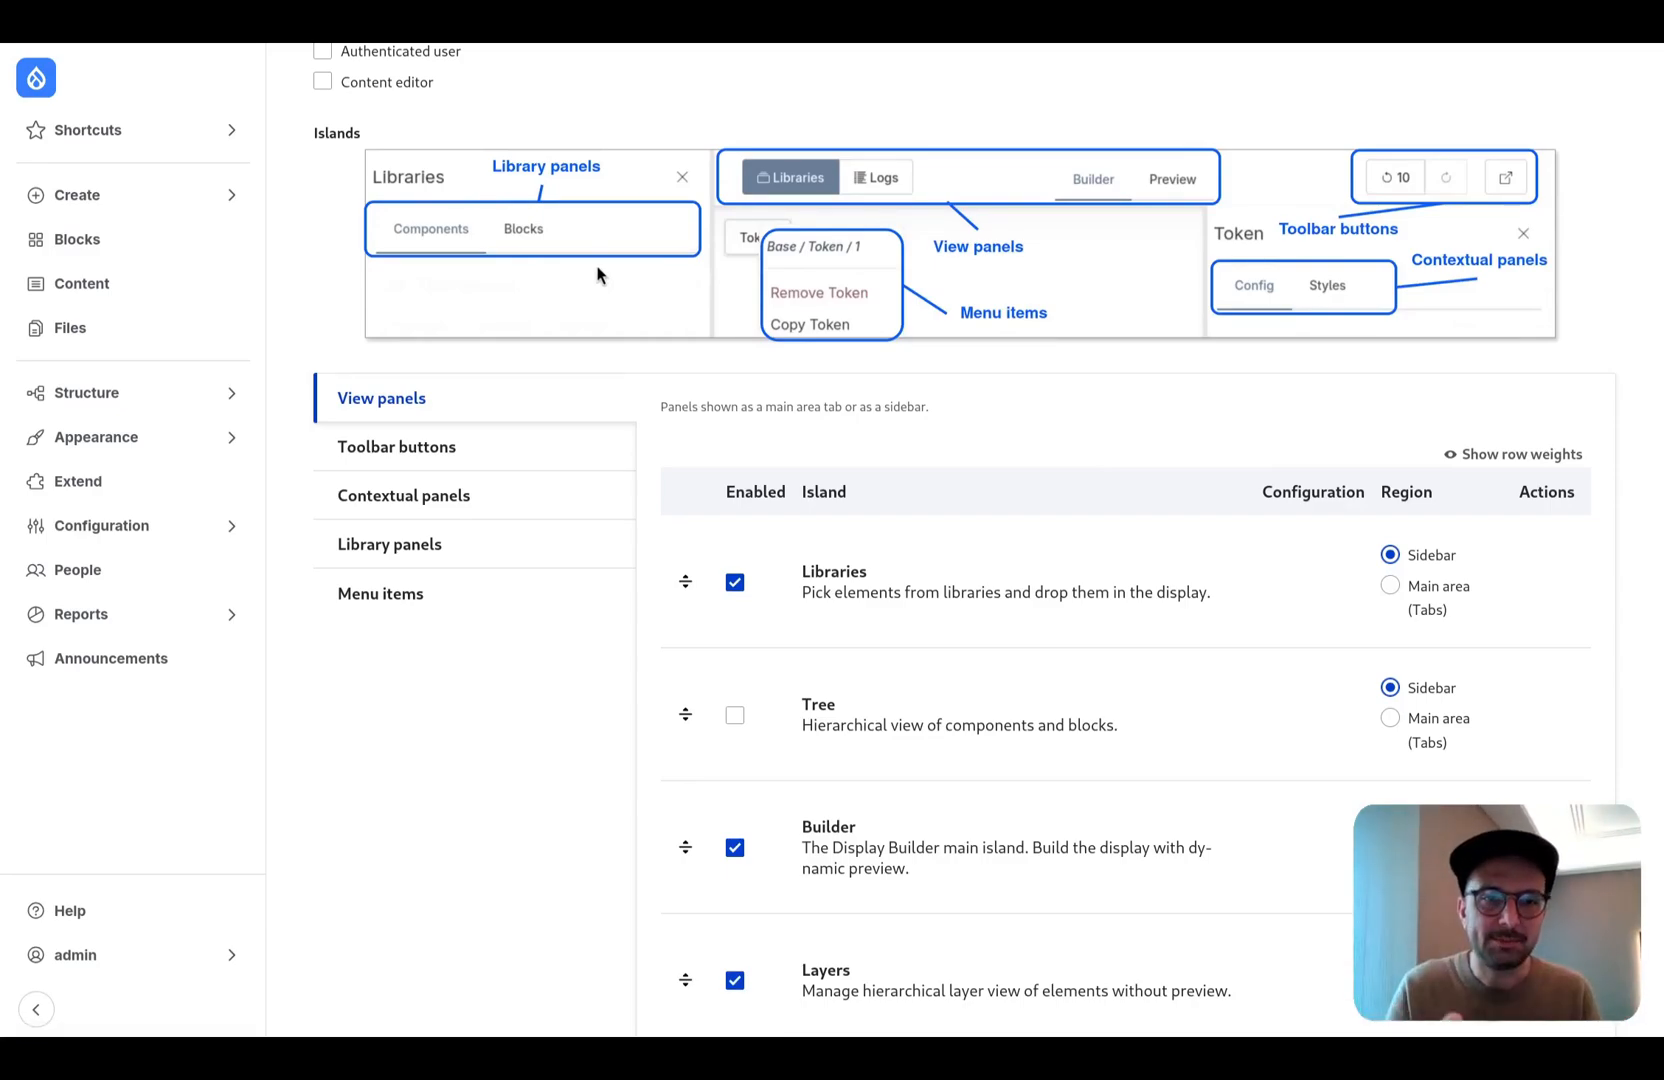
pyautogui.scroll(-1, 577, 412)
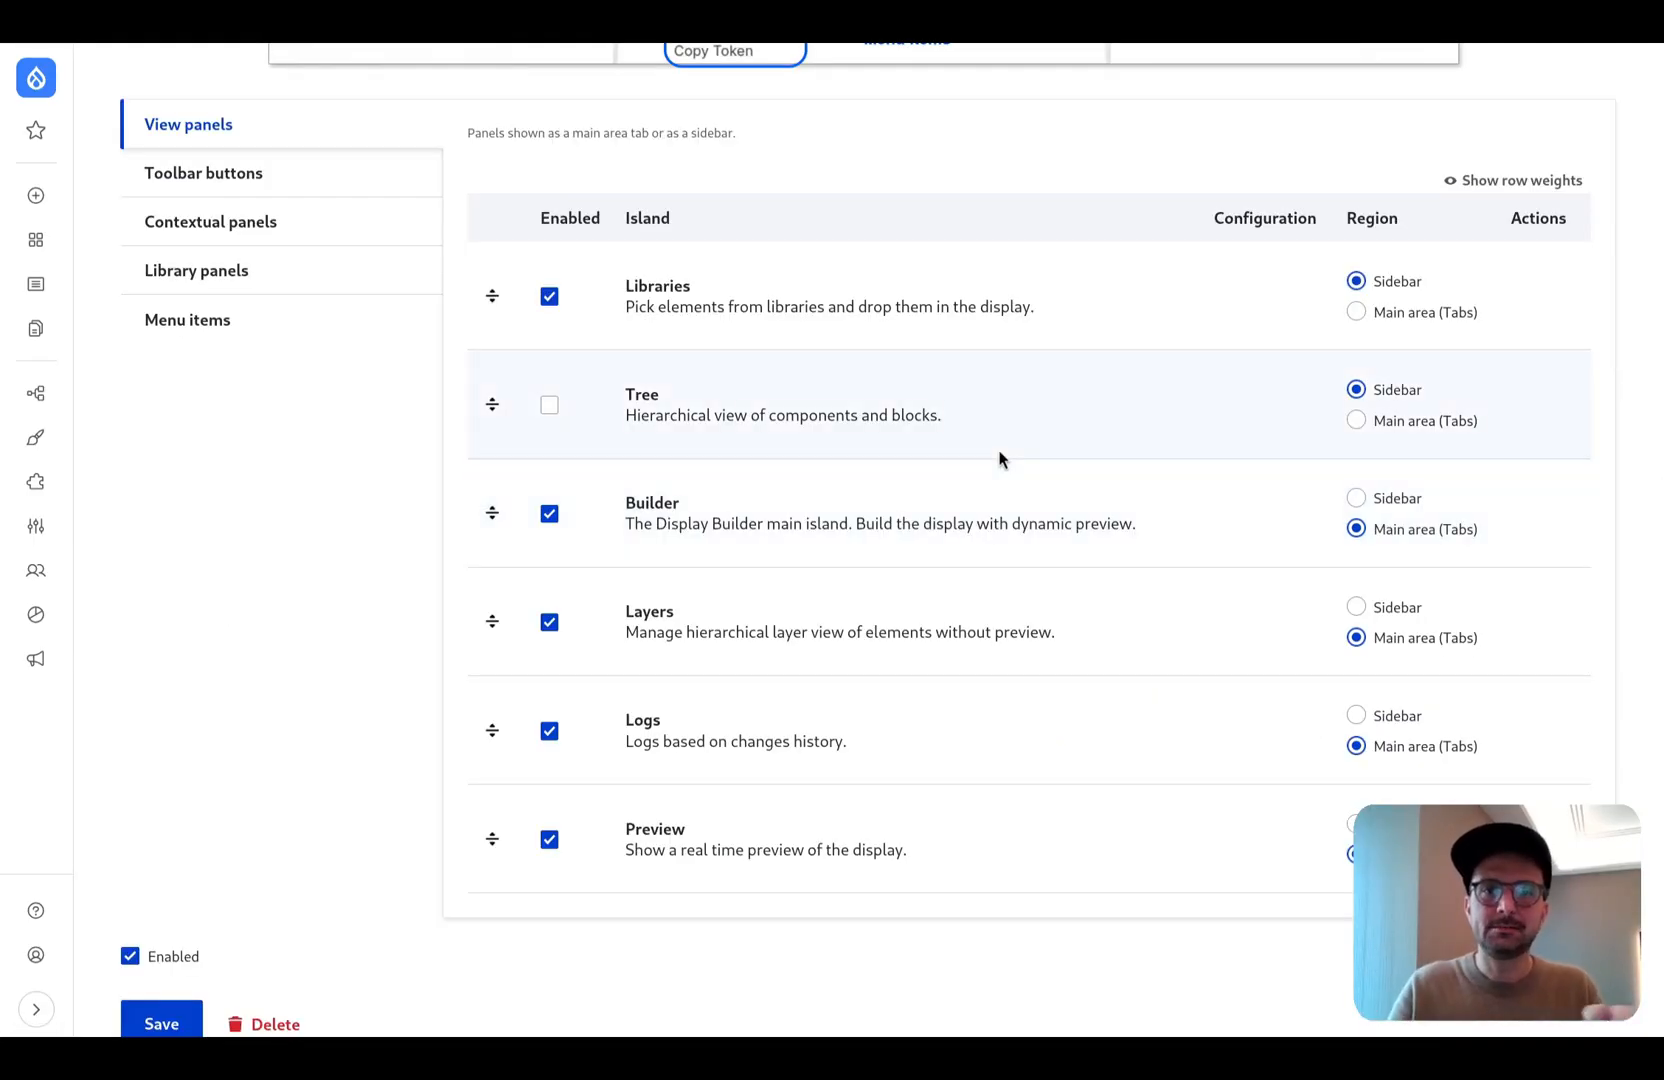
pyautogui.click(549, 297)
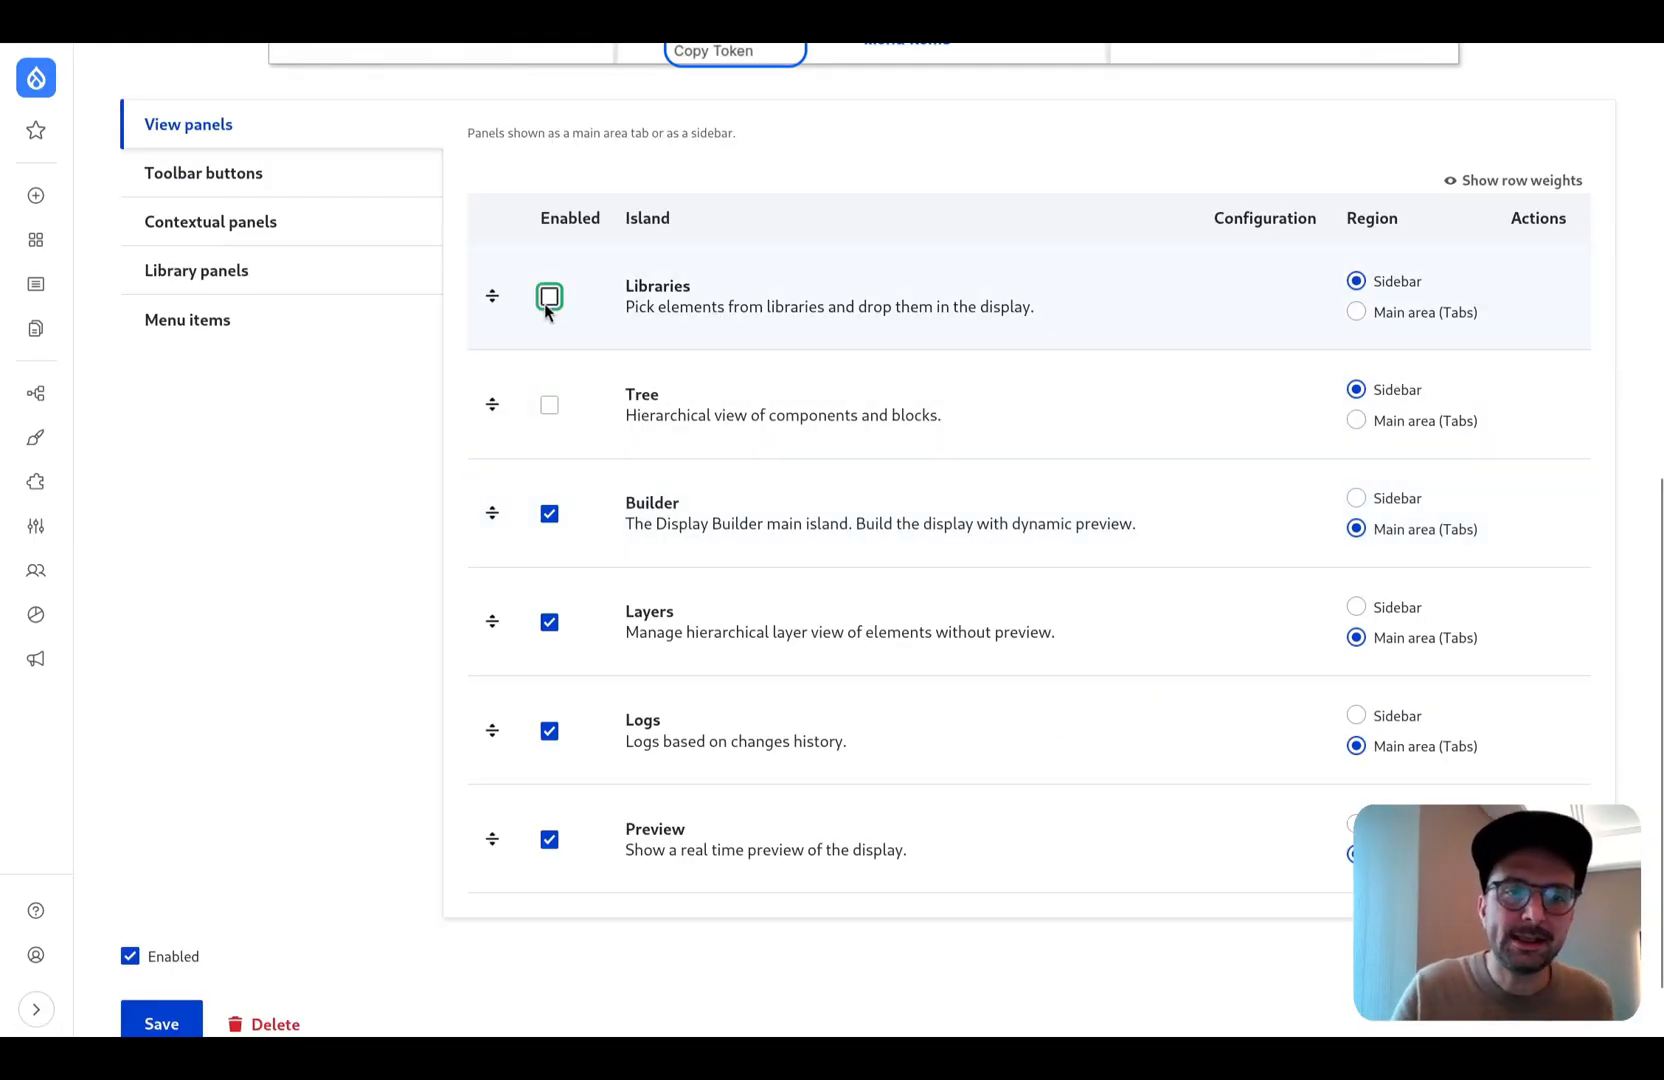
pyautogui.click(549, 297)
pyautogui.click(549, 405)
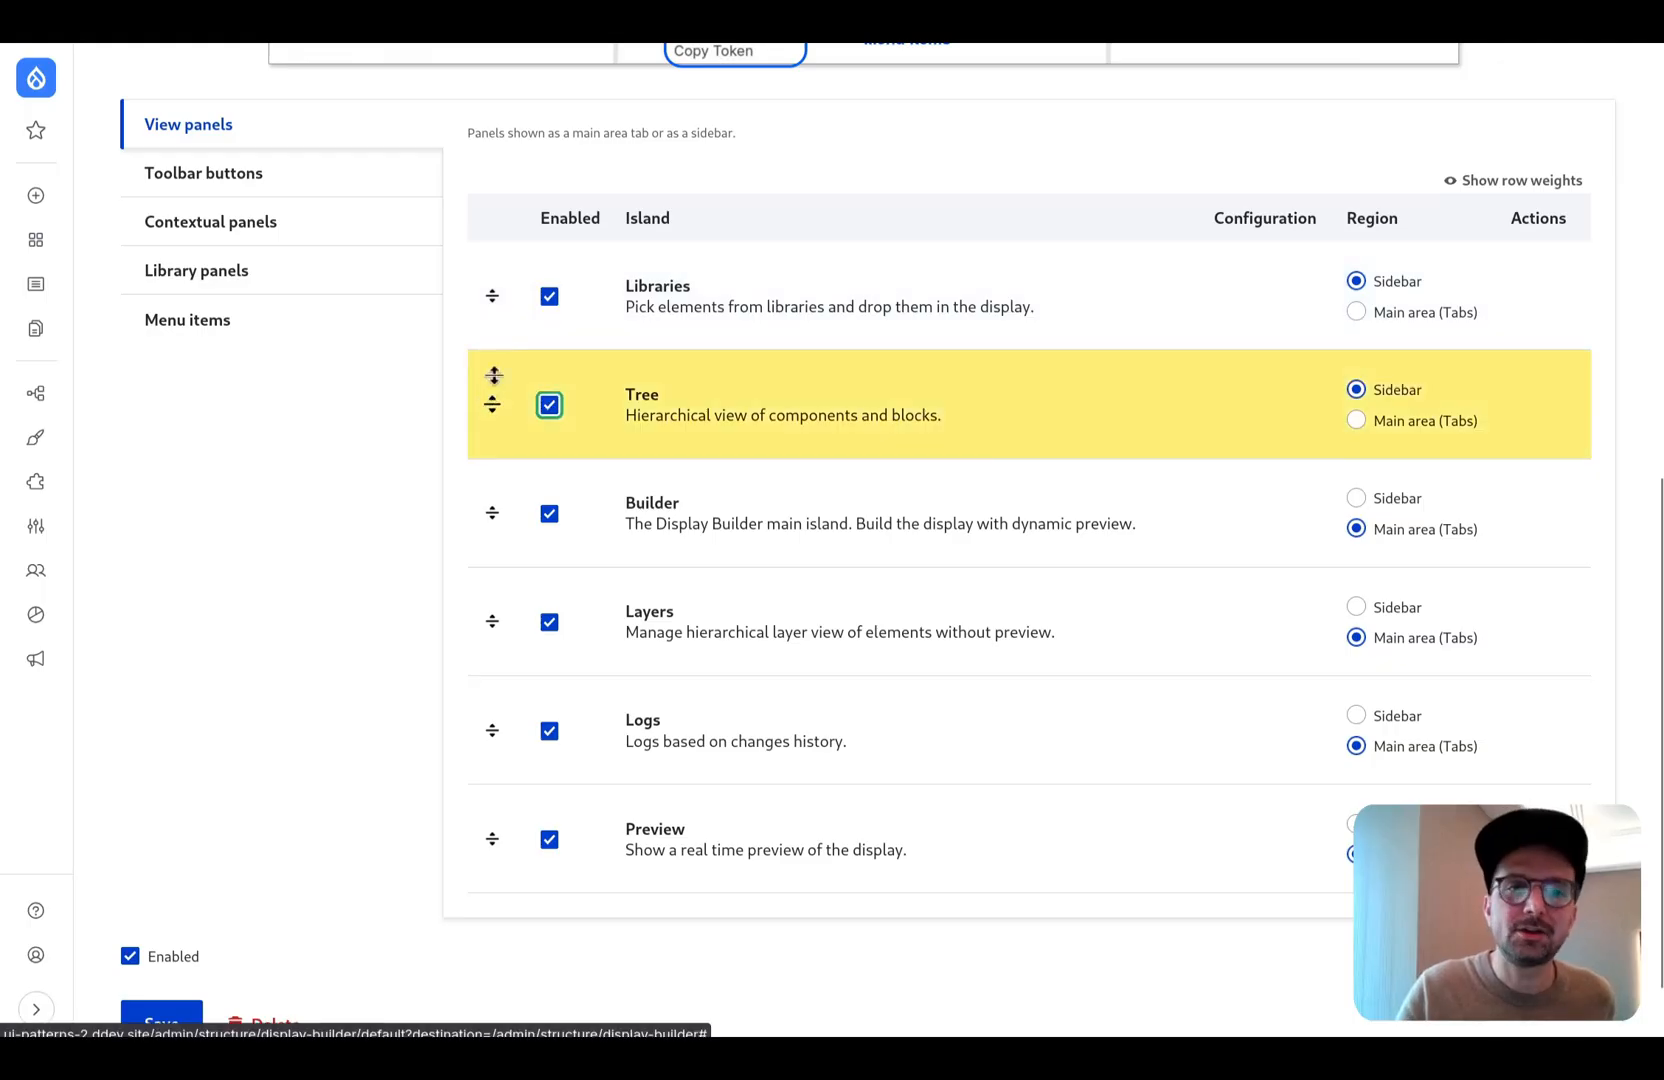
pyautogui.moveTo(494, 375); pyautogui.dragTo(512, 292)
# - Set the region of both the Tree and Libraries view panels to Main area (Tabs)
pyautogui.scroll(-3, 1085, 527)
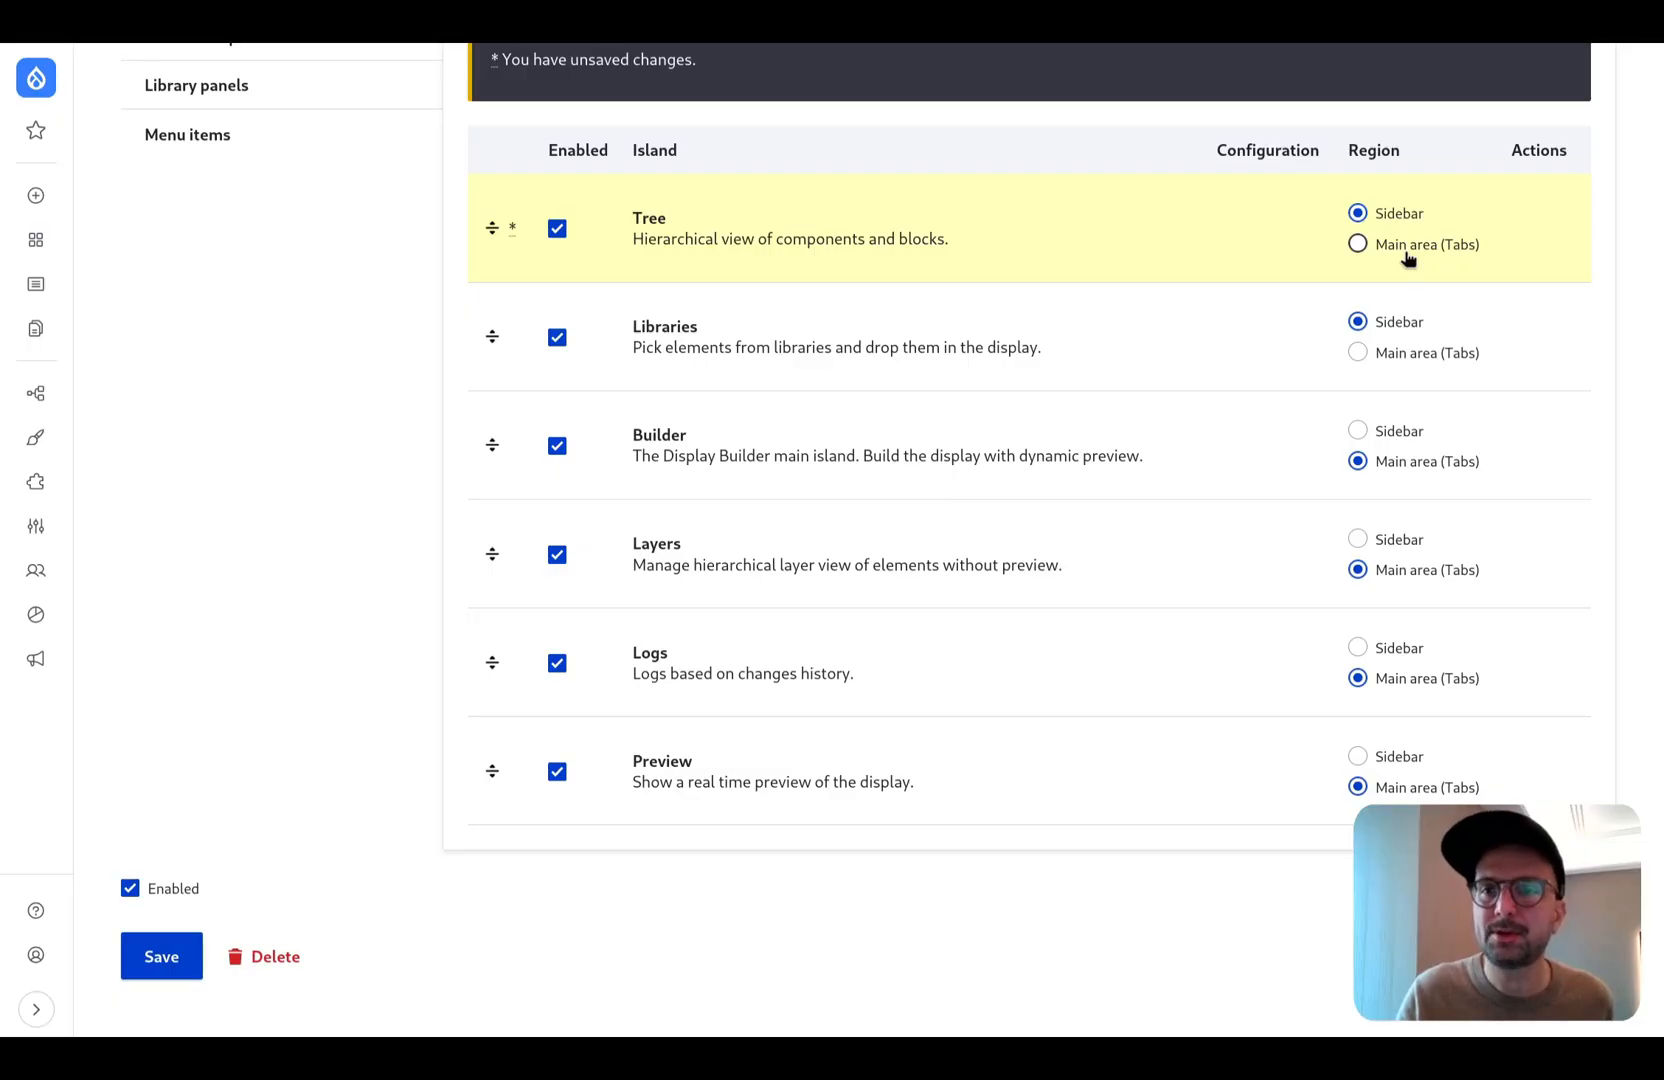
pyautogui.click(1408, 256)
pyautogui.click(1408, 356)
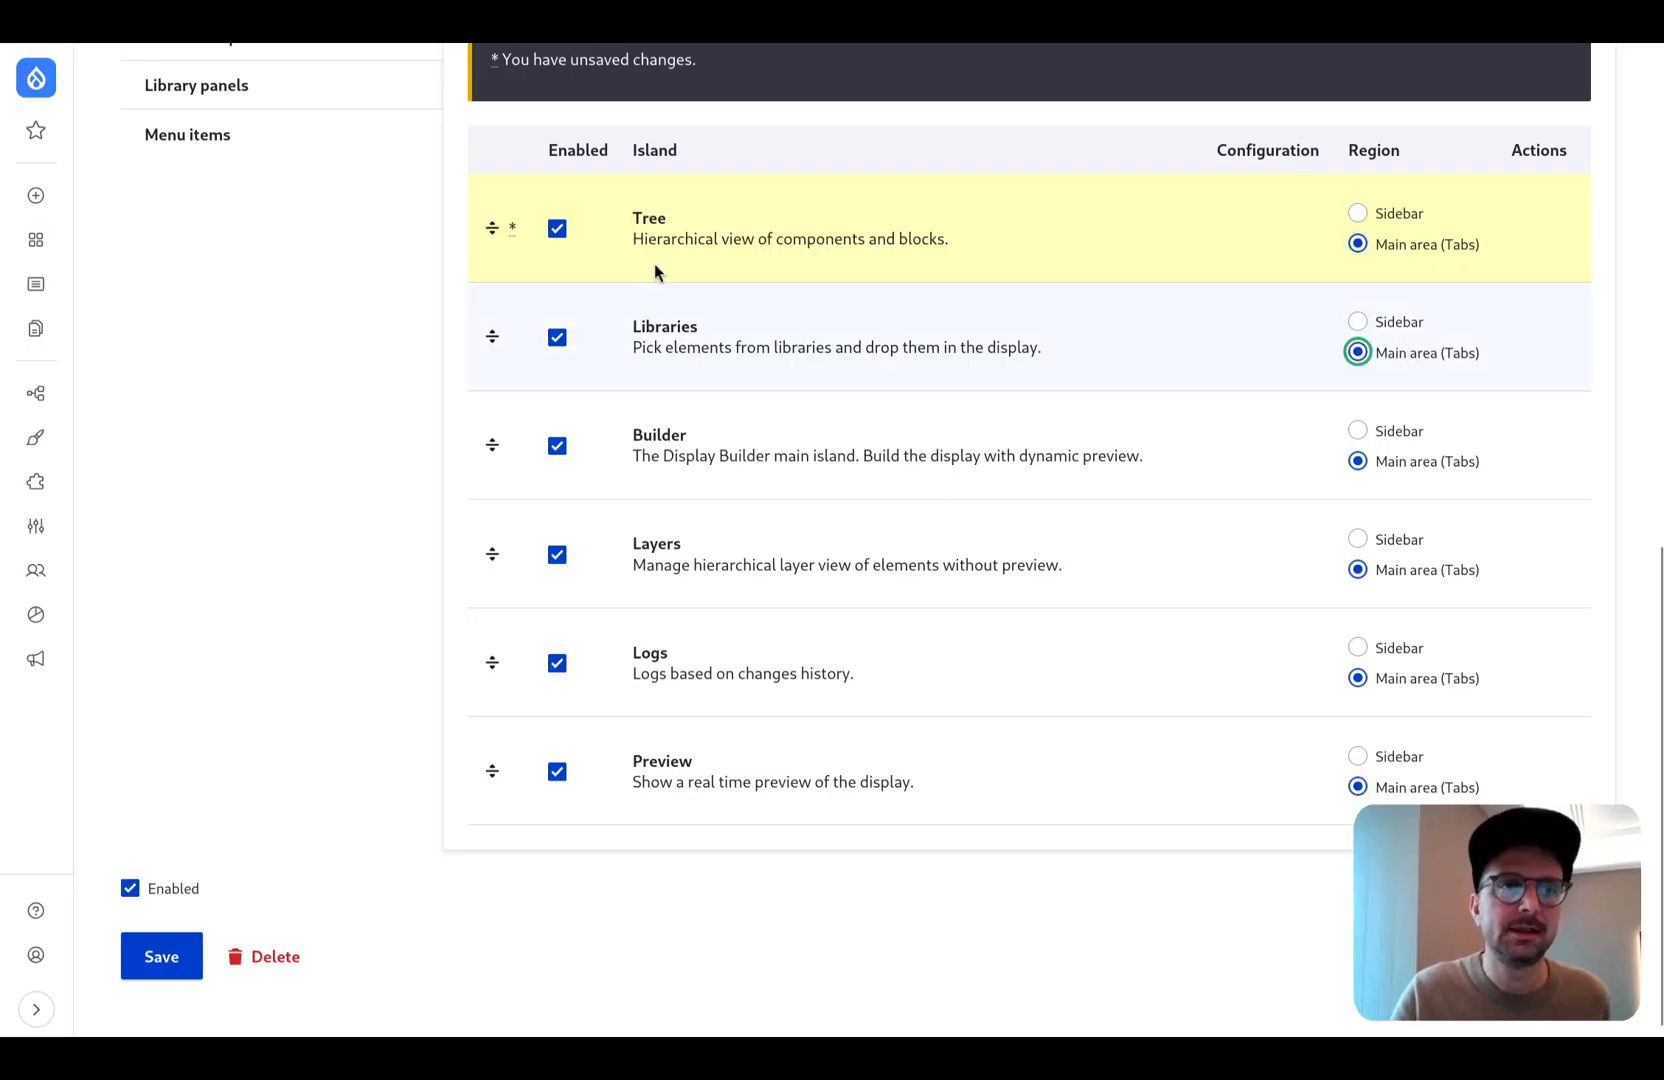
# - Examine the toolbar button settings of the Default profile
pyautogui.scroll(3, 654, 263)
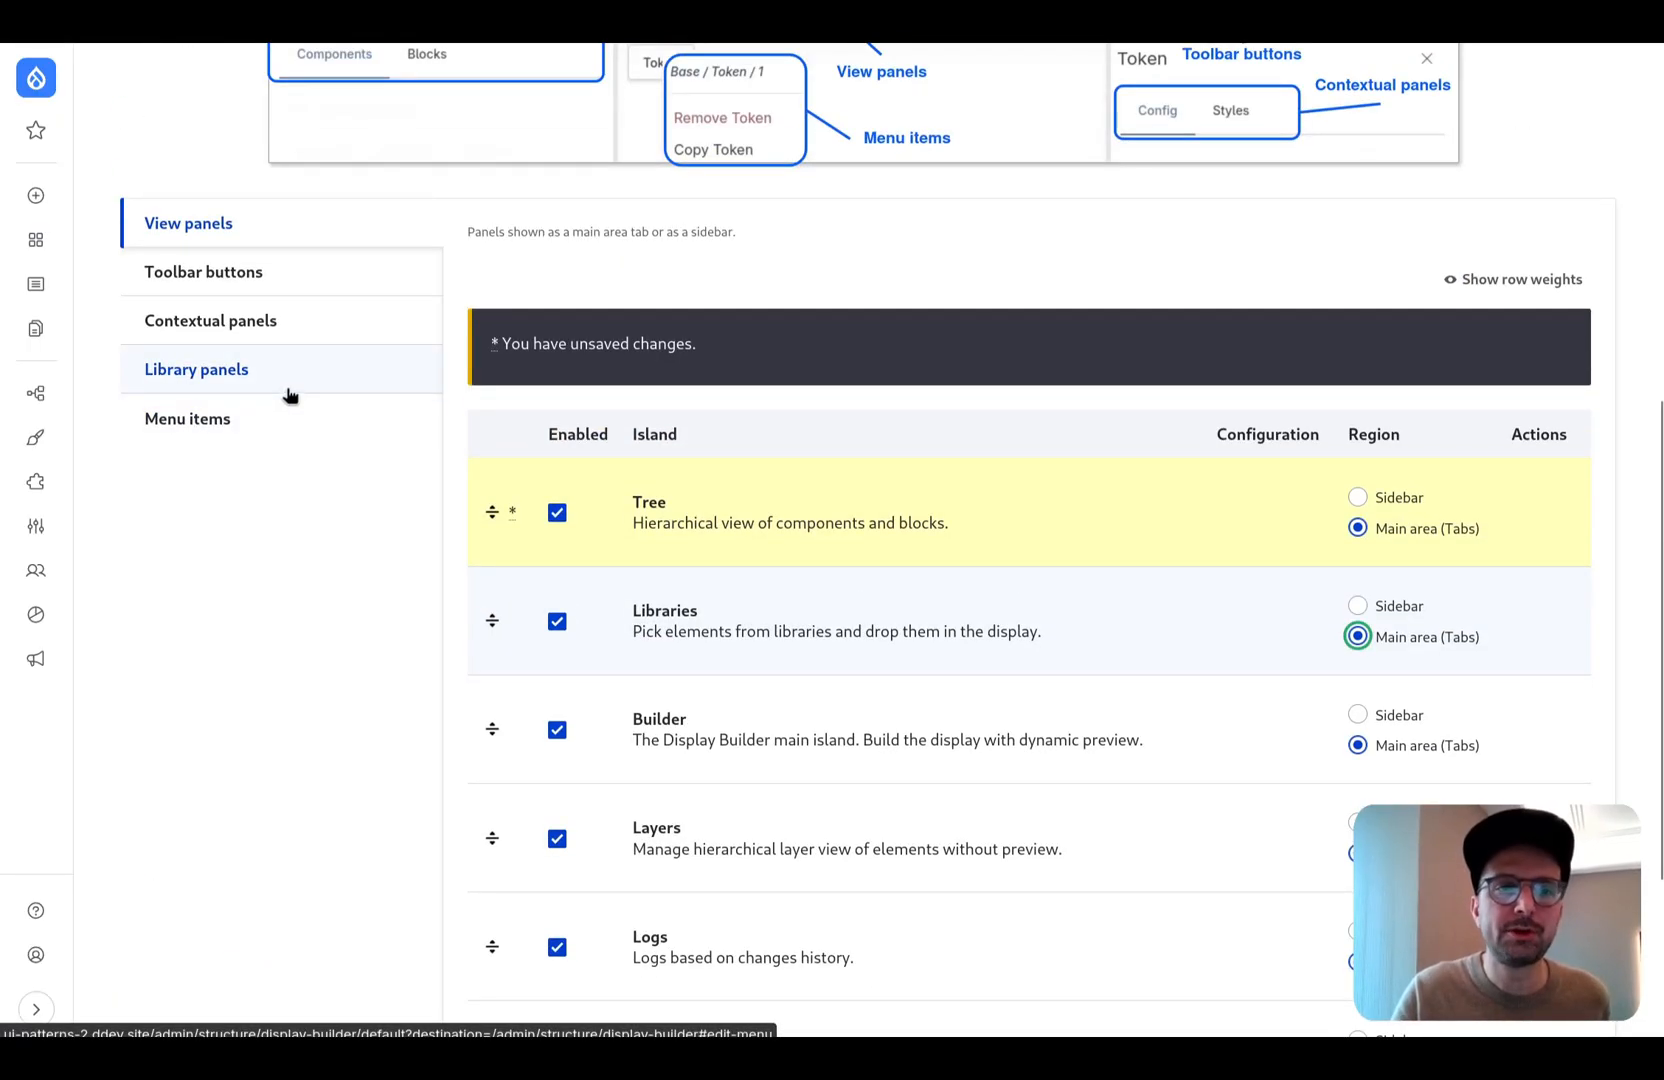
pyautogui.click(271, 277)
pyautogui.click(1503, 768)
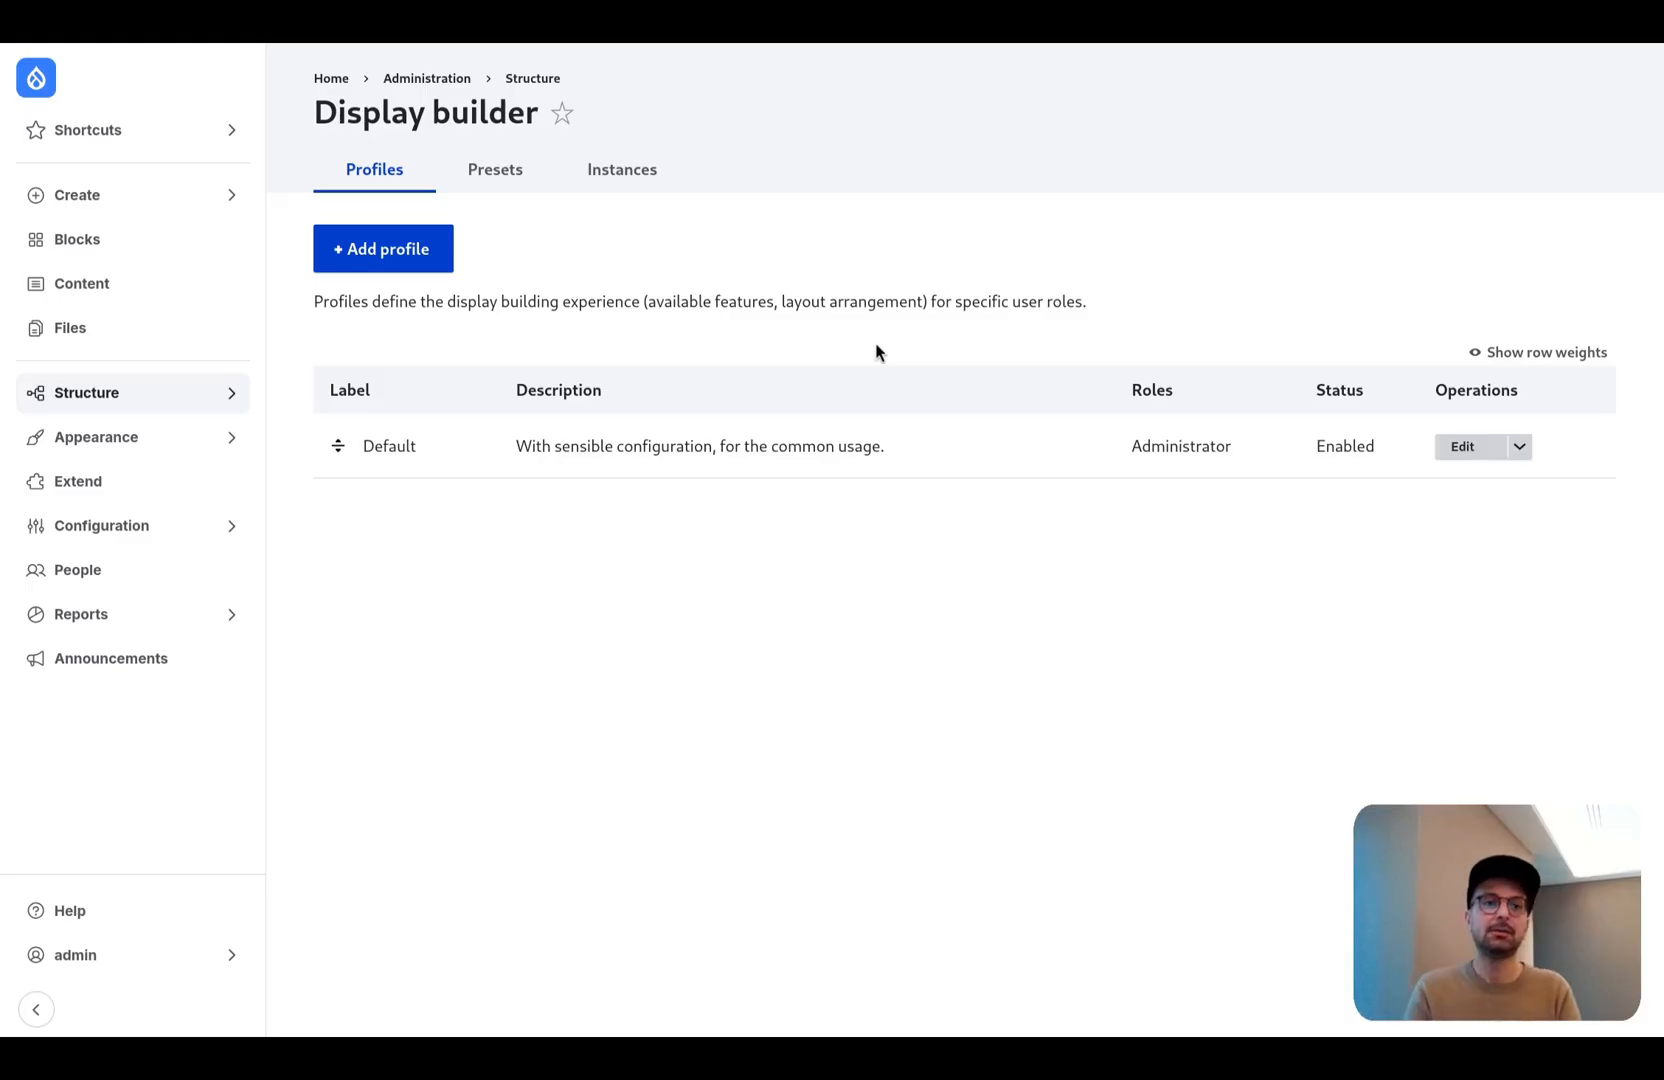
# - Start a new Display Builder profile labelled "Marketers"
pyautogui.click(420, 250)
pyautogui.click(420, 250)
pyautogui.write('Ma')
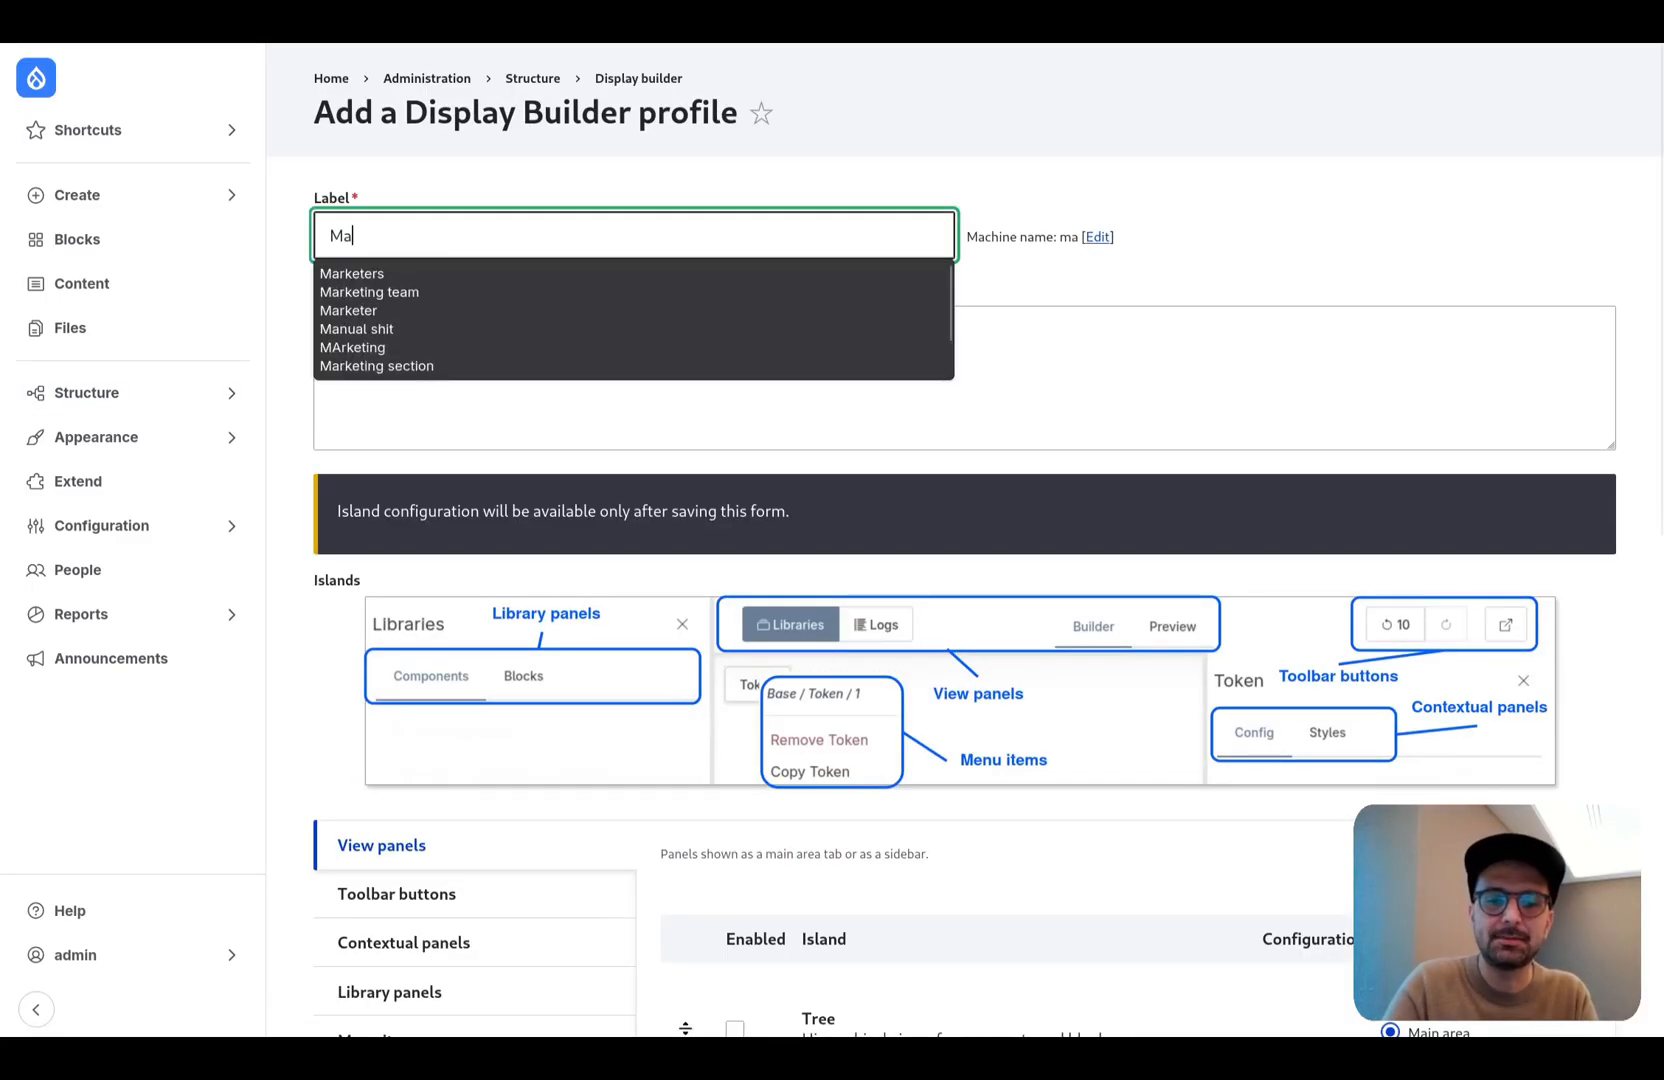
pyautogui.write('rketers')
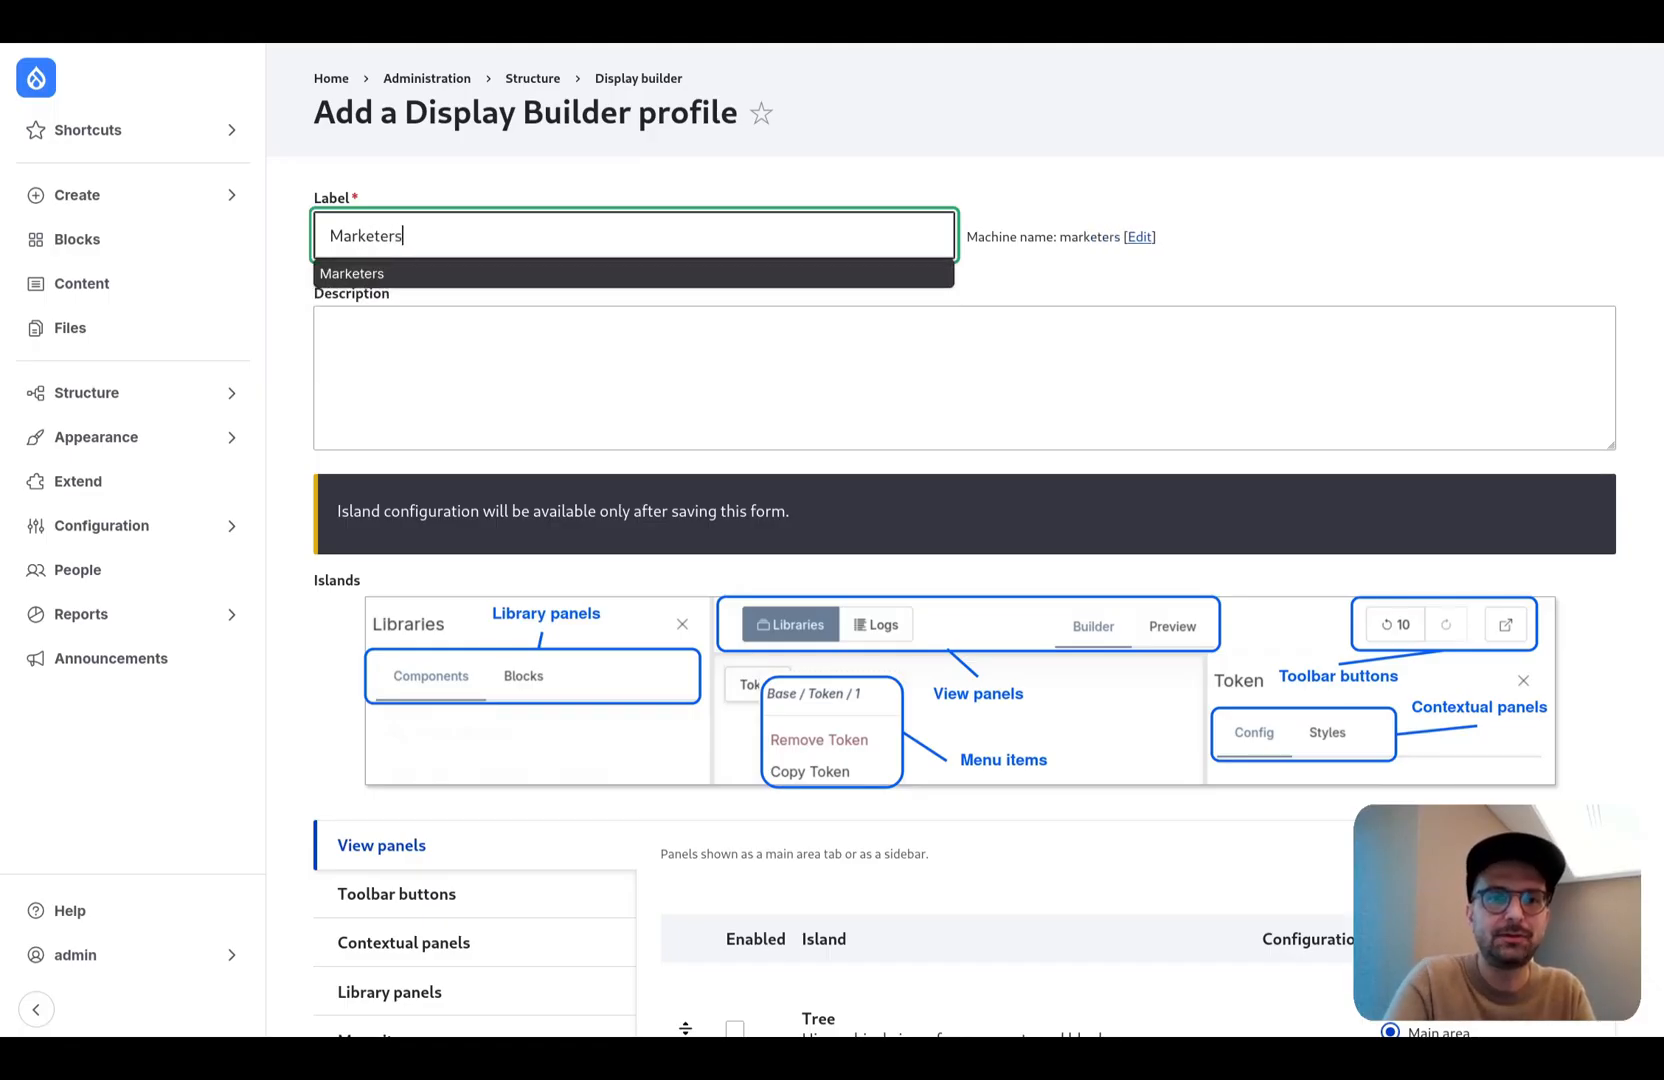
# - Assign the Libraries view panel of the Marketers profile to the Sidebar region
pyautogui.scroll(-2, 591, 588)
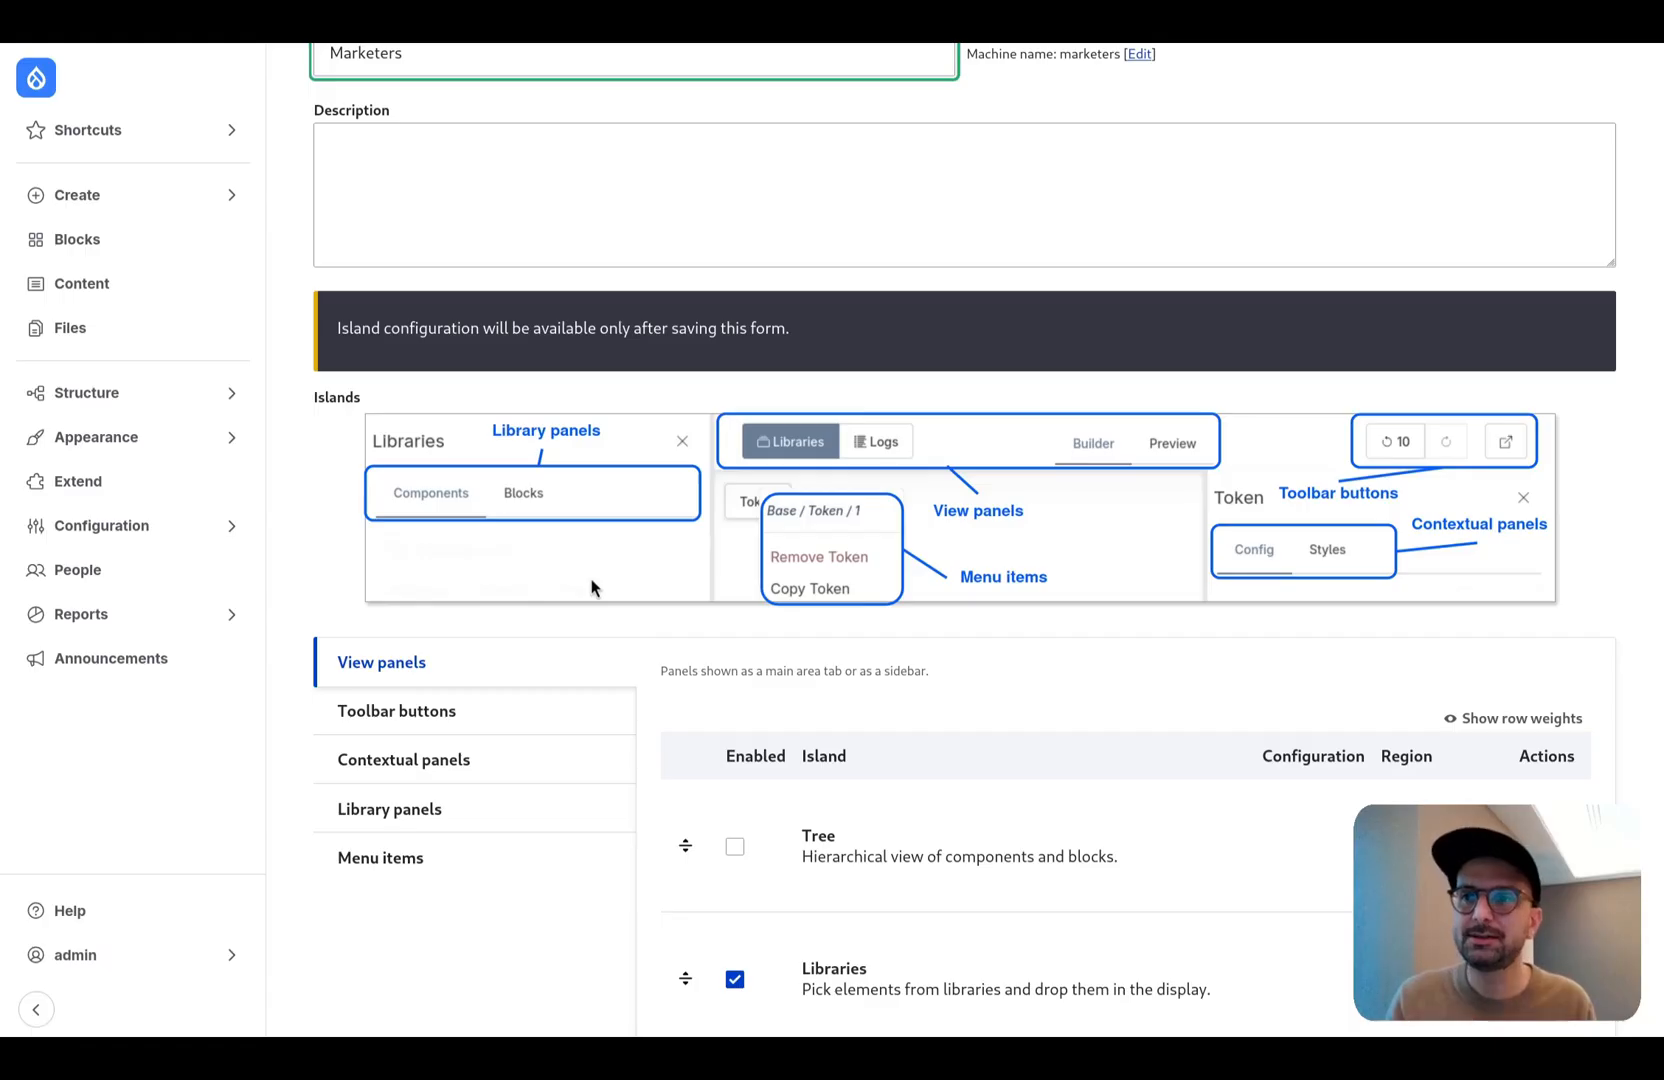
pyautogui.scroll(-1, 591, 588)
pyautogui.scroll(-3, 665, 579)
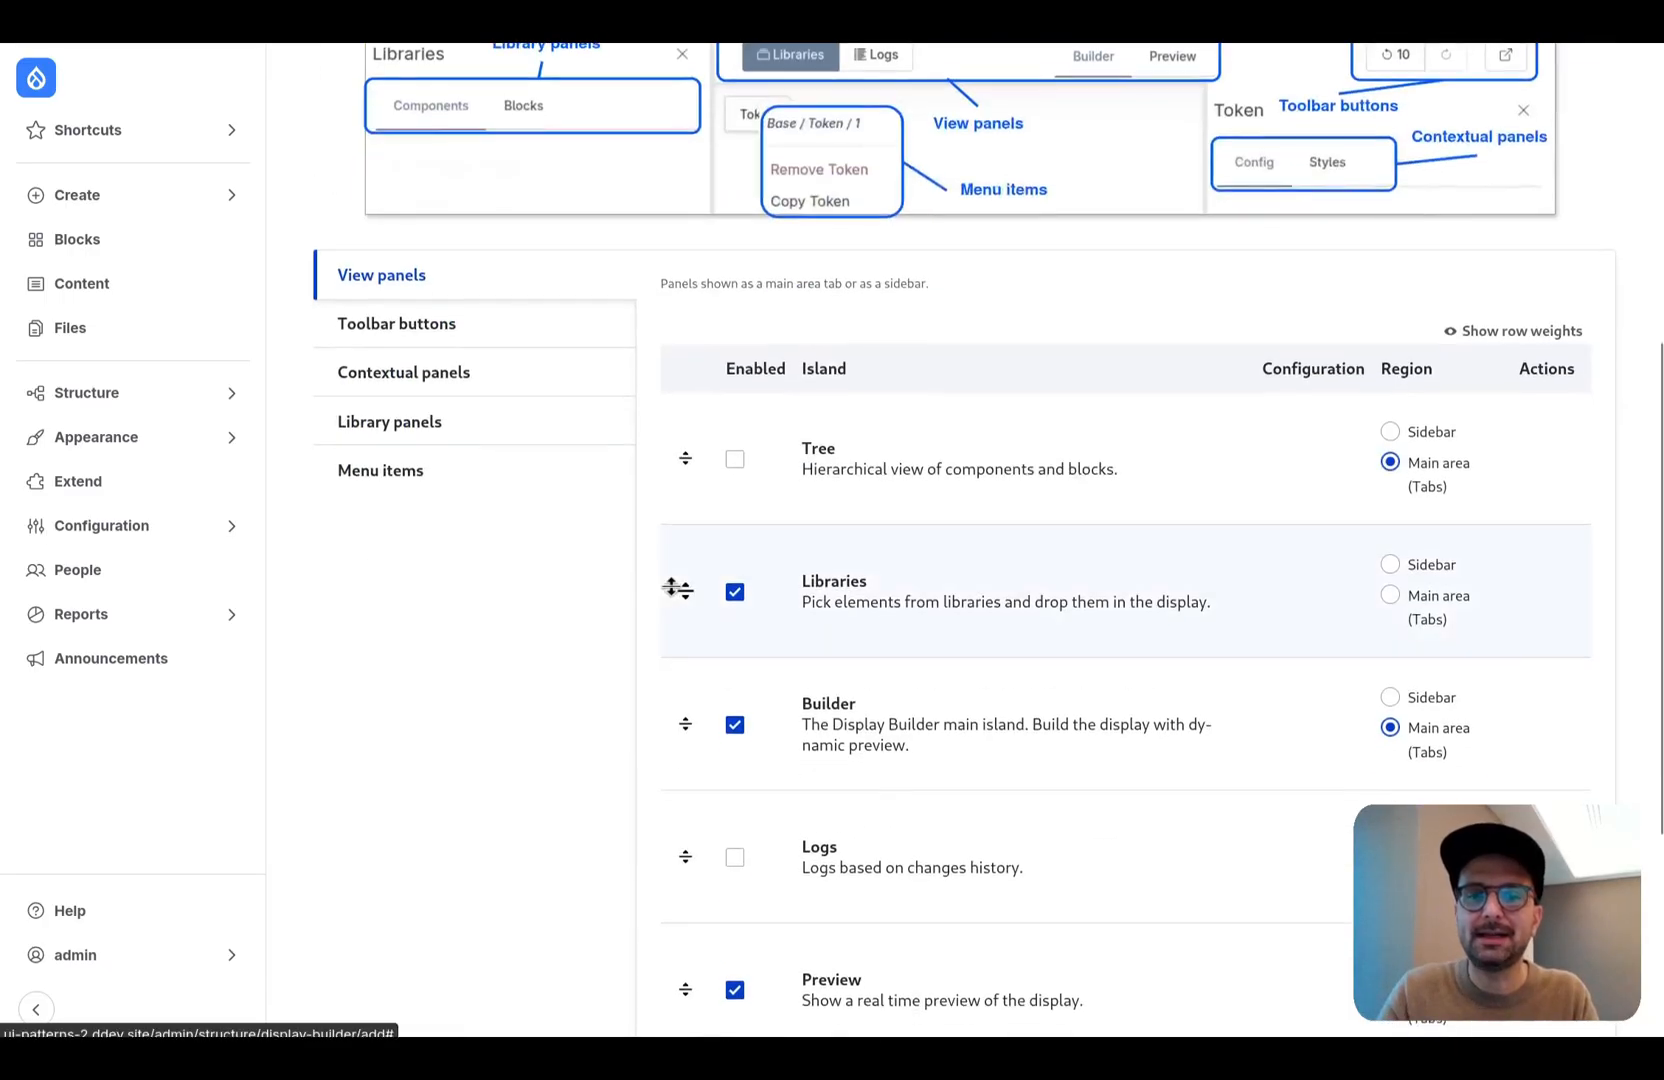
pyautogui.click(1390, 564)
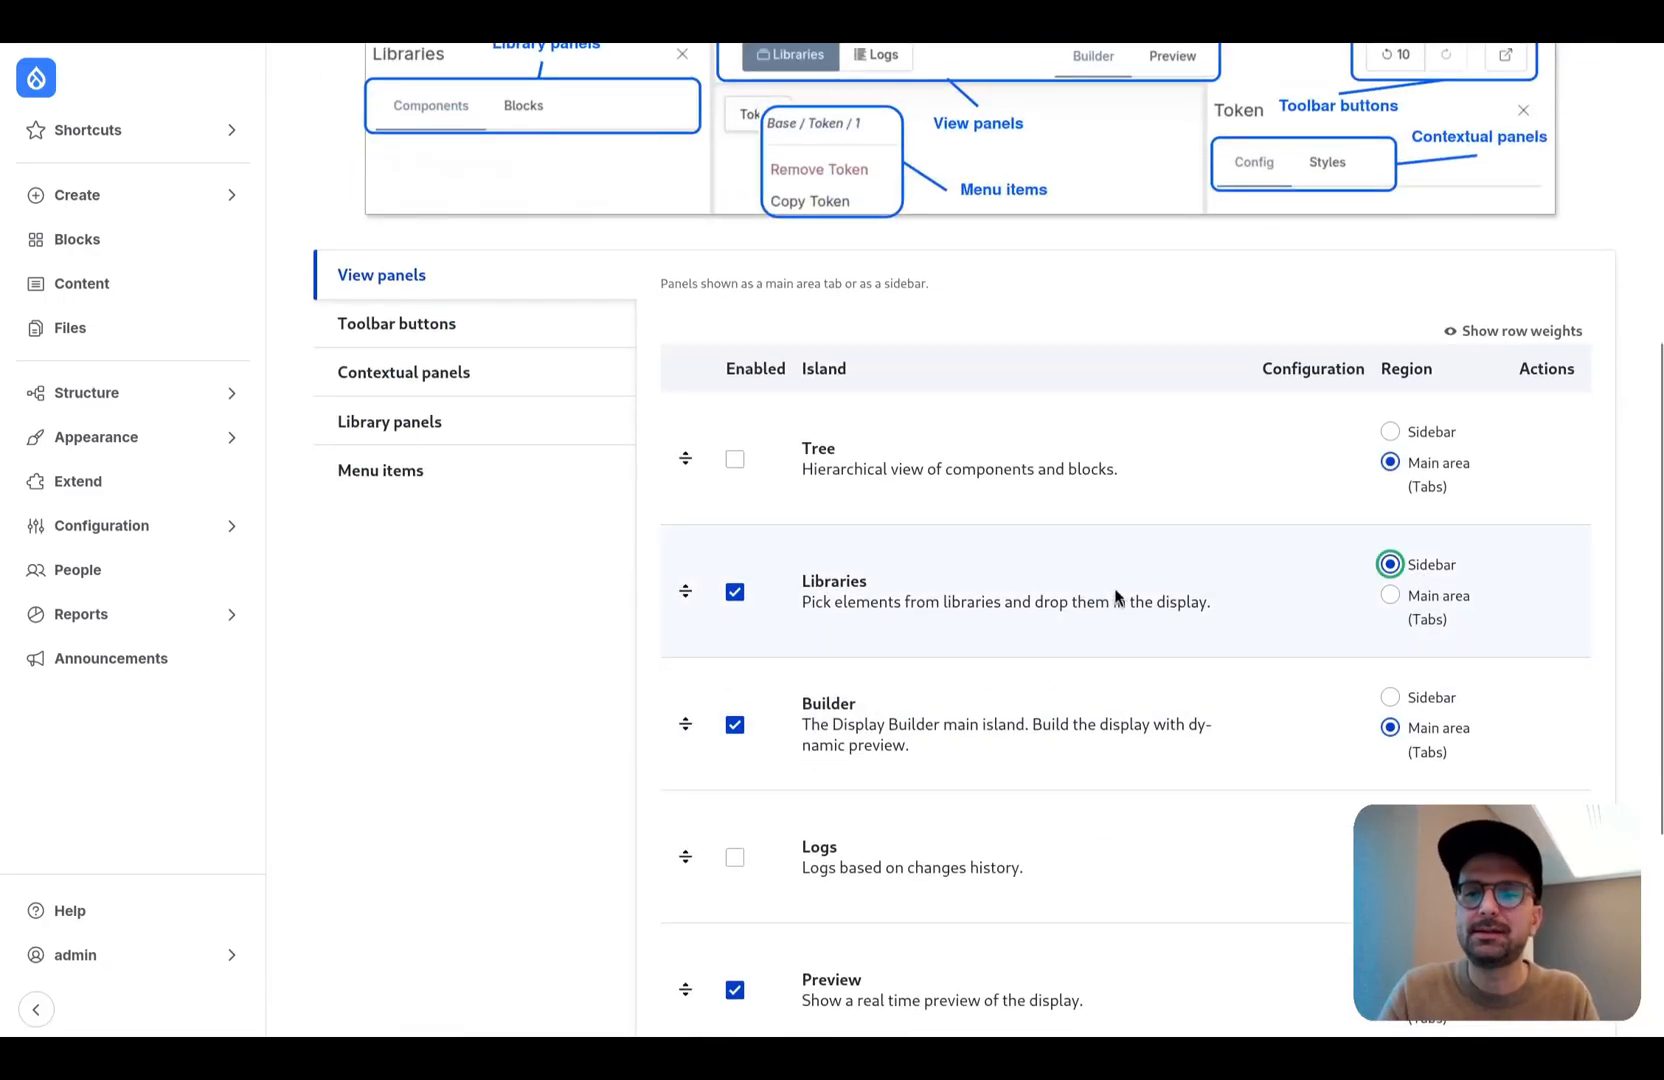
pyautogui.scroll(-2, 1150, 600)
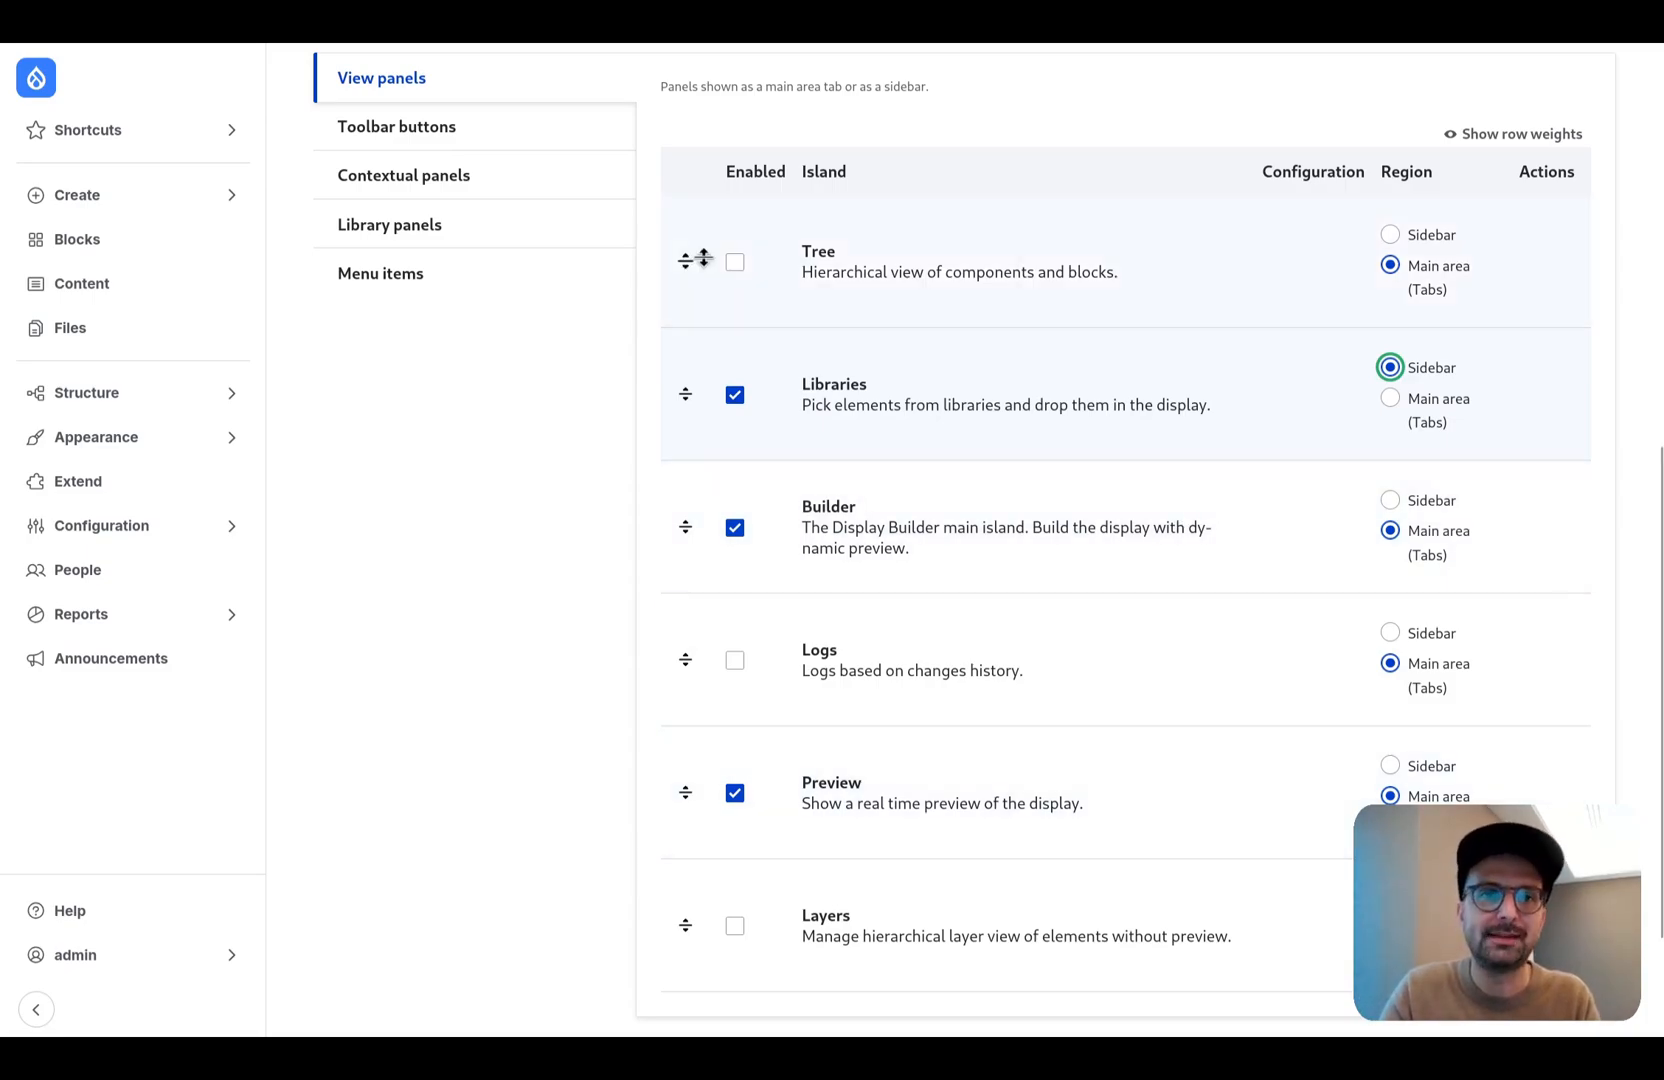
# - Disable the State and Controls toolbar buttons in the Marketers profile
pyautogui.click(511, 146)
pyautogui.scroll(-4, 868, 494)
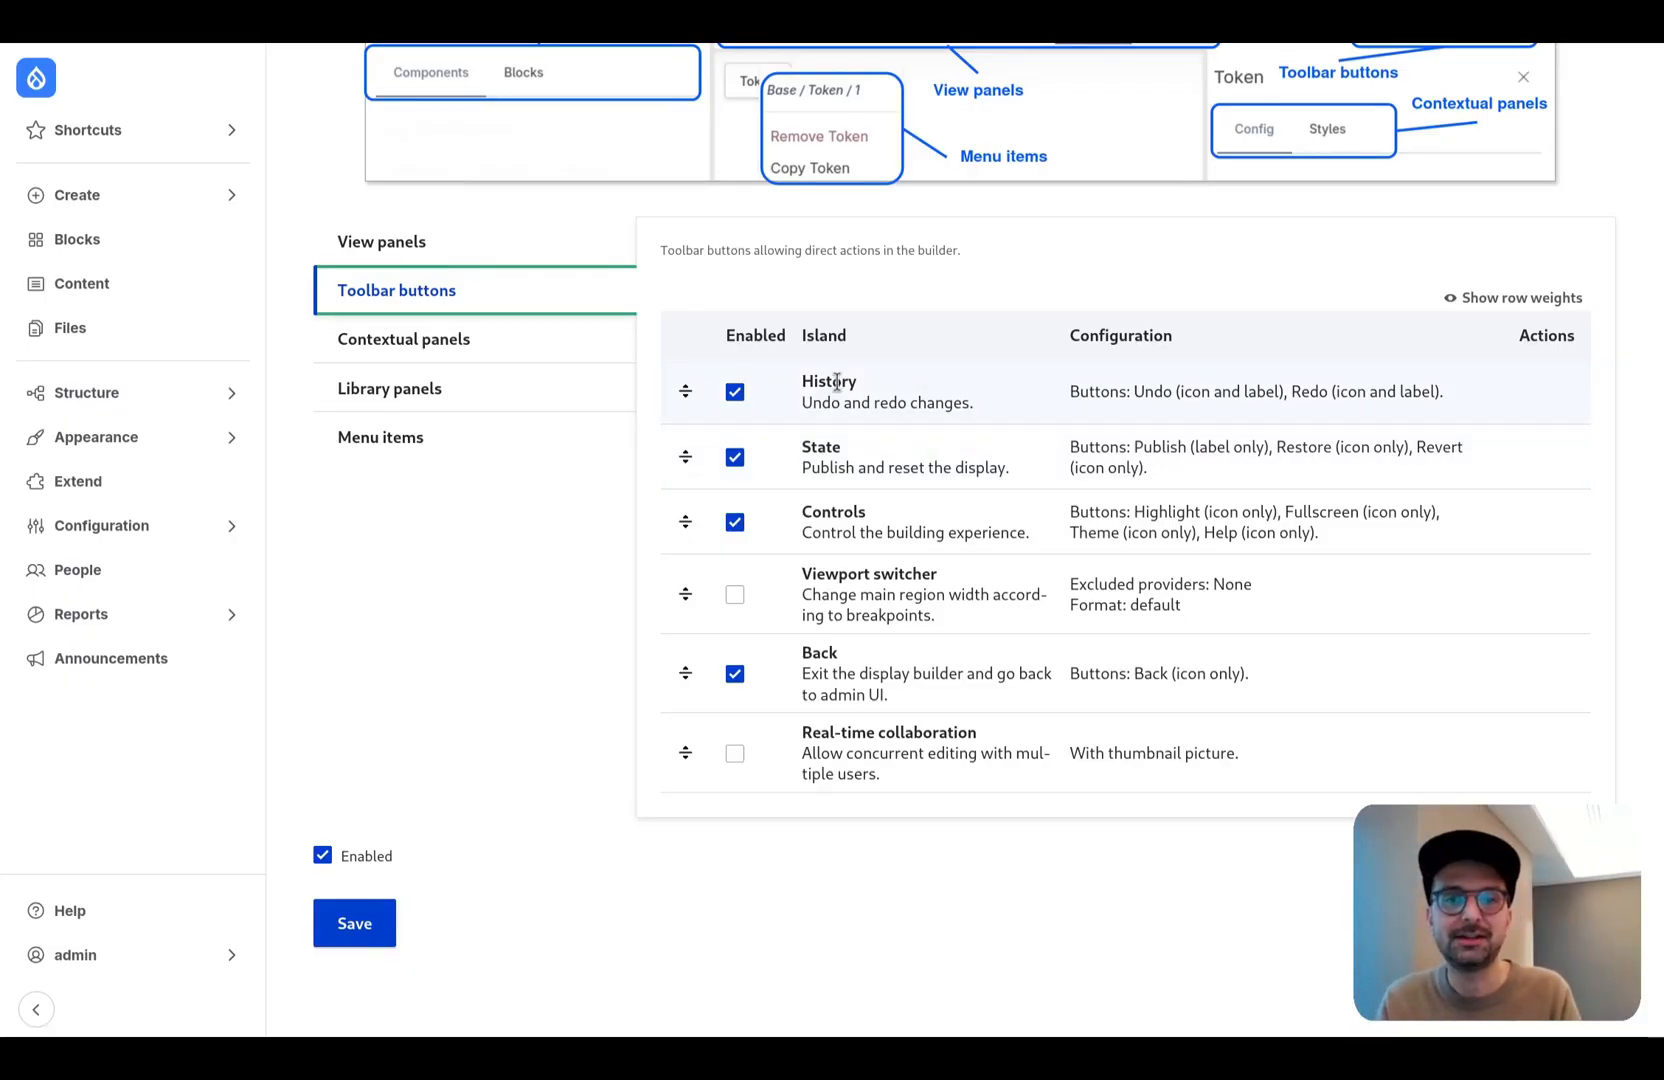
pyautogui.click(735, 458)
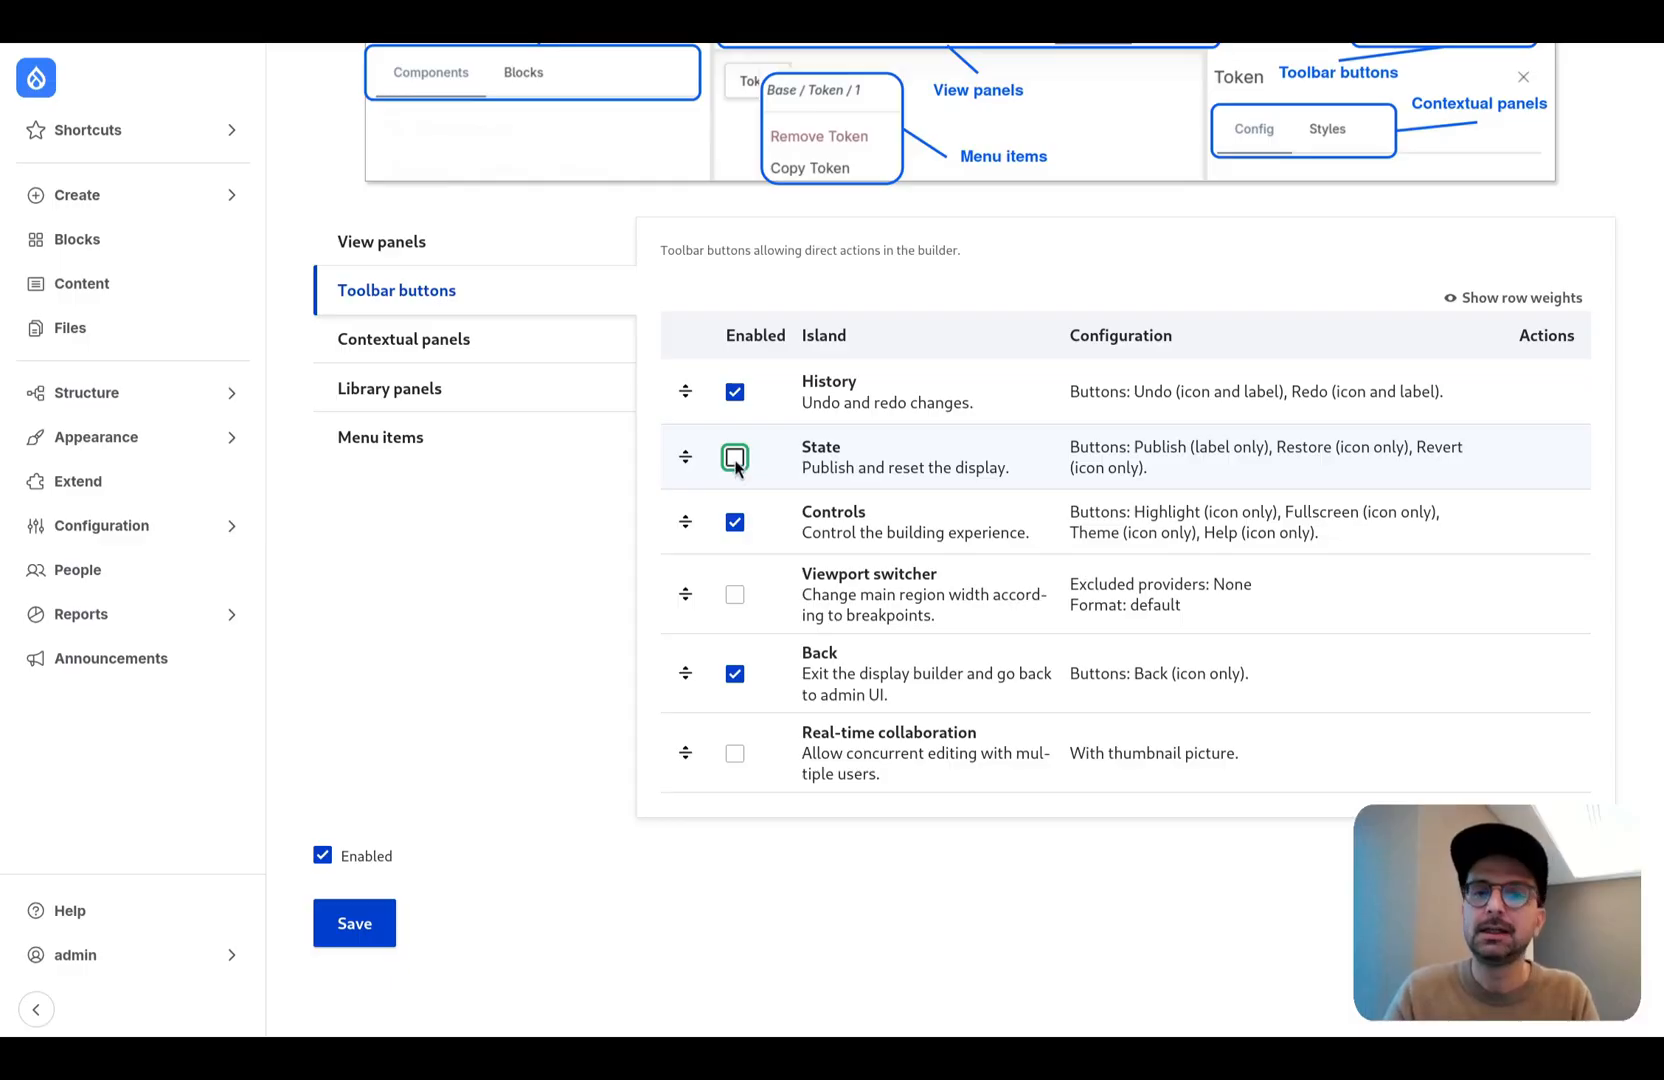
pyautogui.click(735, 522)
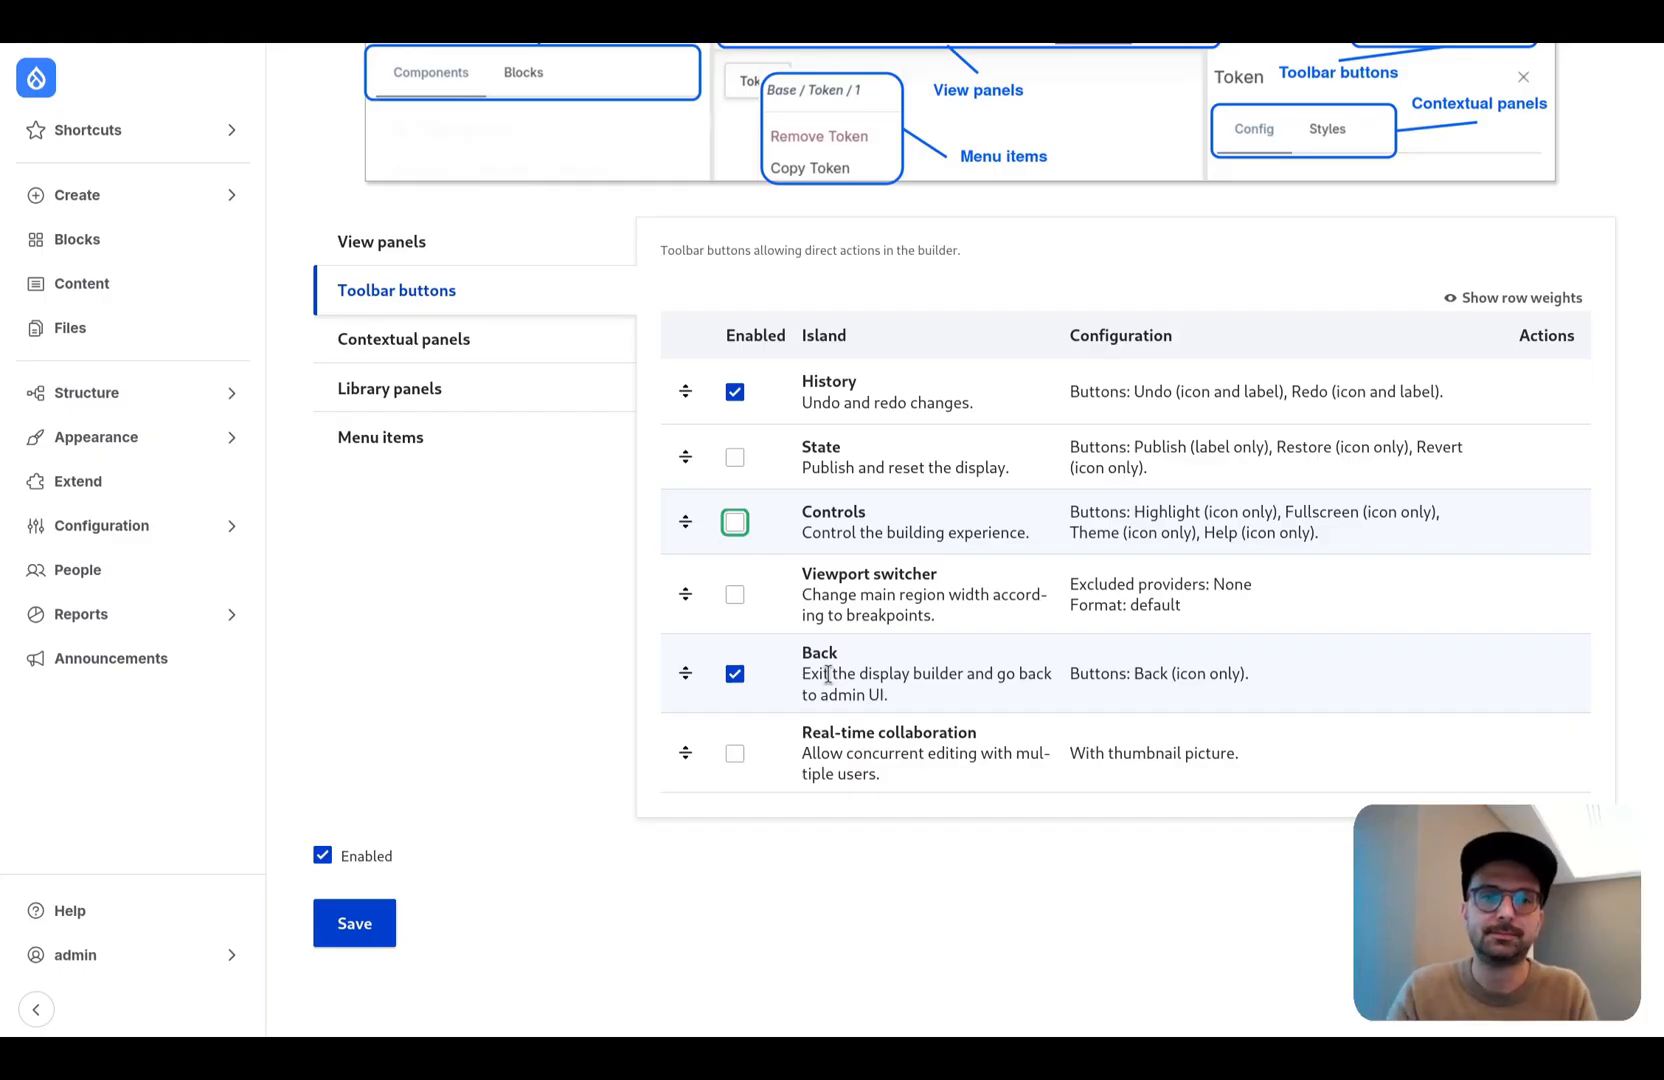
# - Review the Marketers profile's contextual panels, library panels and menu items, and save the profile with their existing selections
pyautogui.click(540, 341)
pyautogui.scroll(-2, 760, 600)
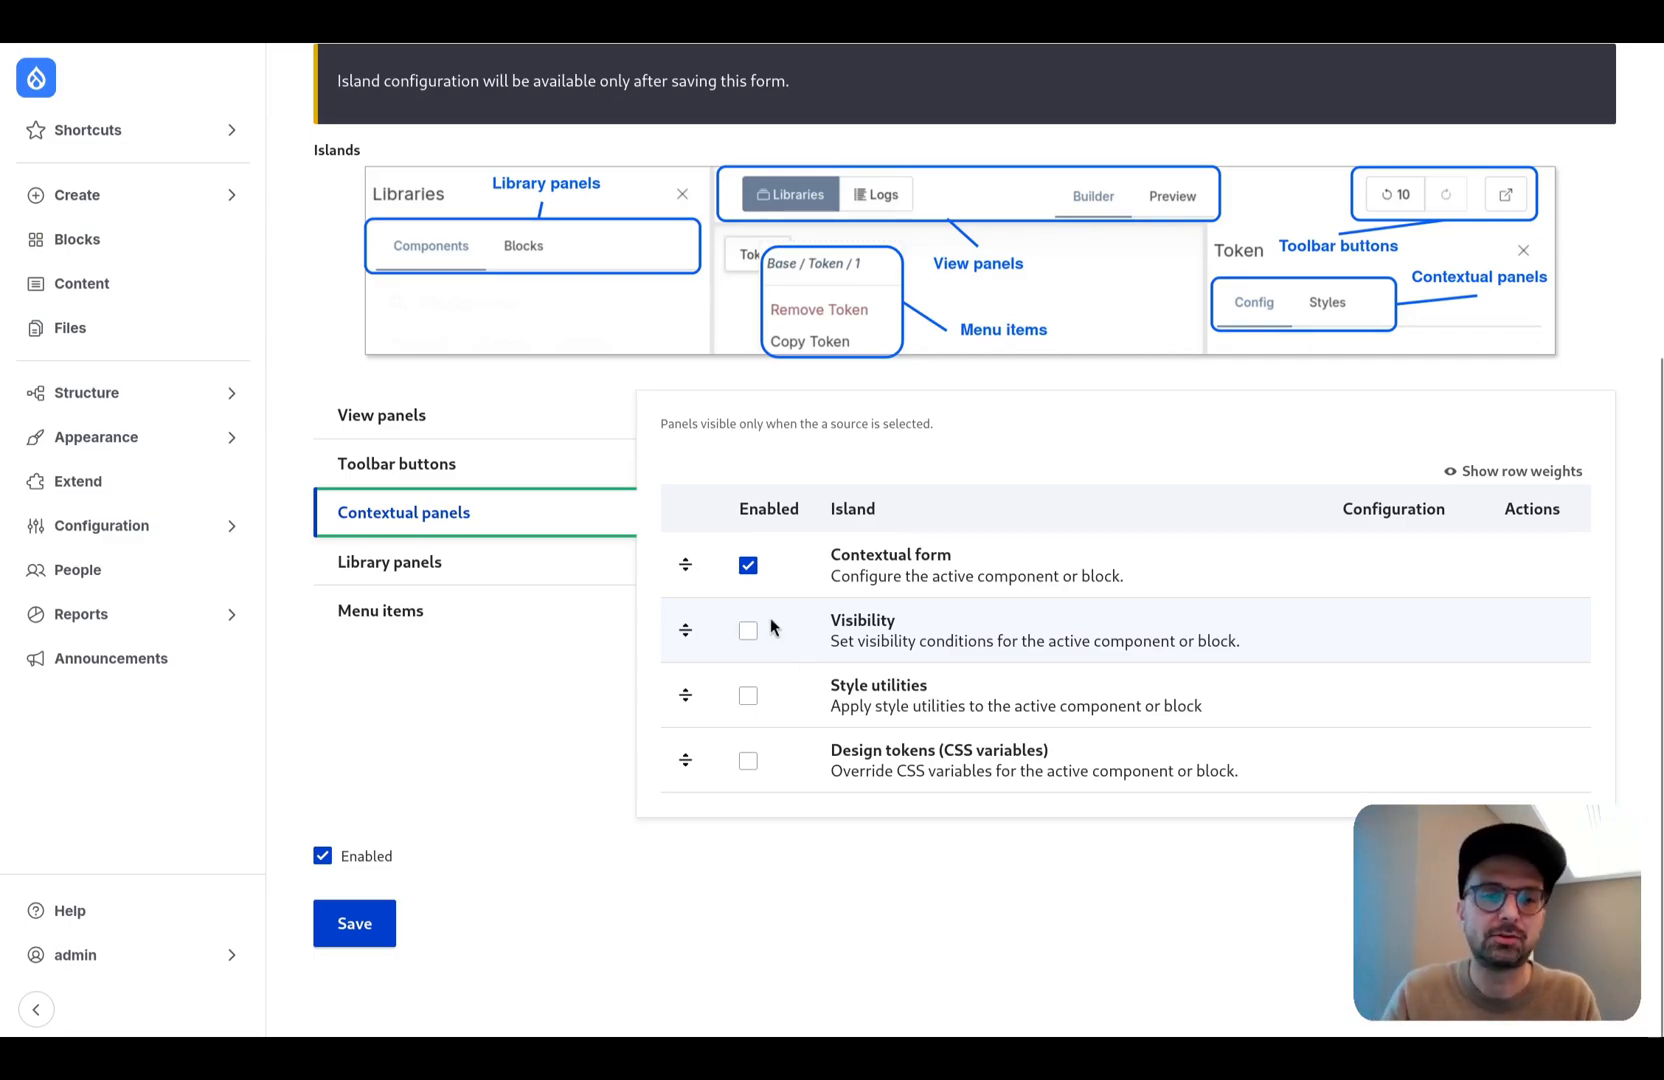
pyautogui.click(500, 566)
pyautogui.scroll(-2, 650, 630)
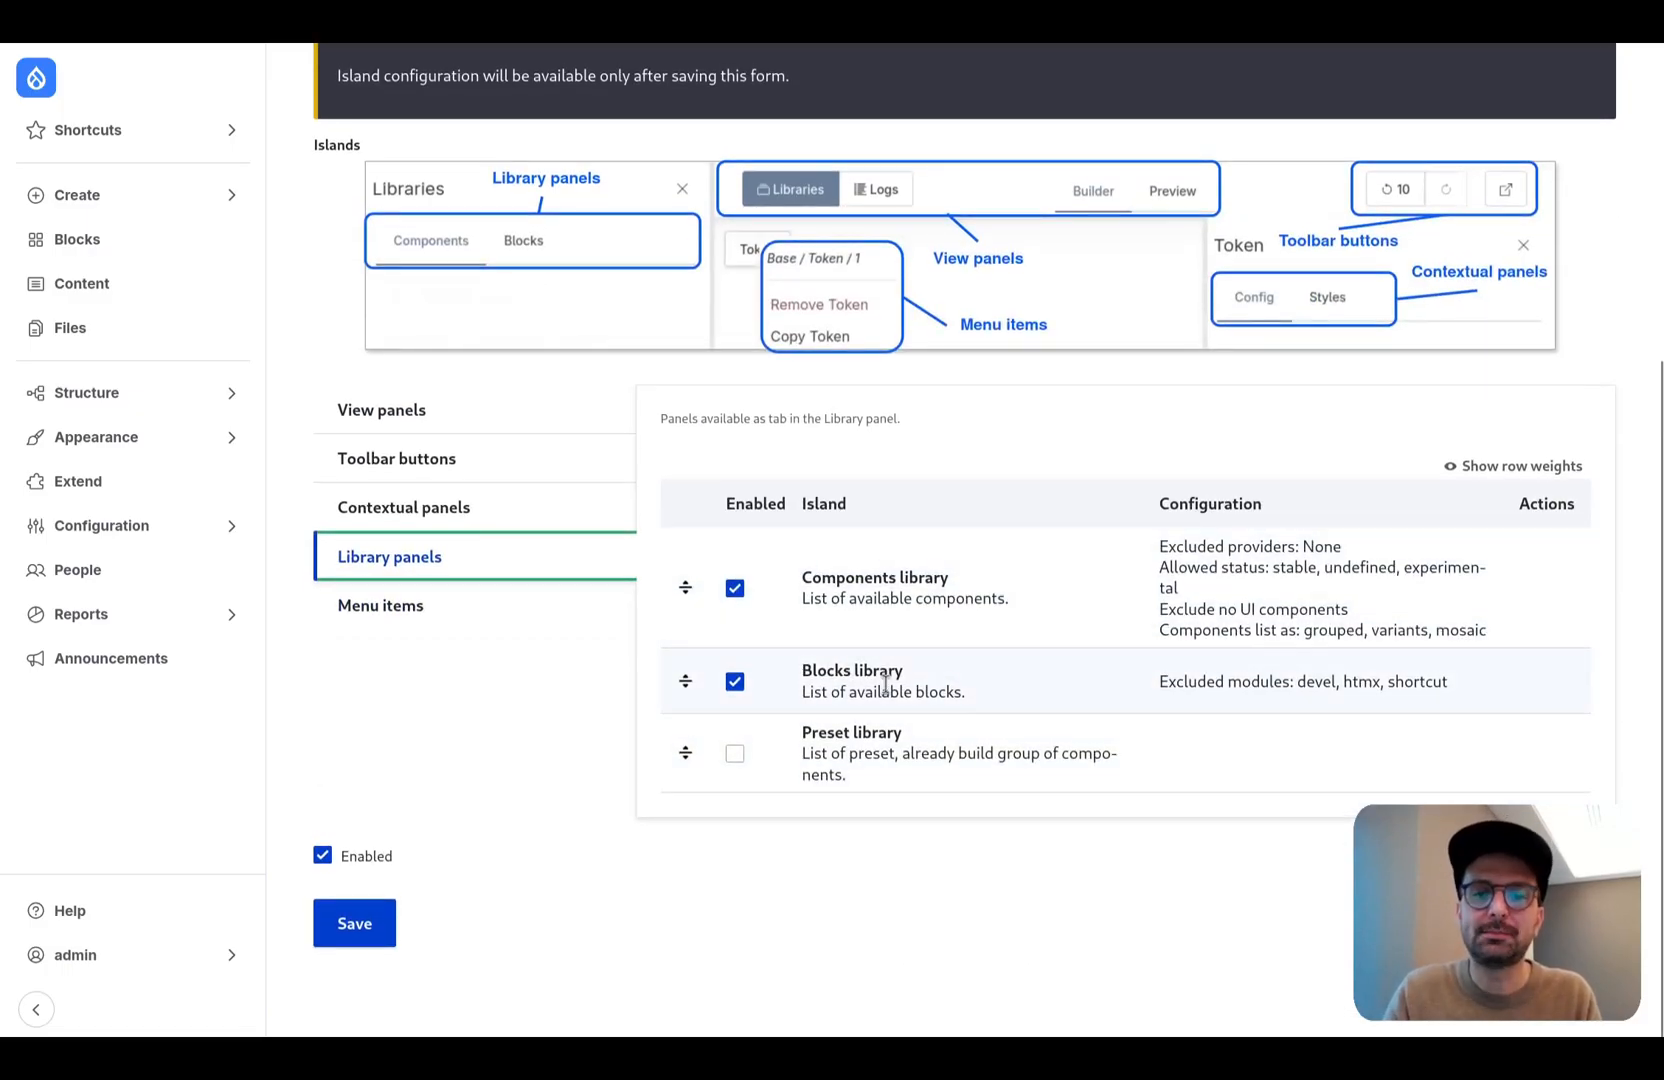
pyautogui.click(500, 605)
pyautogui.scroll(-2, 705, 720)
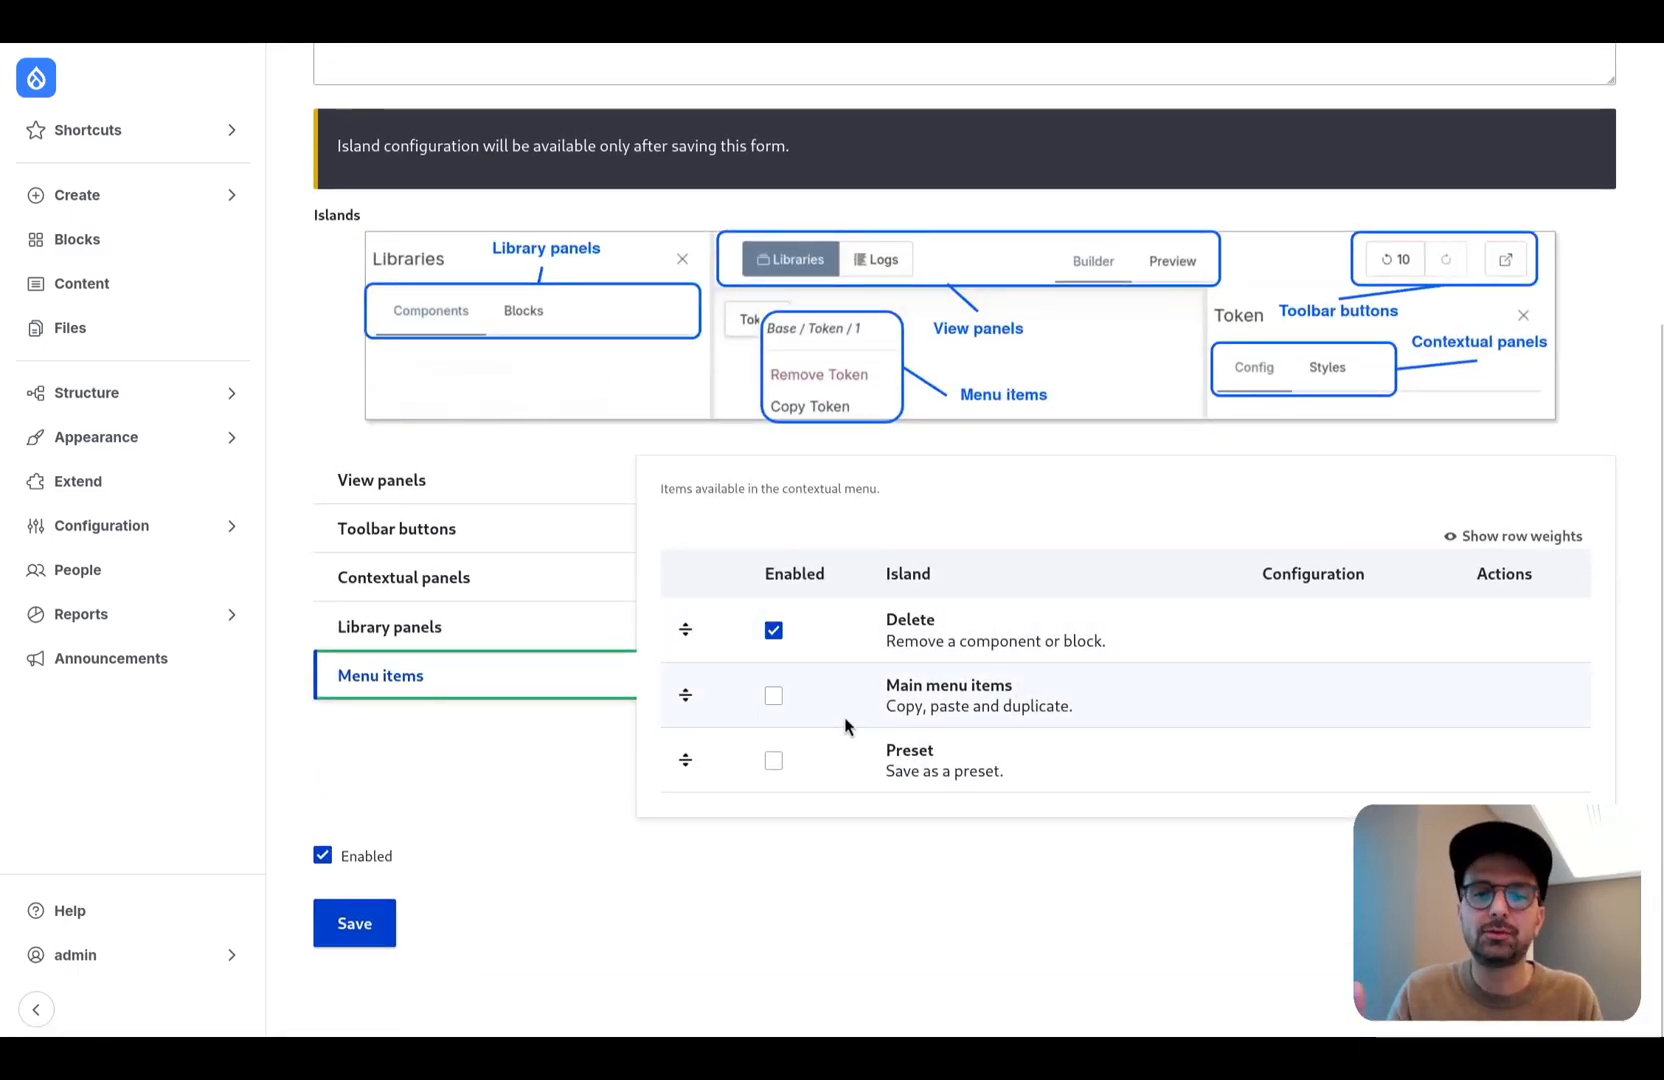
pyautogui.click(370, 925)
# - Exclude the Olivero, Display Builder and Navigation providers in the Components library configuration of the Marketers profile
pyautogui.scroll(-10, 521, 748)
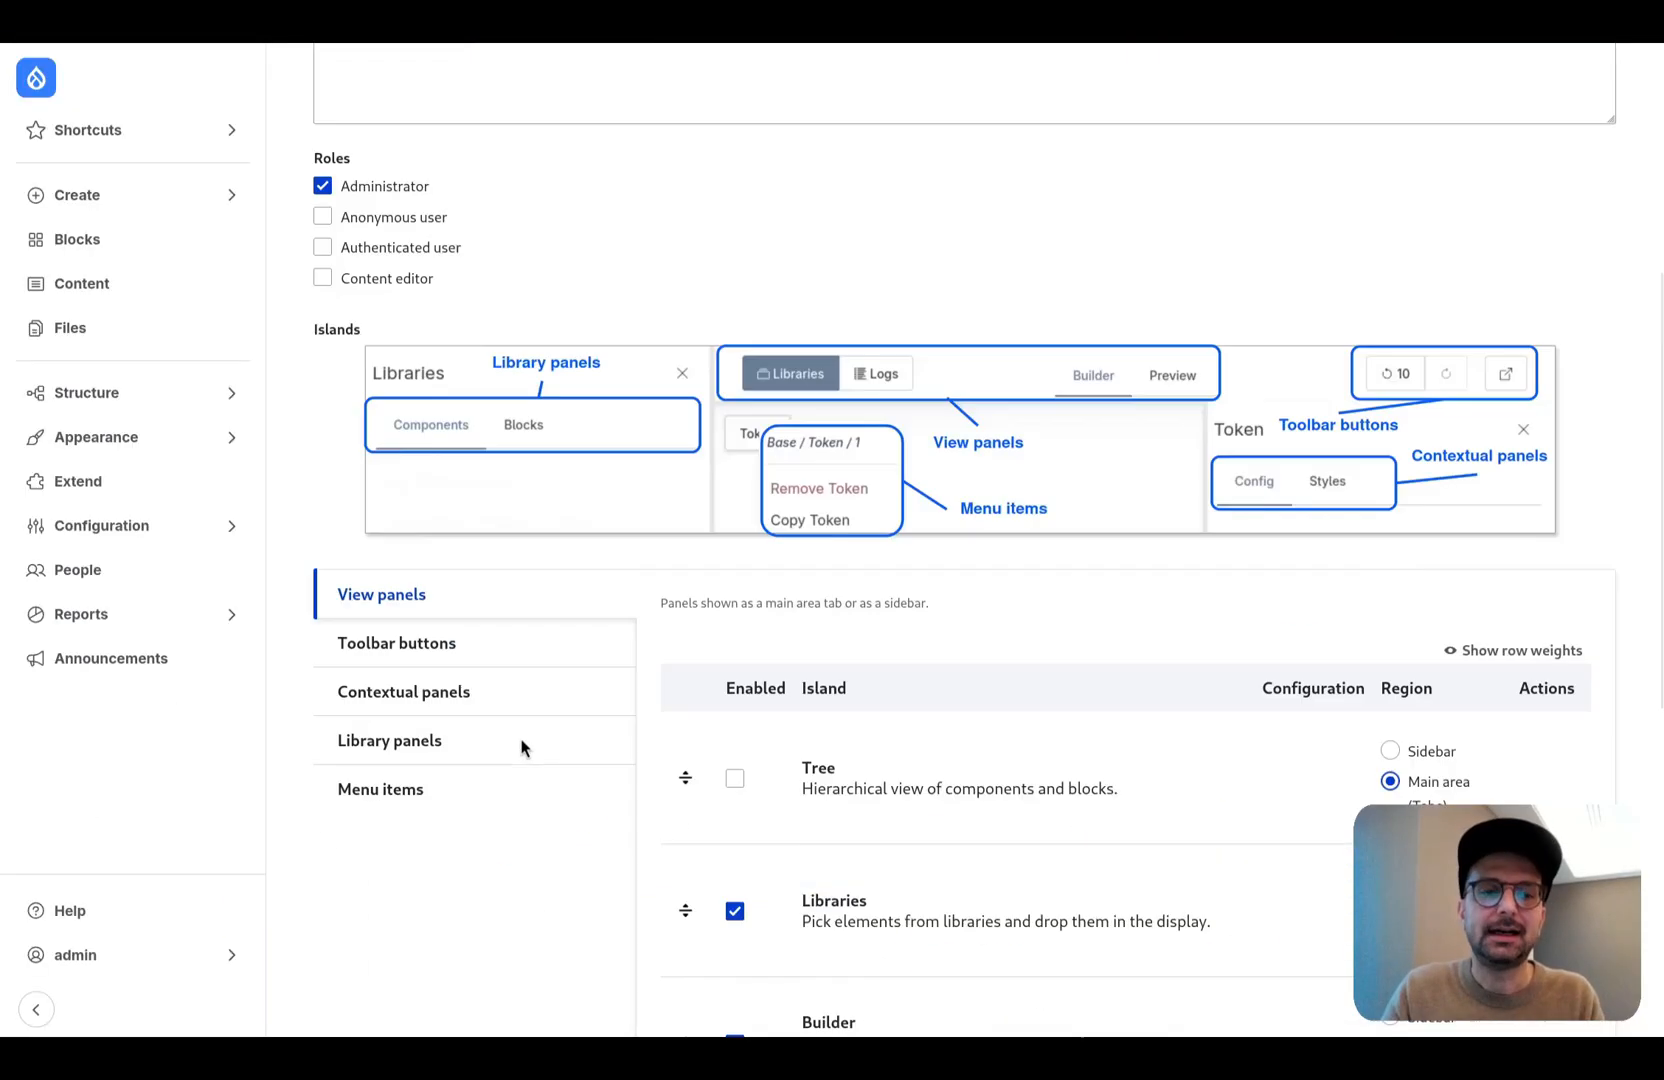
pyautogui.scroll(2, 521, 748)
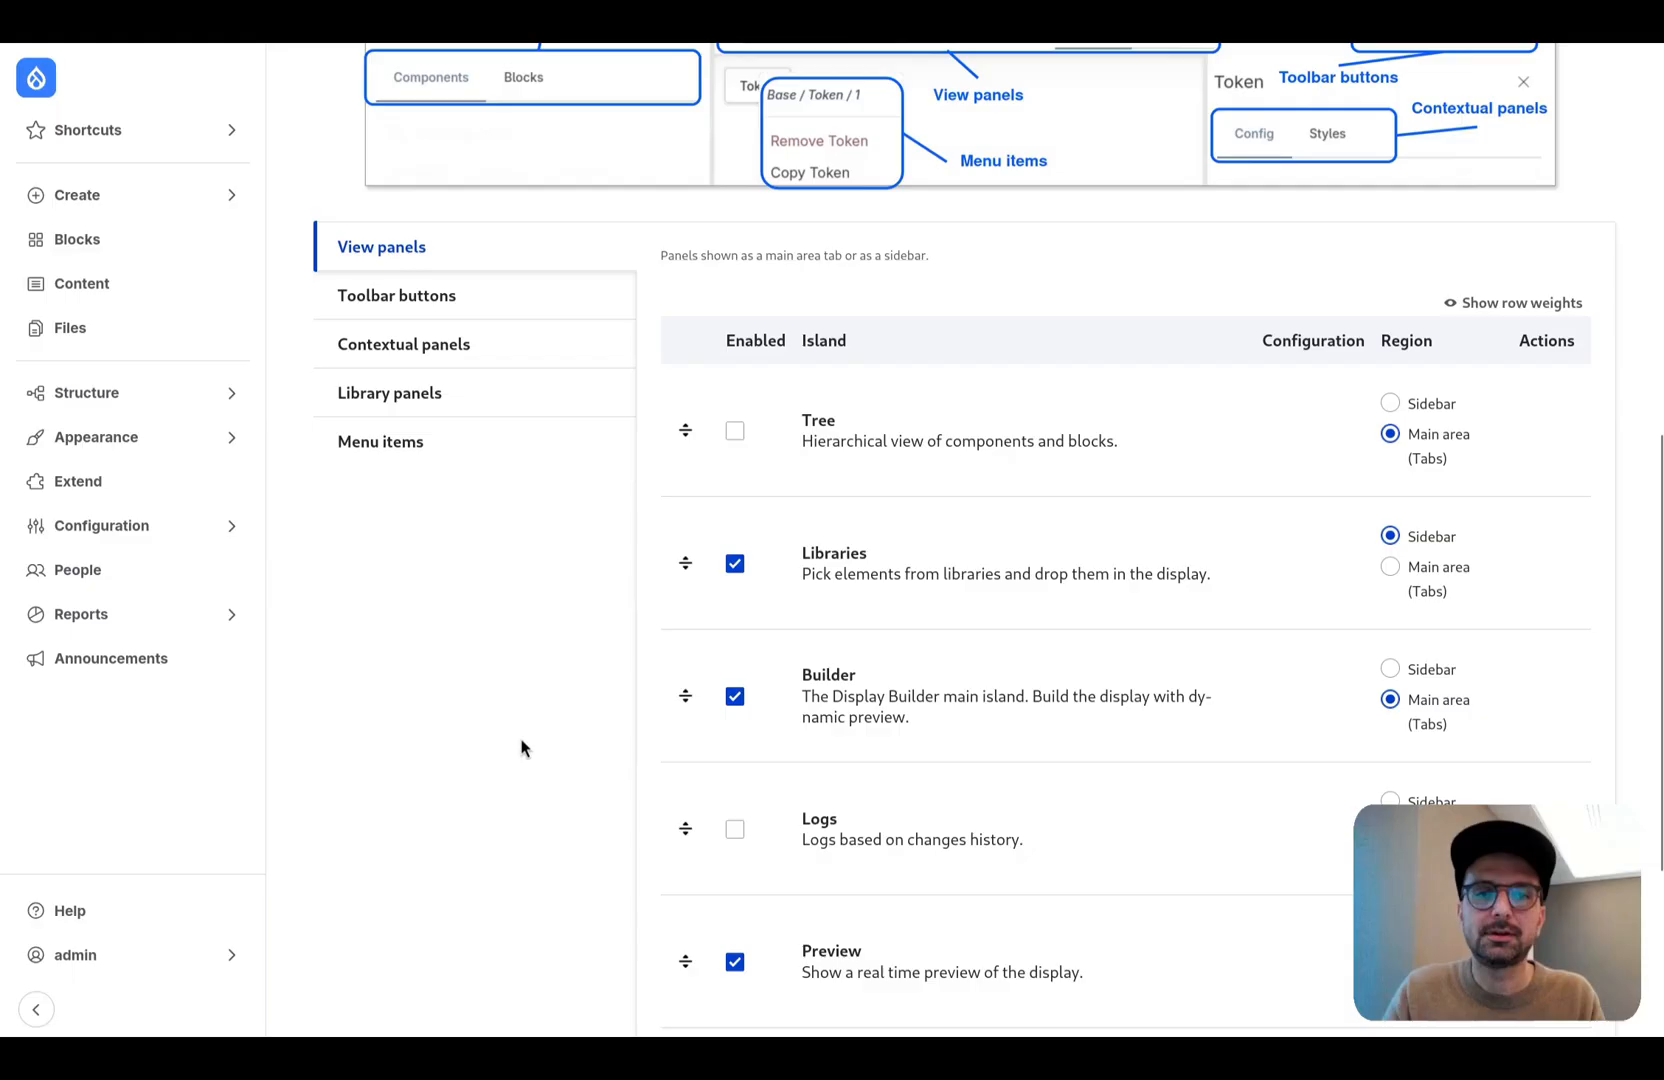
pyautogui.click(483, 395)
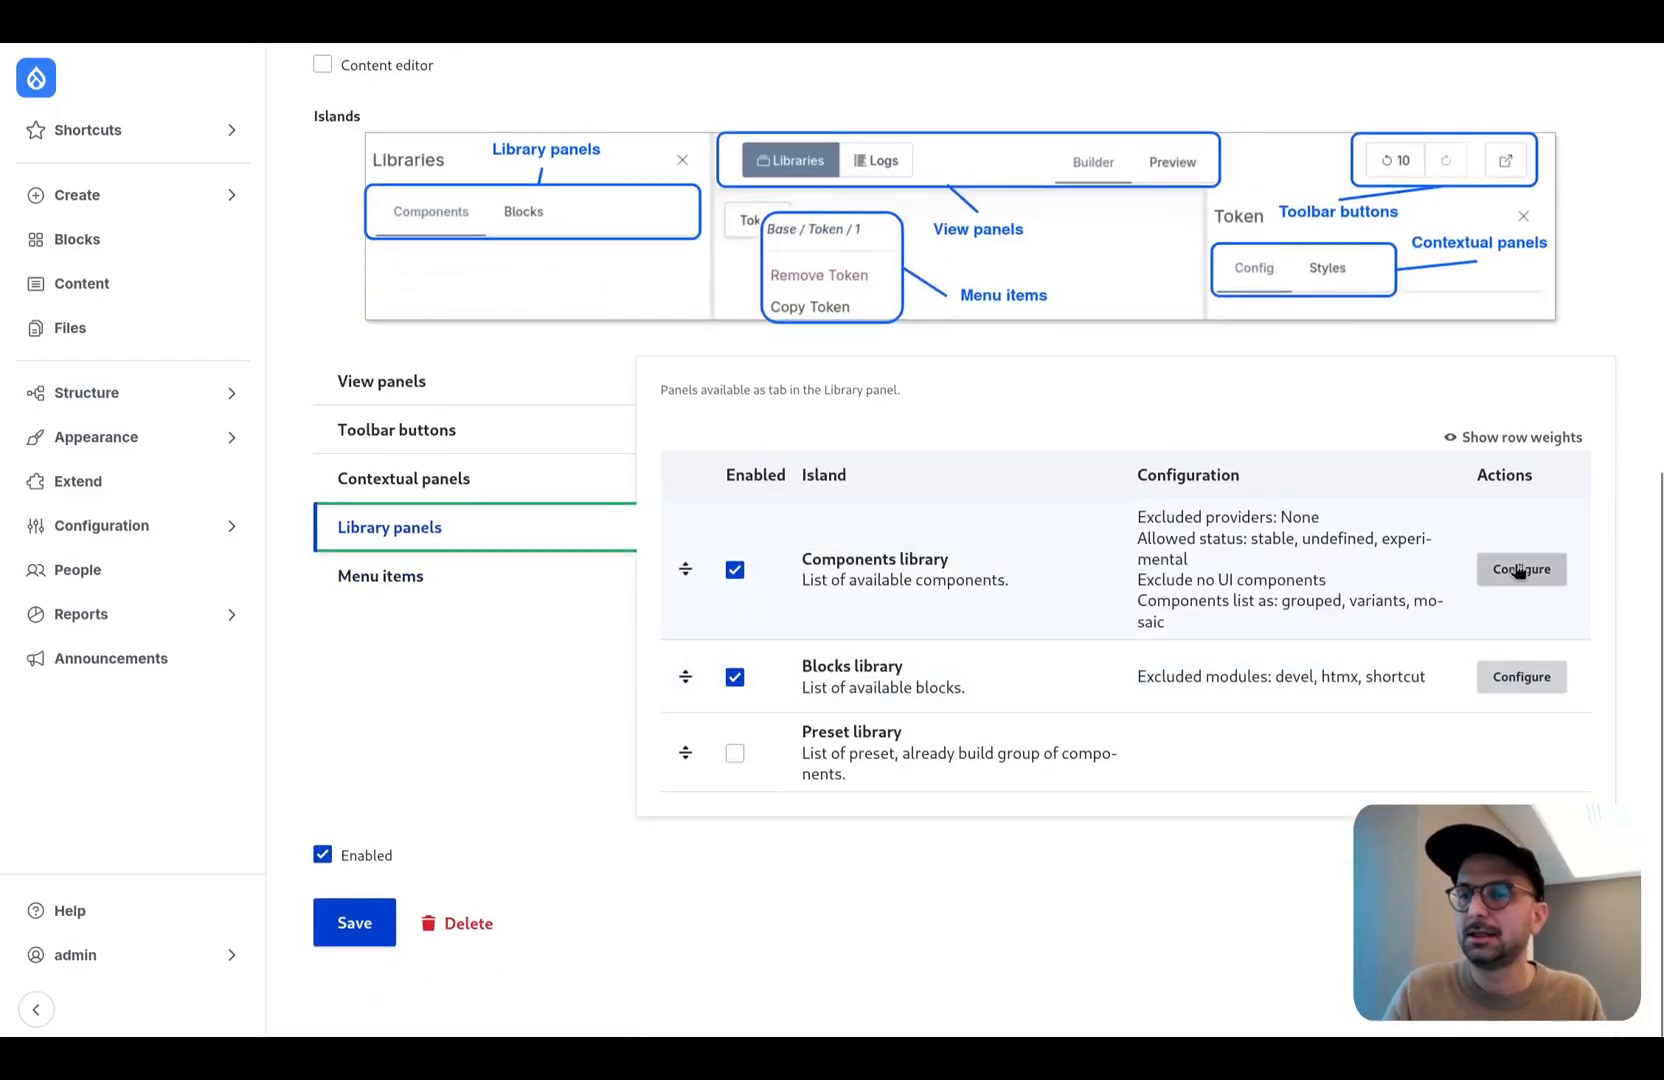
pyautogui.click(1518, 569)
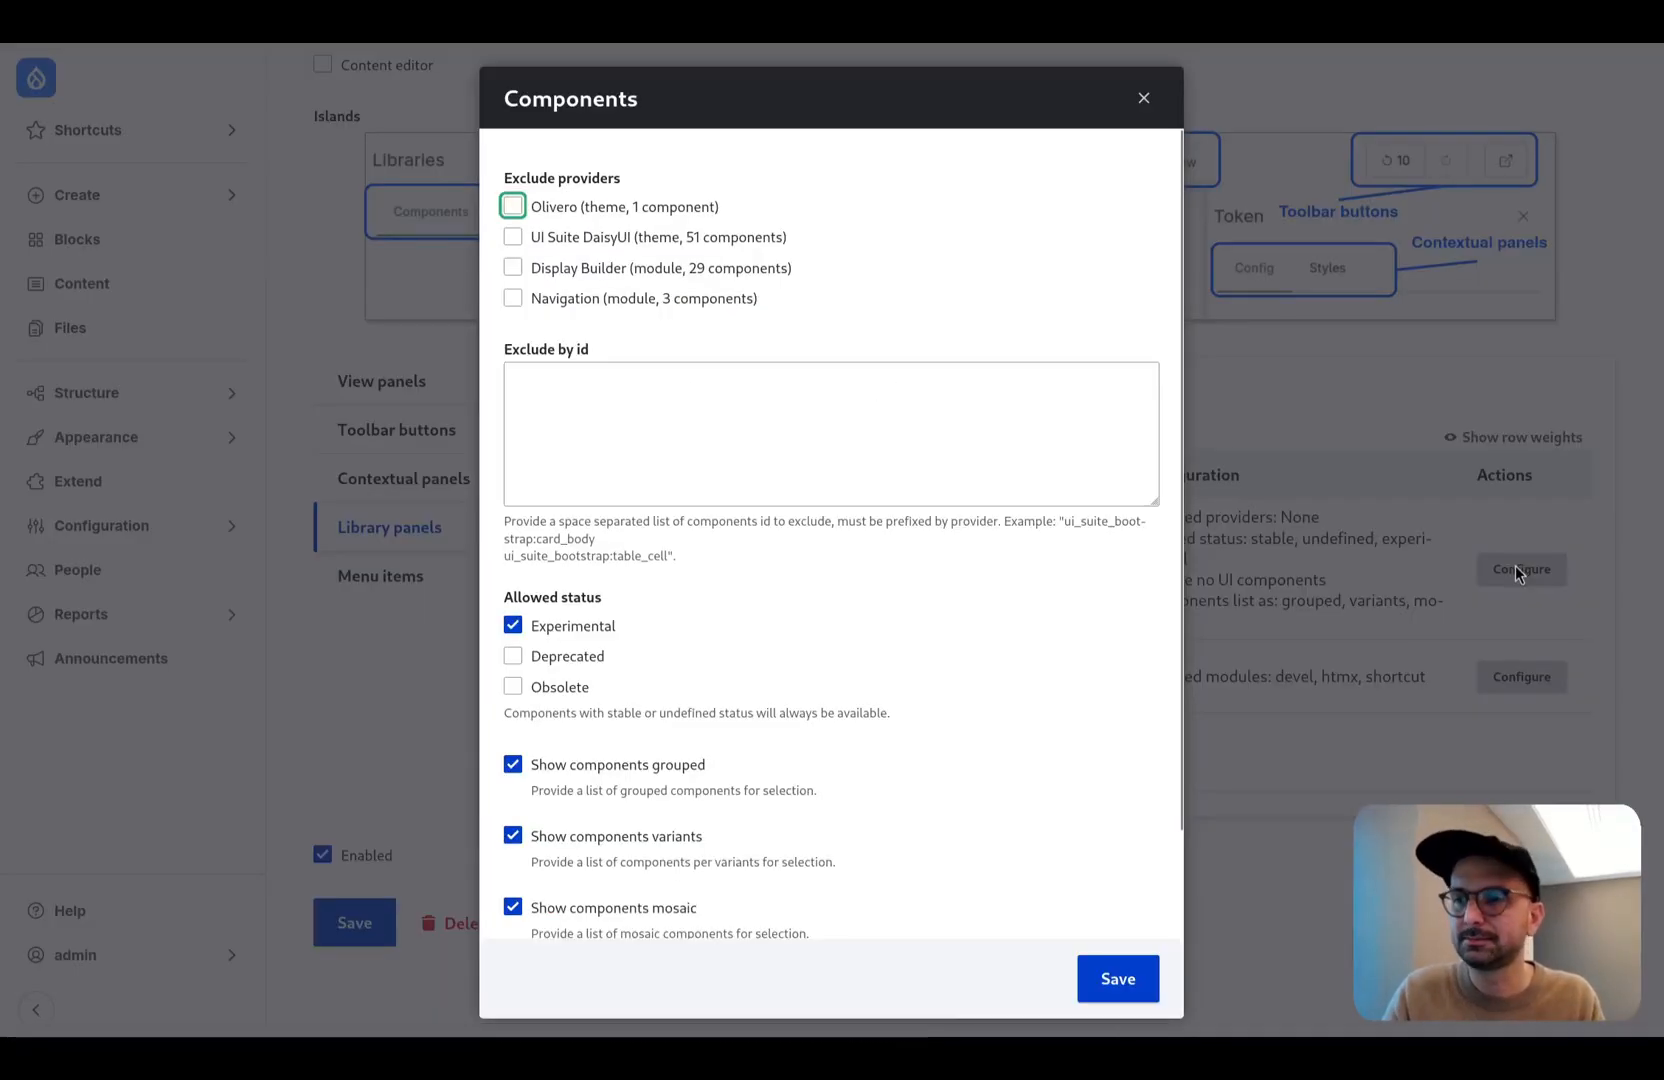
pyautogui.click(650, 206)
pyautogui.click(628, 267)
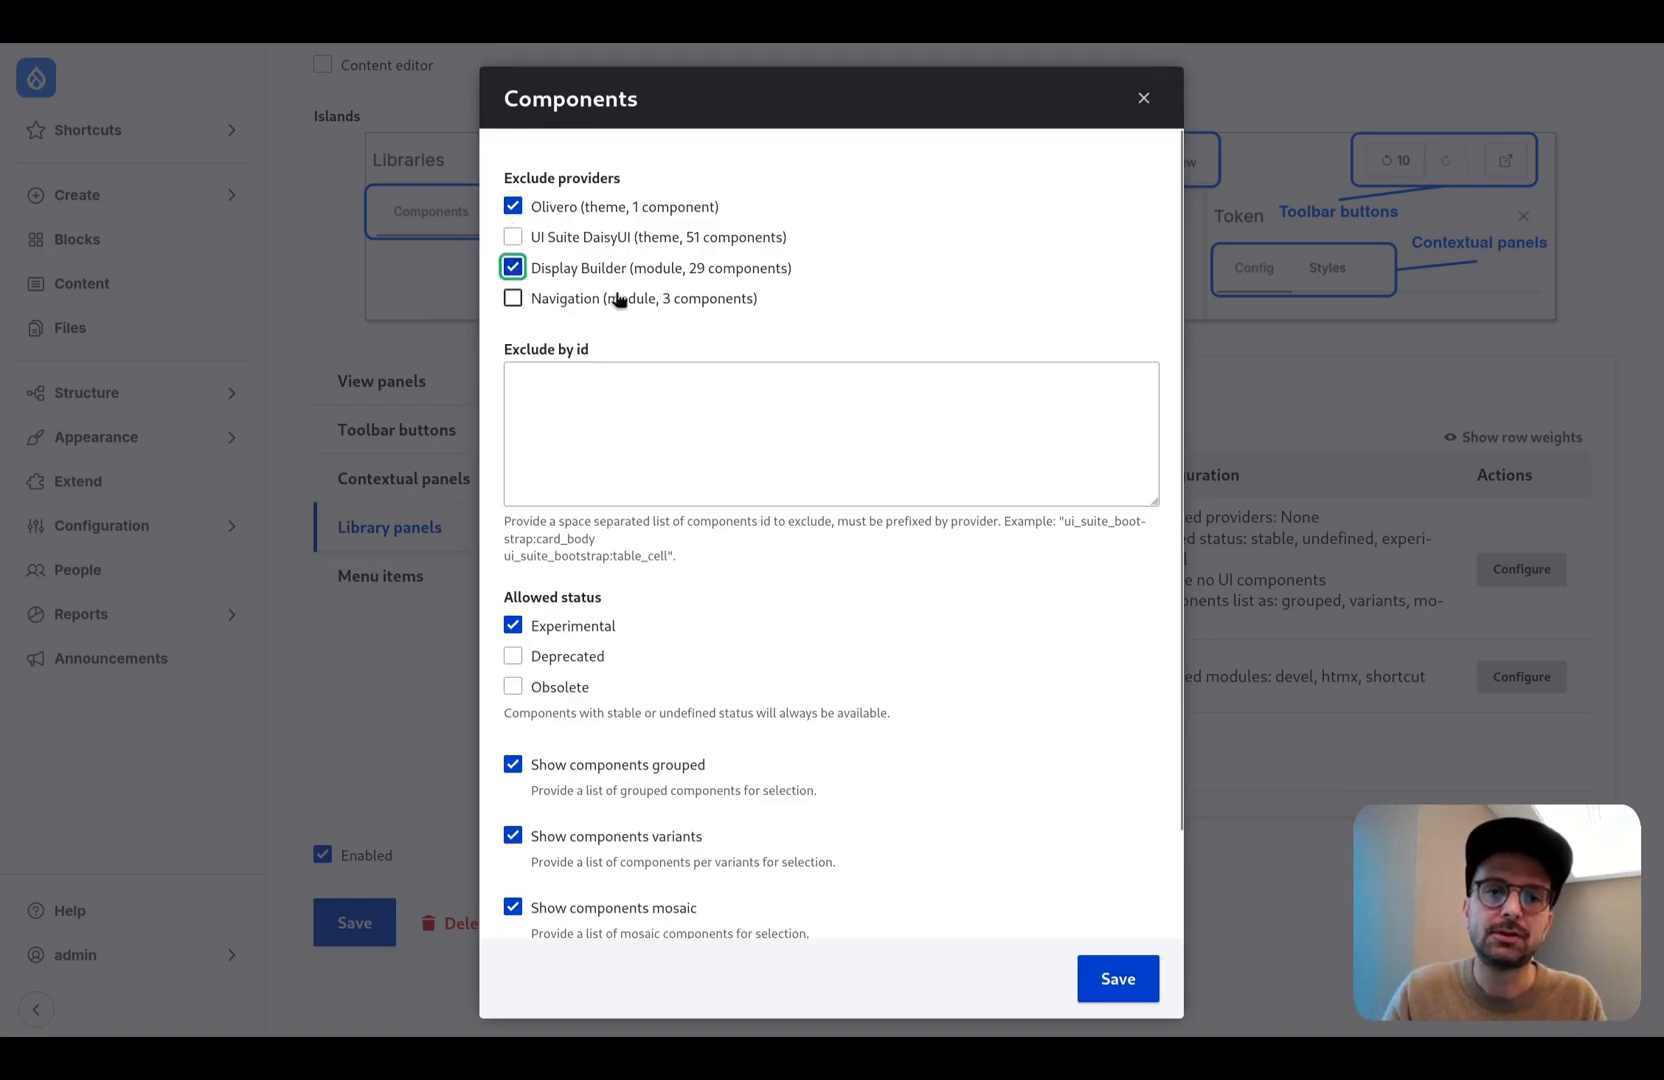
pyautogui.click(621, 297)
pyautogui.scroll(-1, 754, 334)
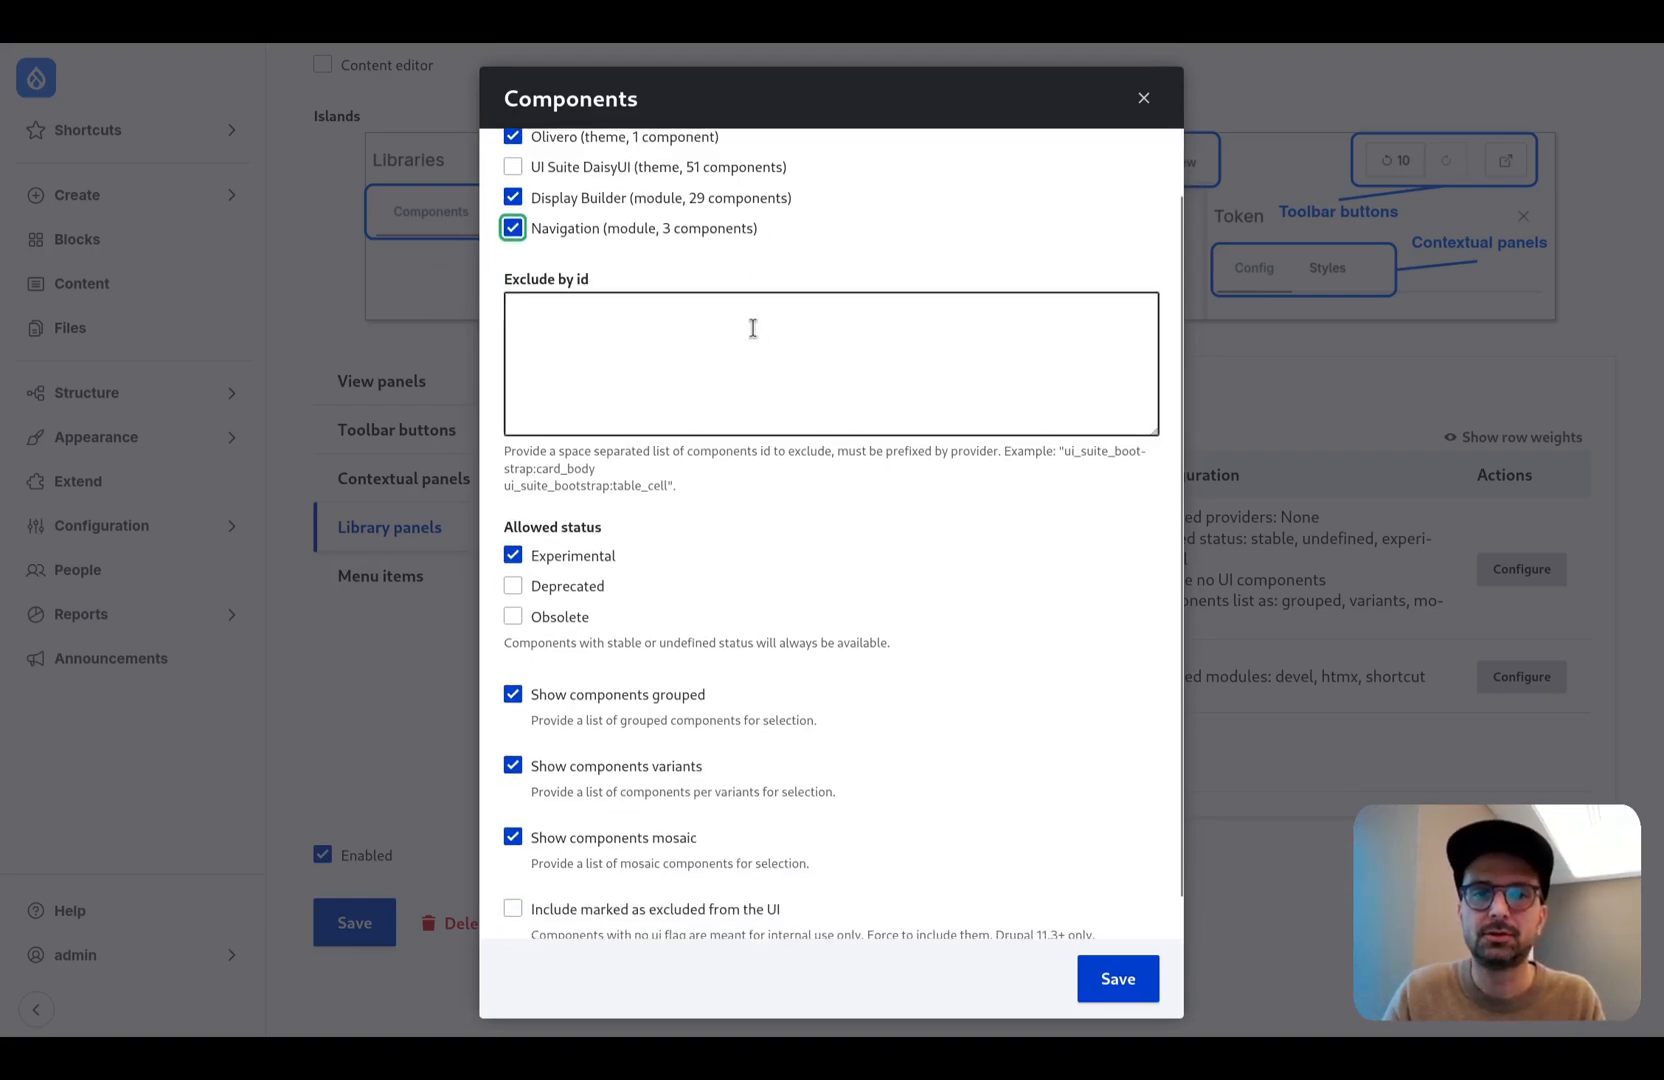
# - Disallow Experimental components, turn off the grouped and variants lists so only the mosaic remains, and save the Components library configuration
pyautogui.scroll(-1, 761, 508)
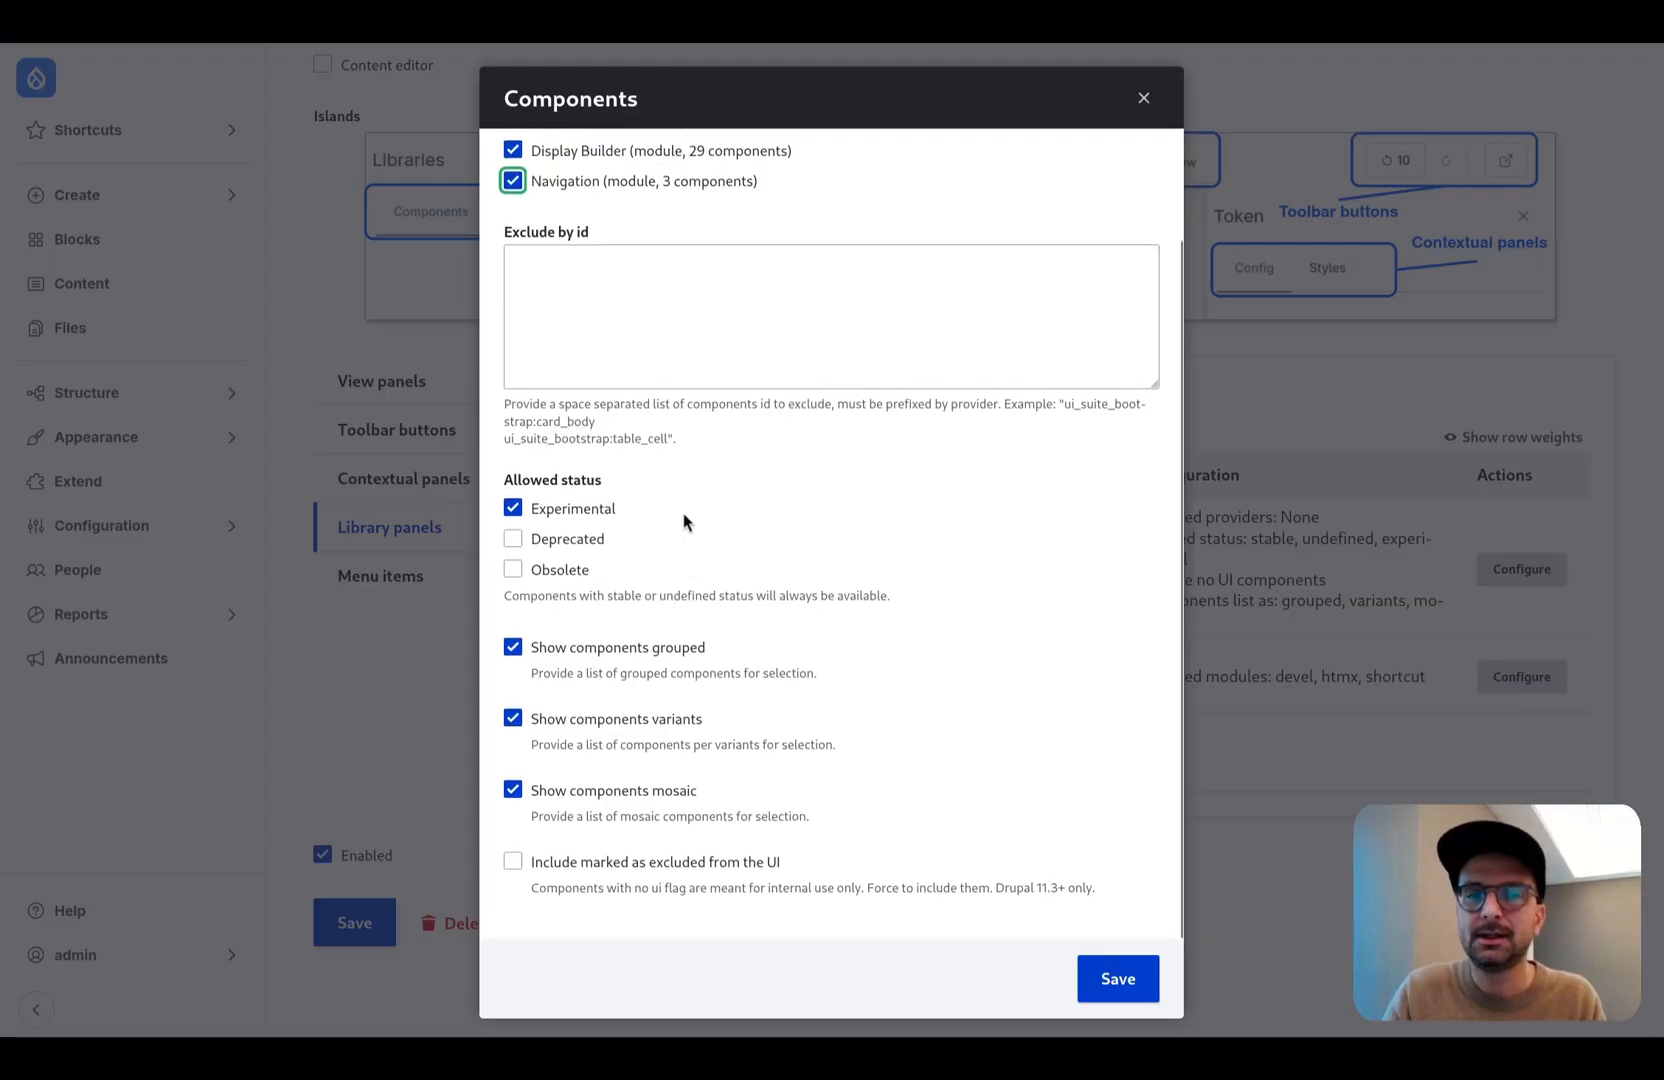
pyautogui.click(590, 521)
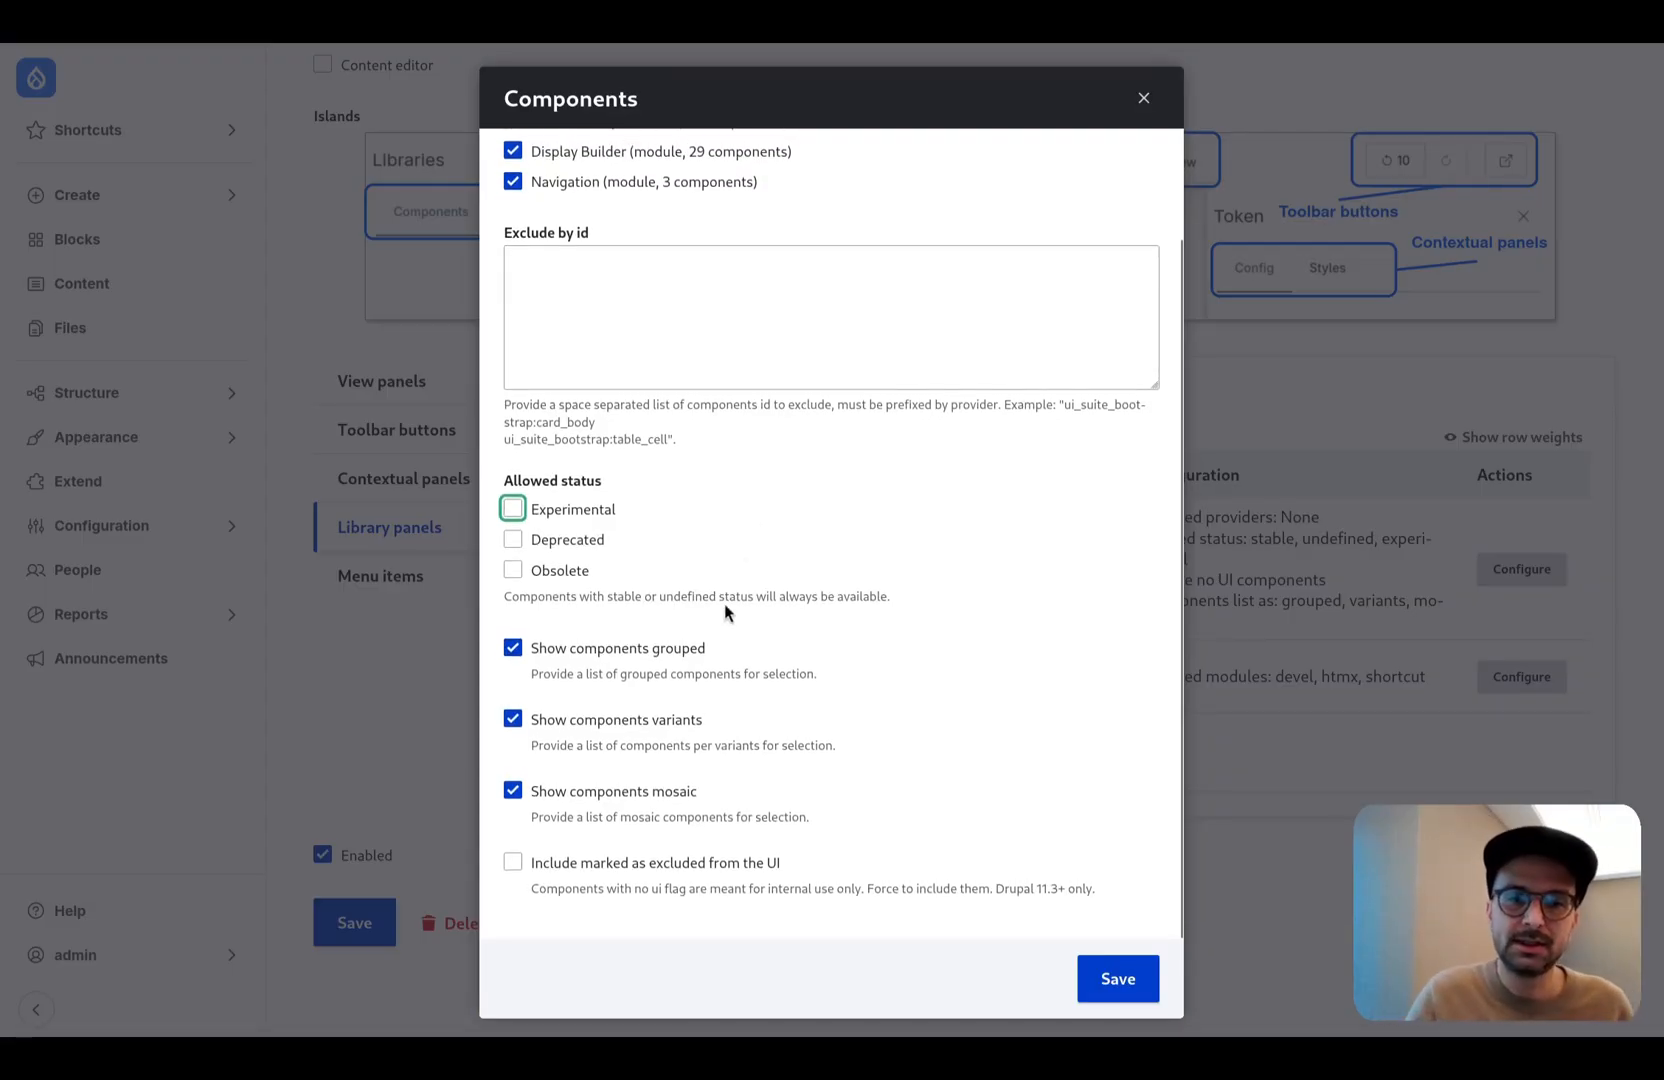
pyautogui.click(657, 725)
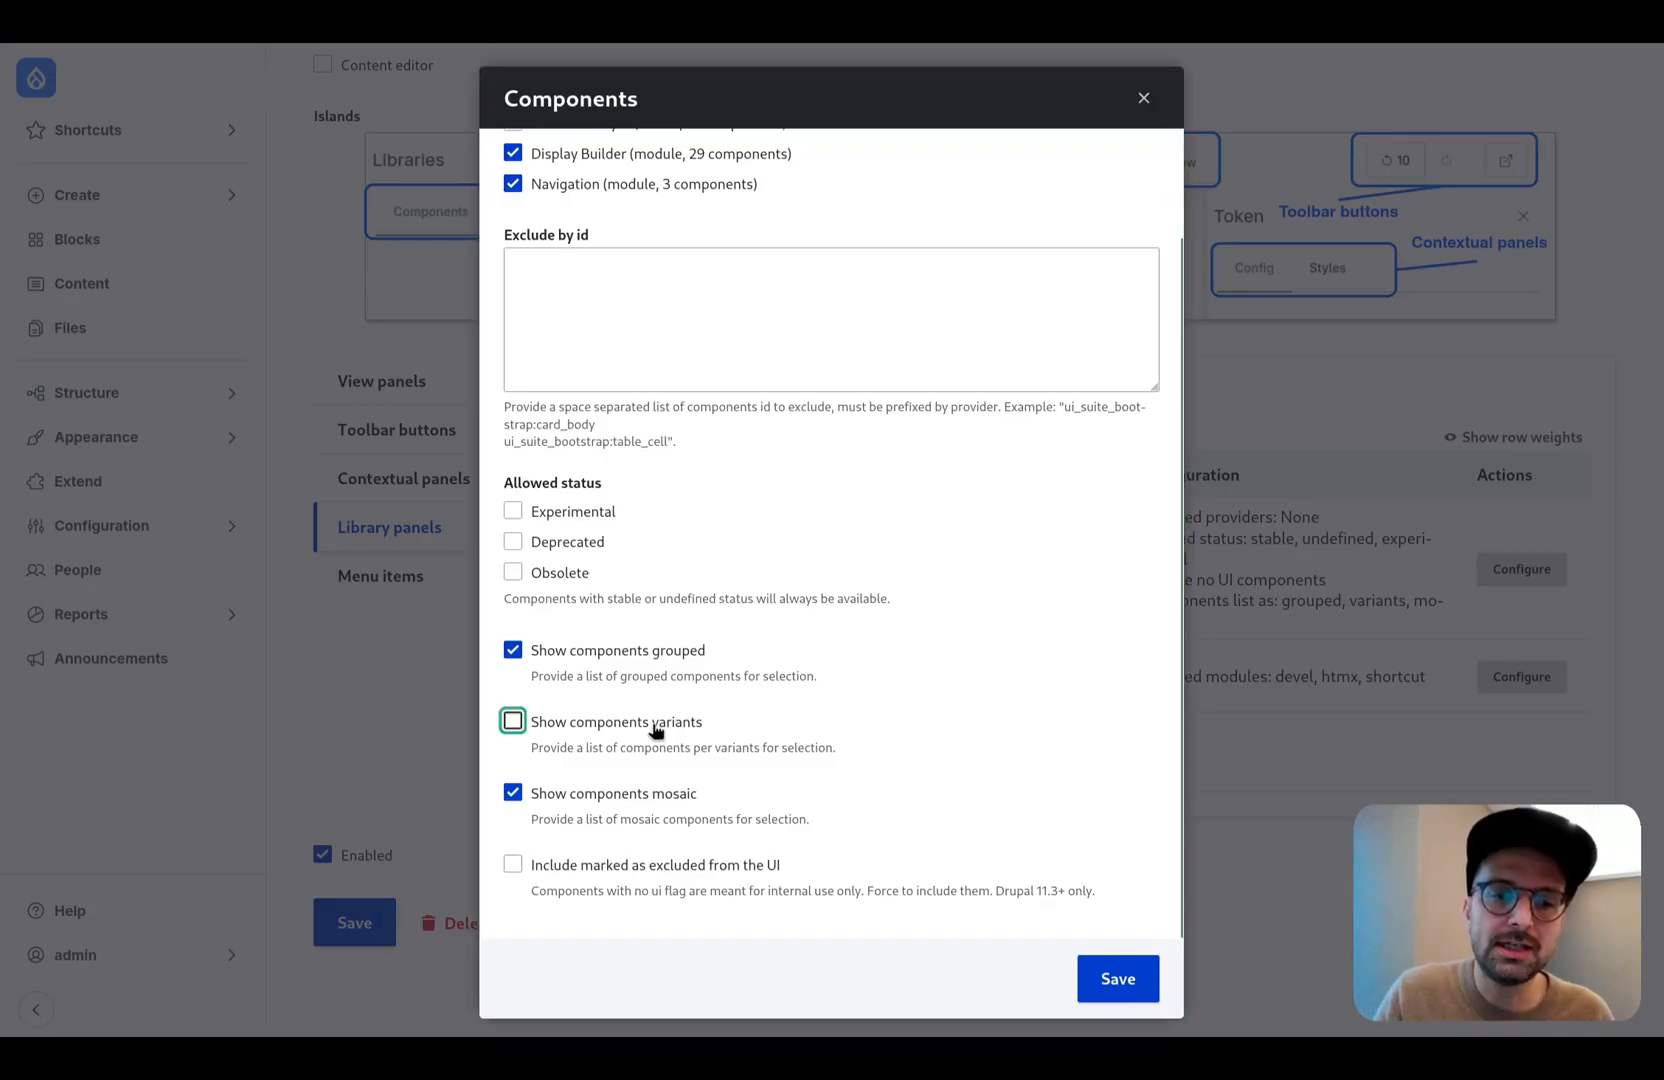
pyautogui.click(668, 651)
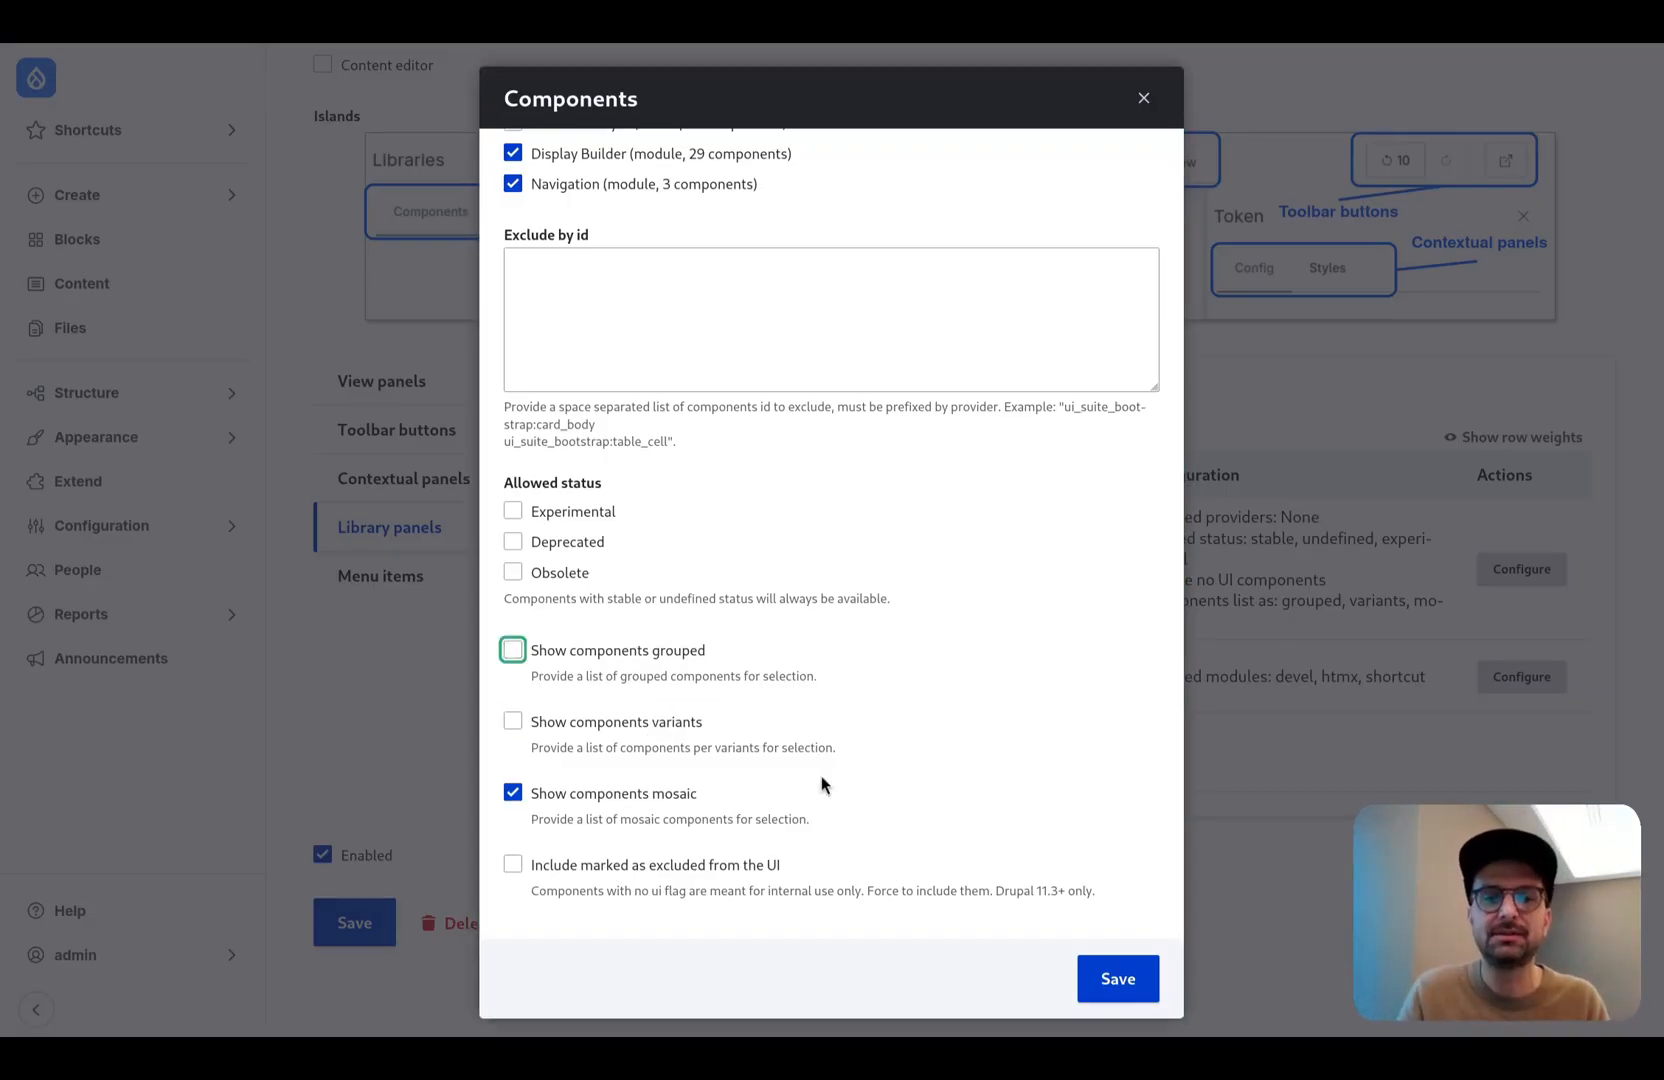
pyautogui.click(1131, 992)
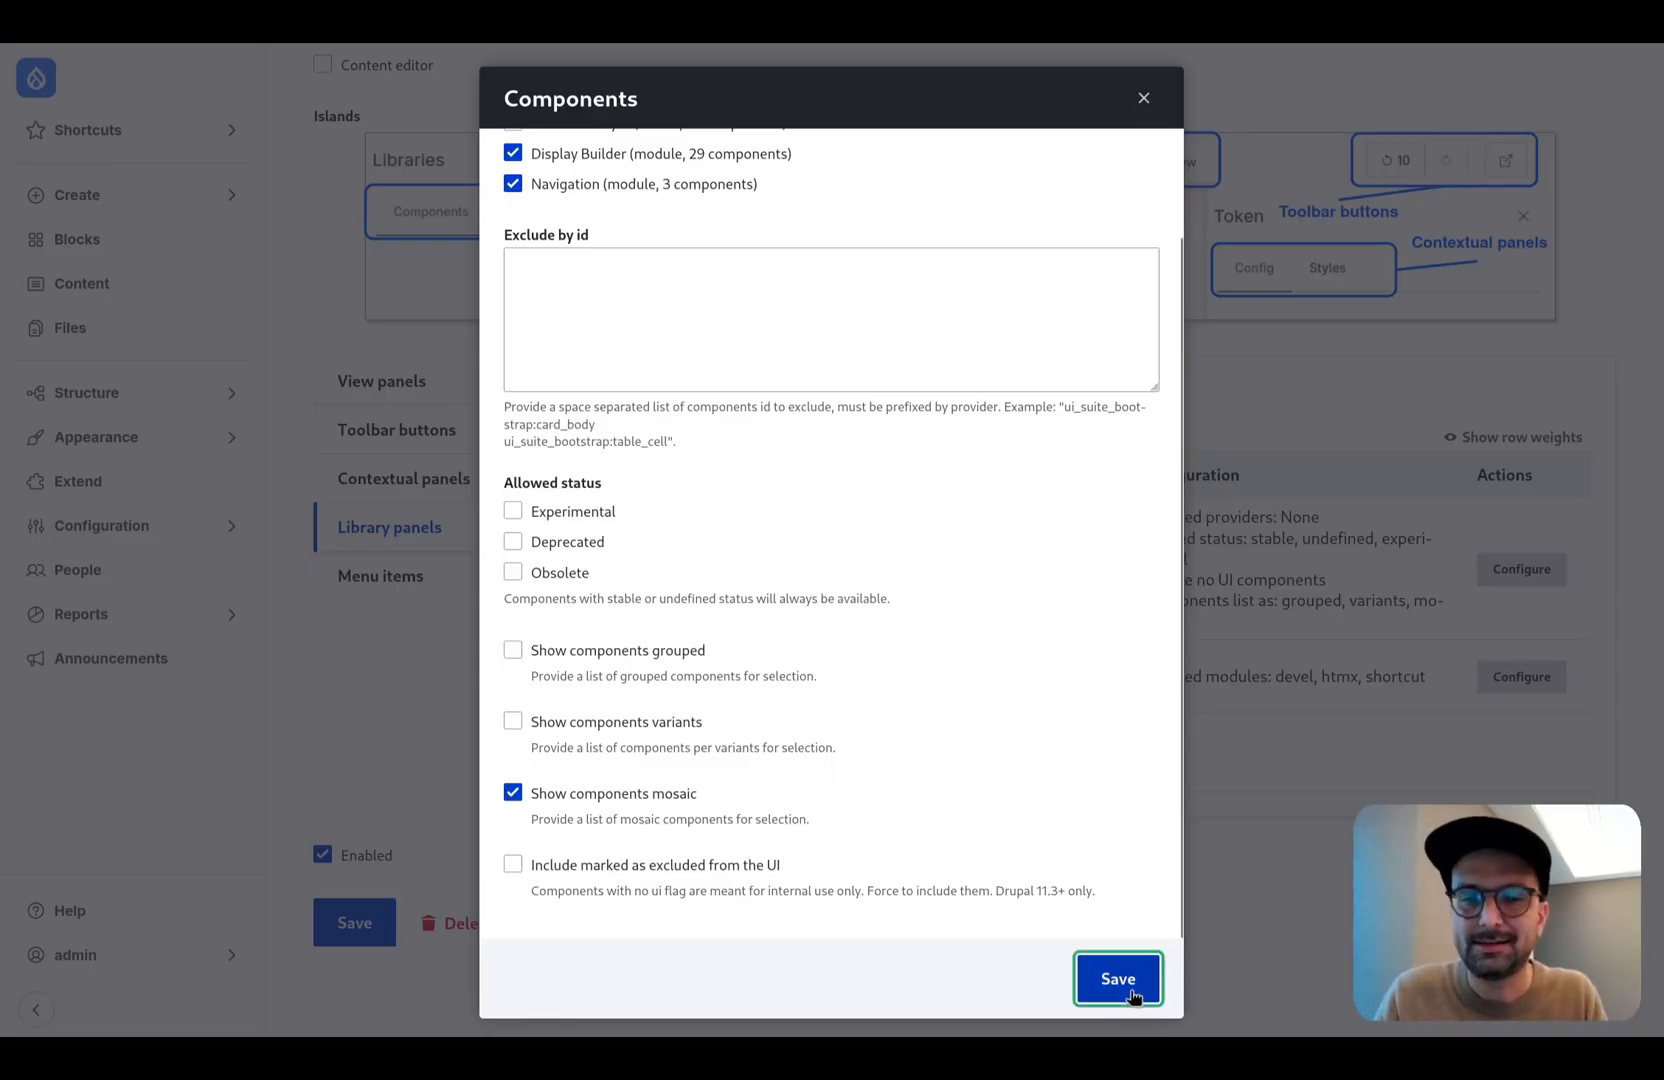
# - Exclude the Announcements, Search, User, Help, Navigation and Node modules from the Blocks library, and save the Marketers profile
pyautogui.scroll(-12, 1044, 856)
pyautogui.scroll(3, 1046, 862)
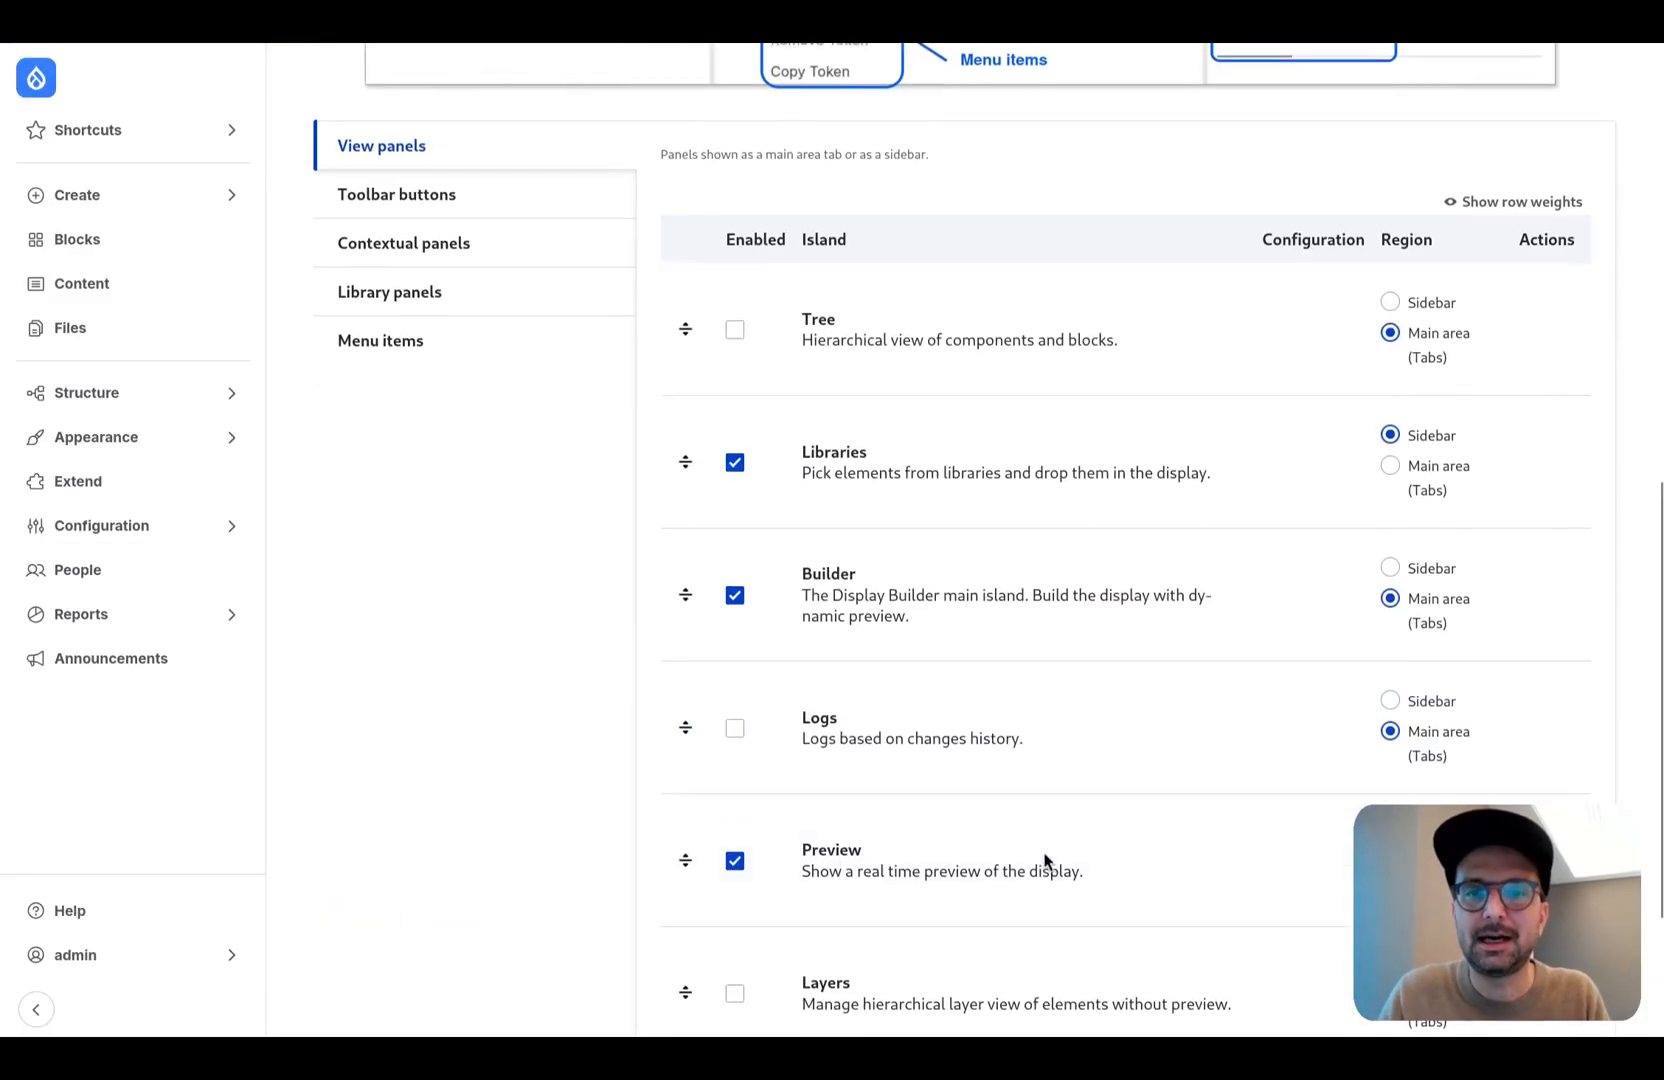
pyautogui.click(438, 292)
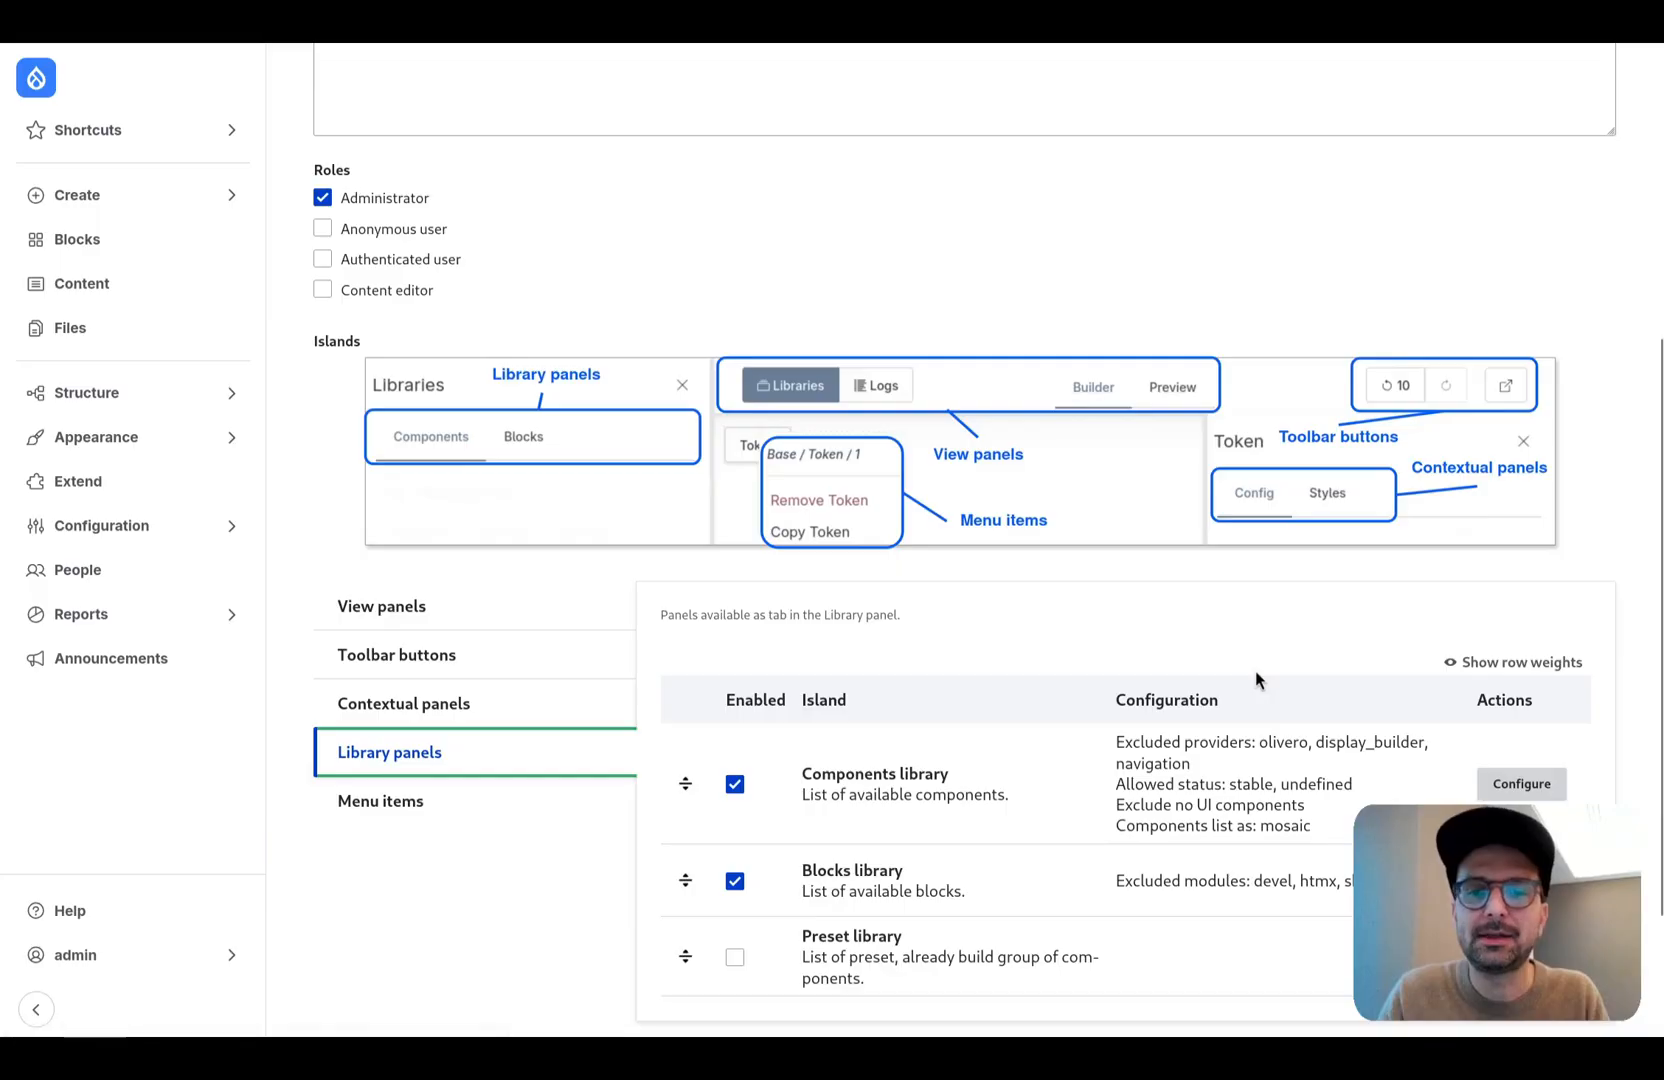
pyautogui.click(1500, 680)
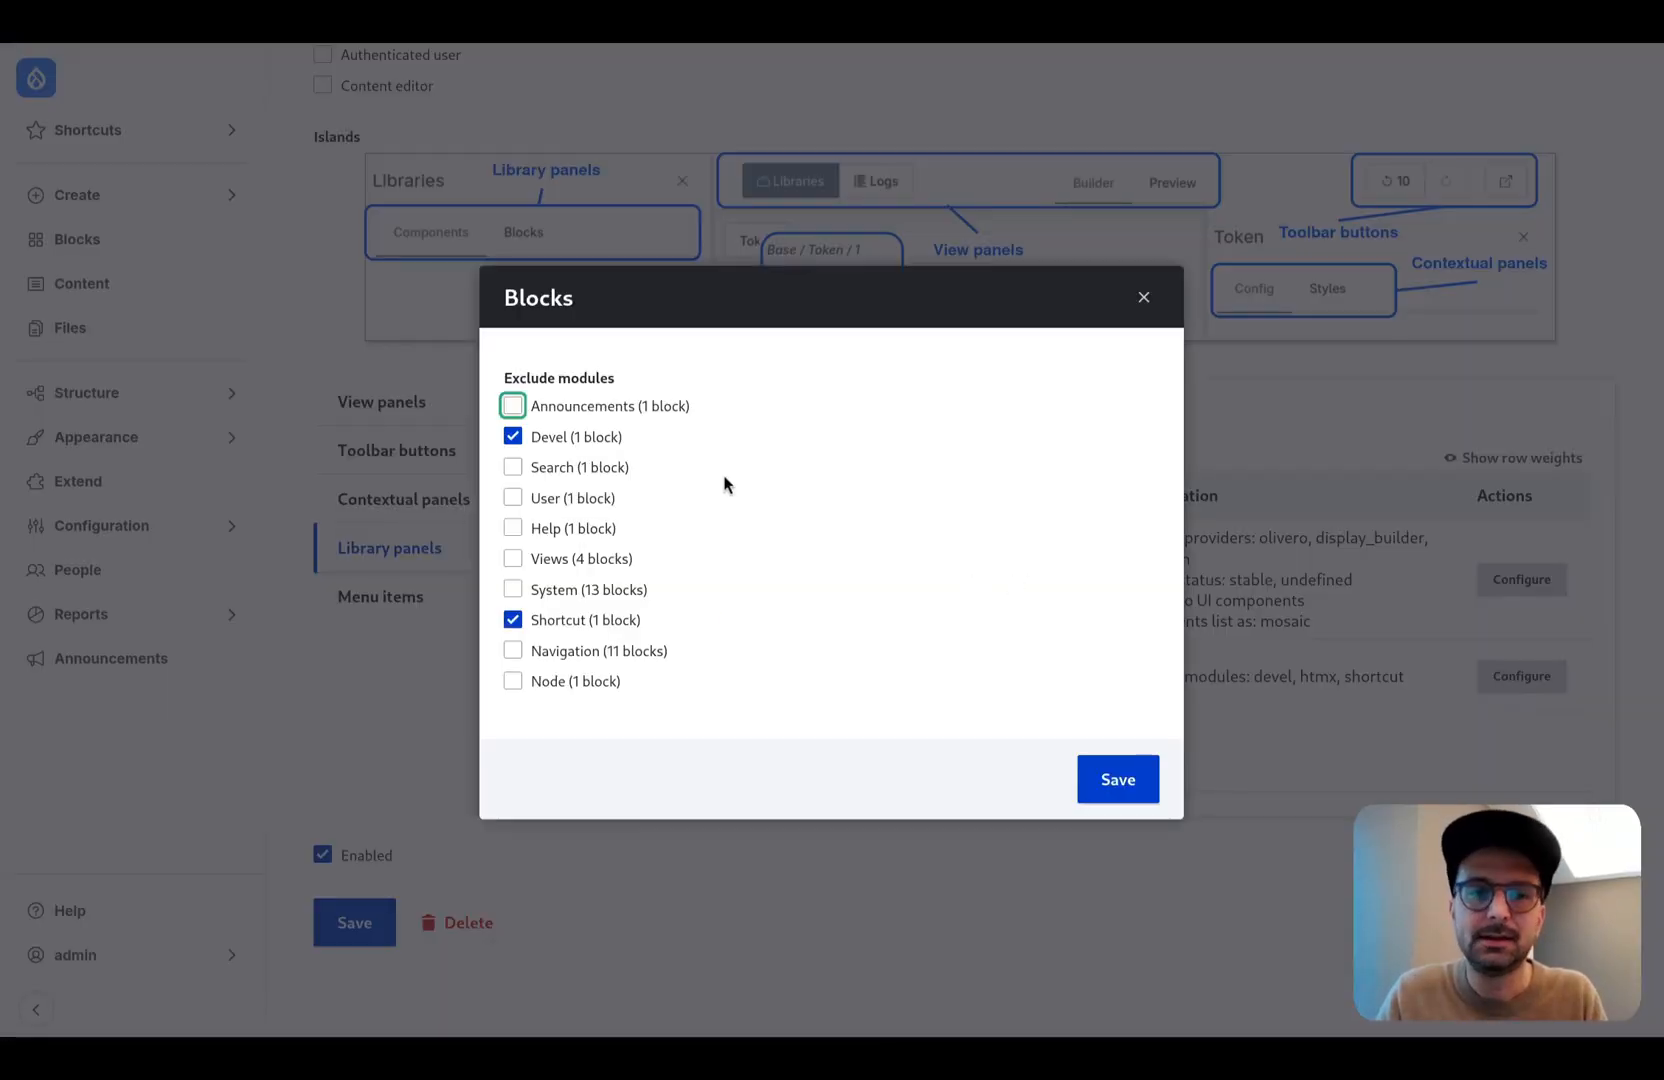
pyautogui.click(602, 408)
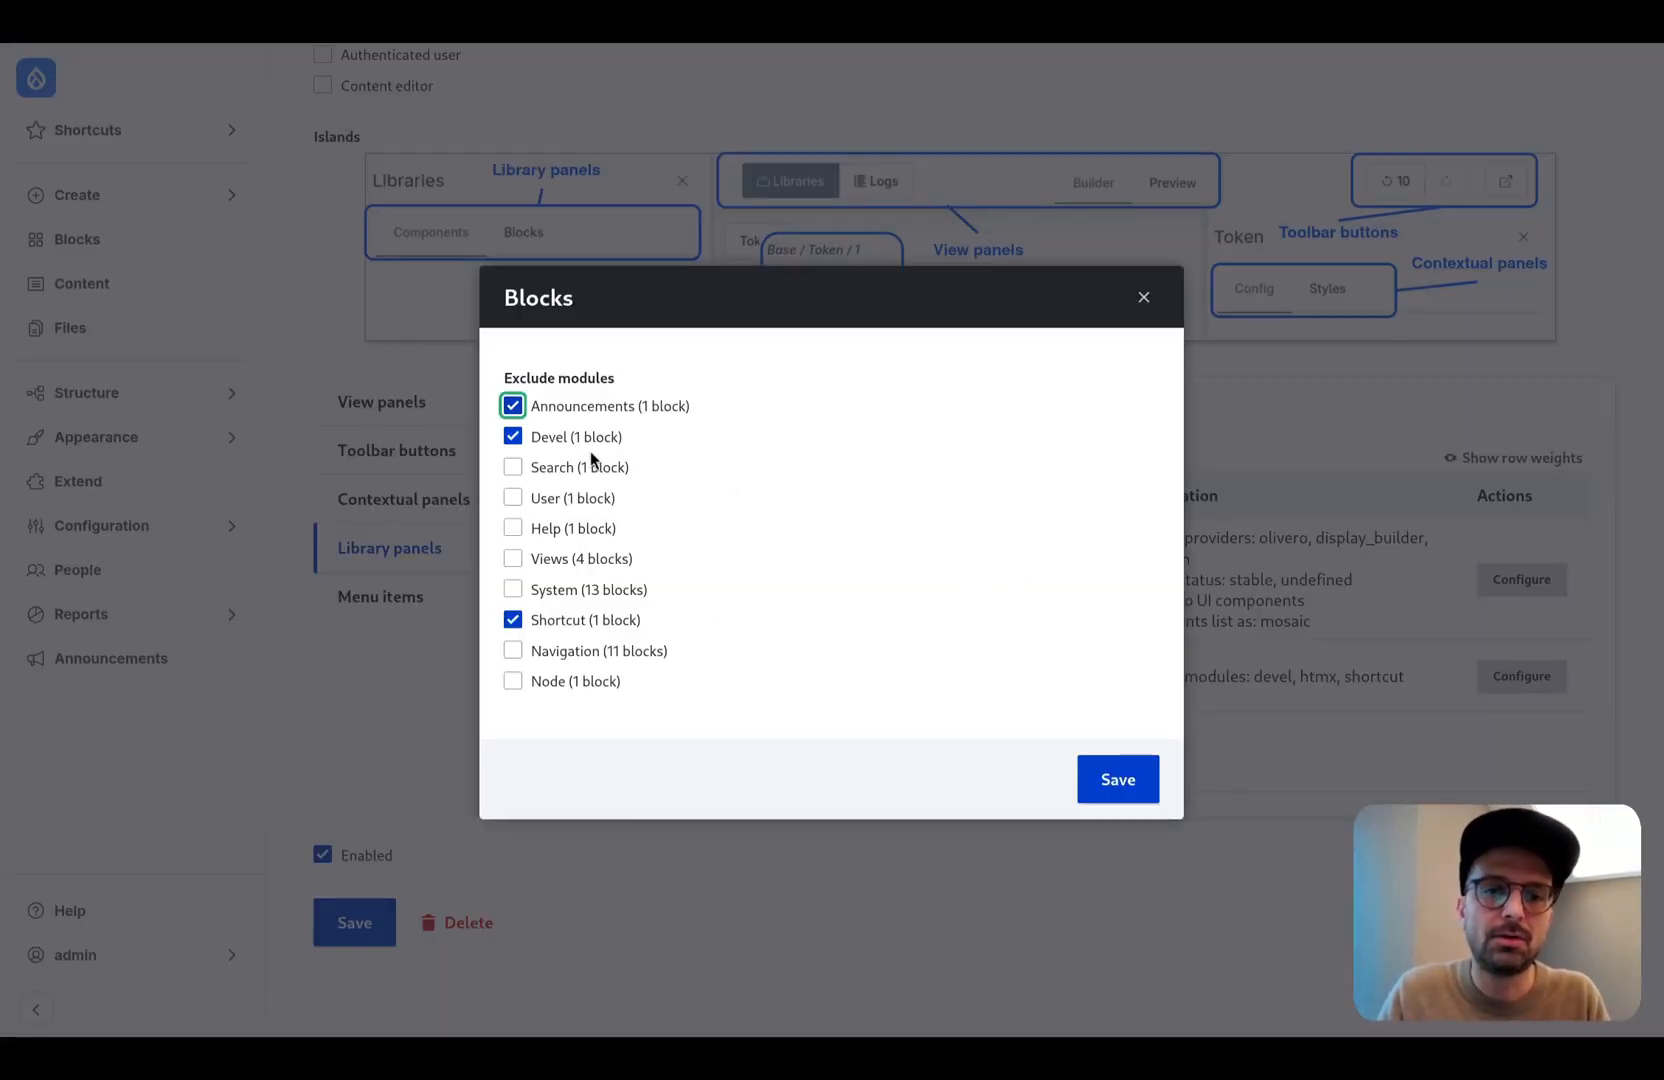
pyautogui.click(585, 467)
pyautogui.click(585, 498)
pyautogui.click(585, 528)
pyautogui.click(585, 651)
pyautogui.click(580, 681)
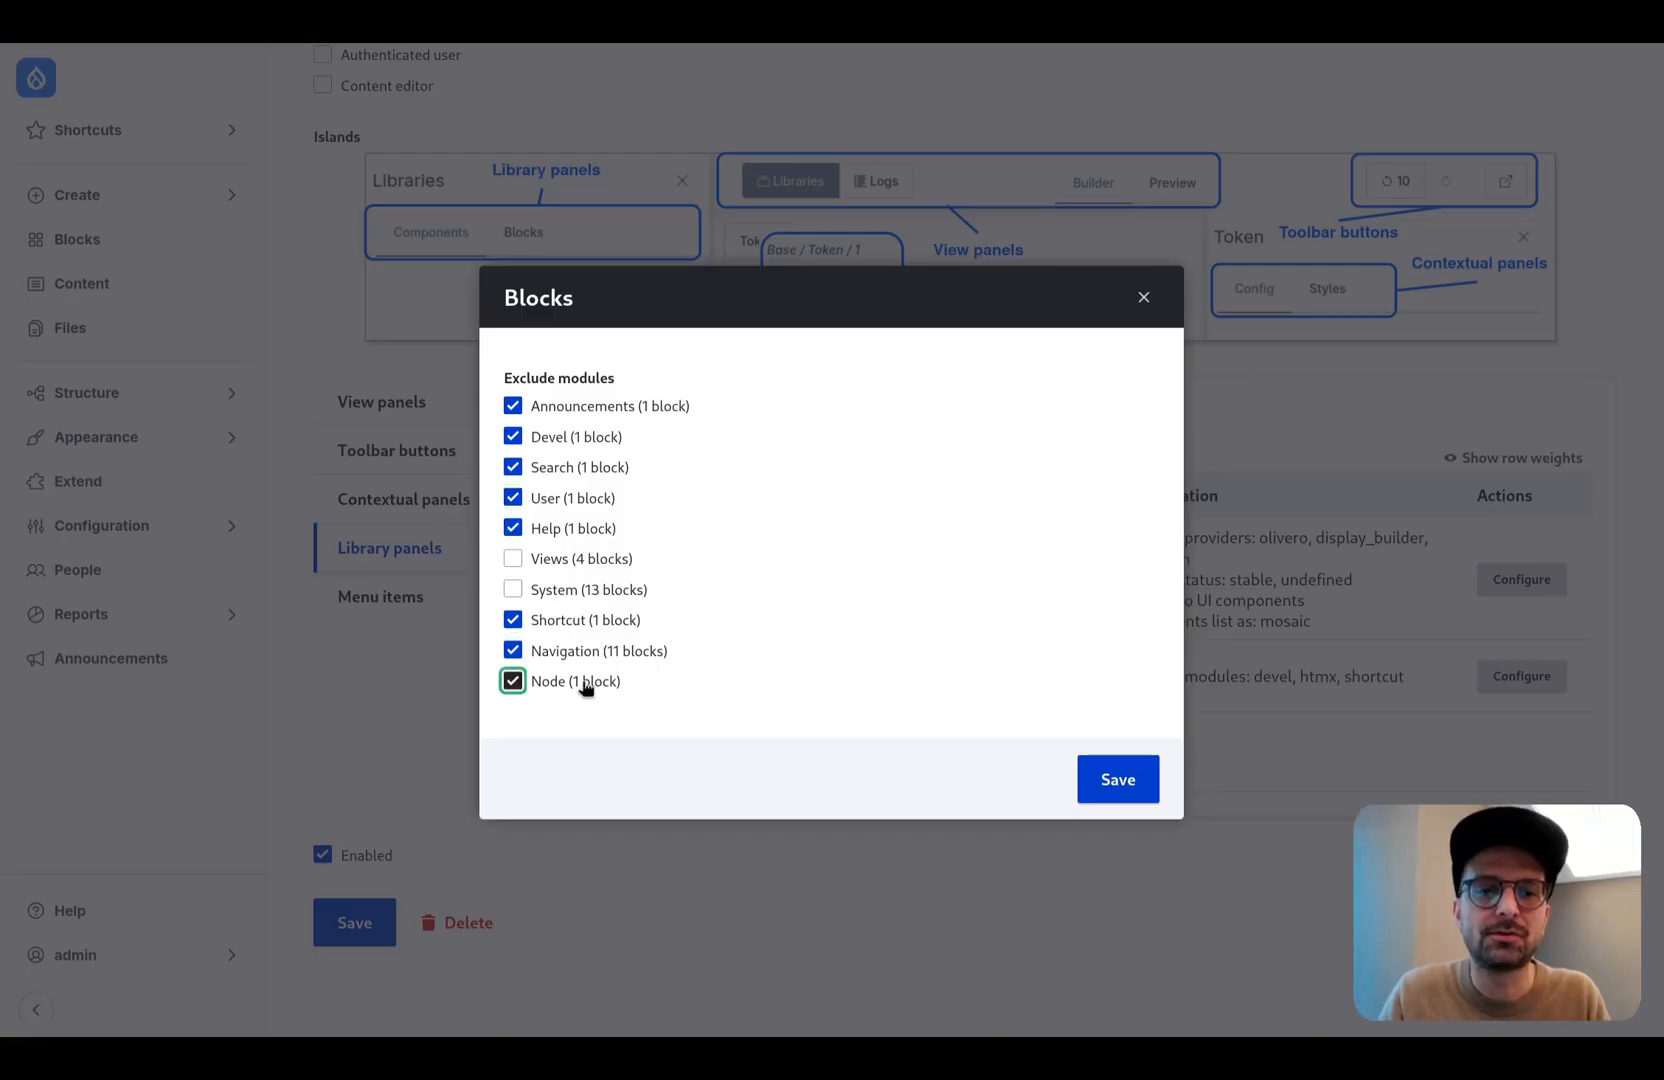
pyautogui.click(1118, 779)
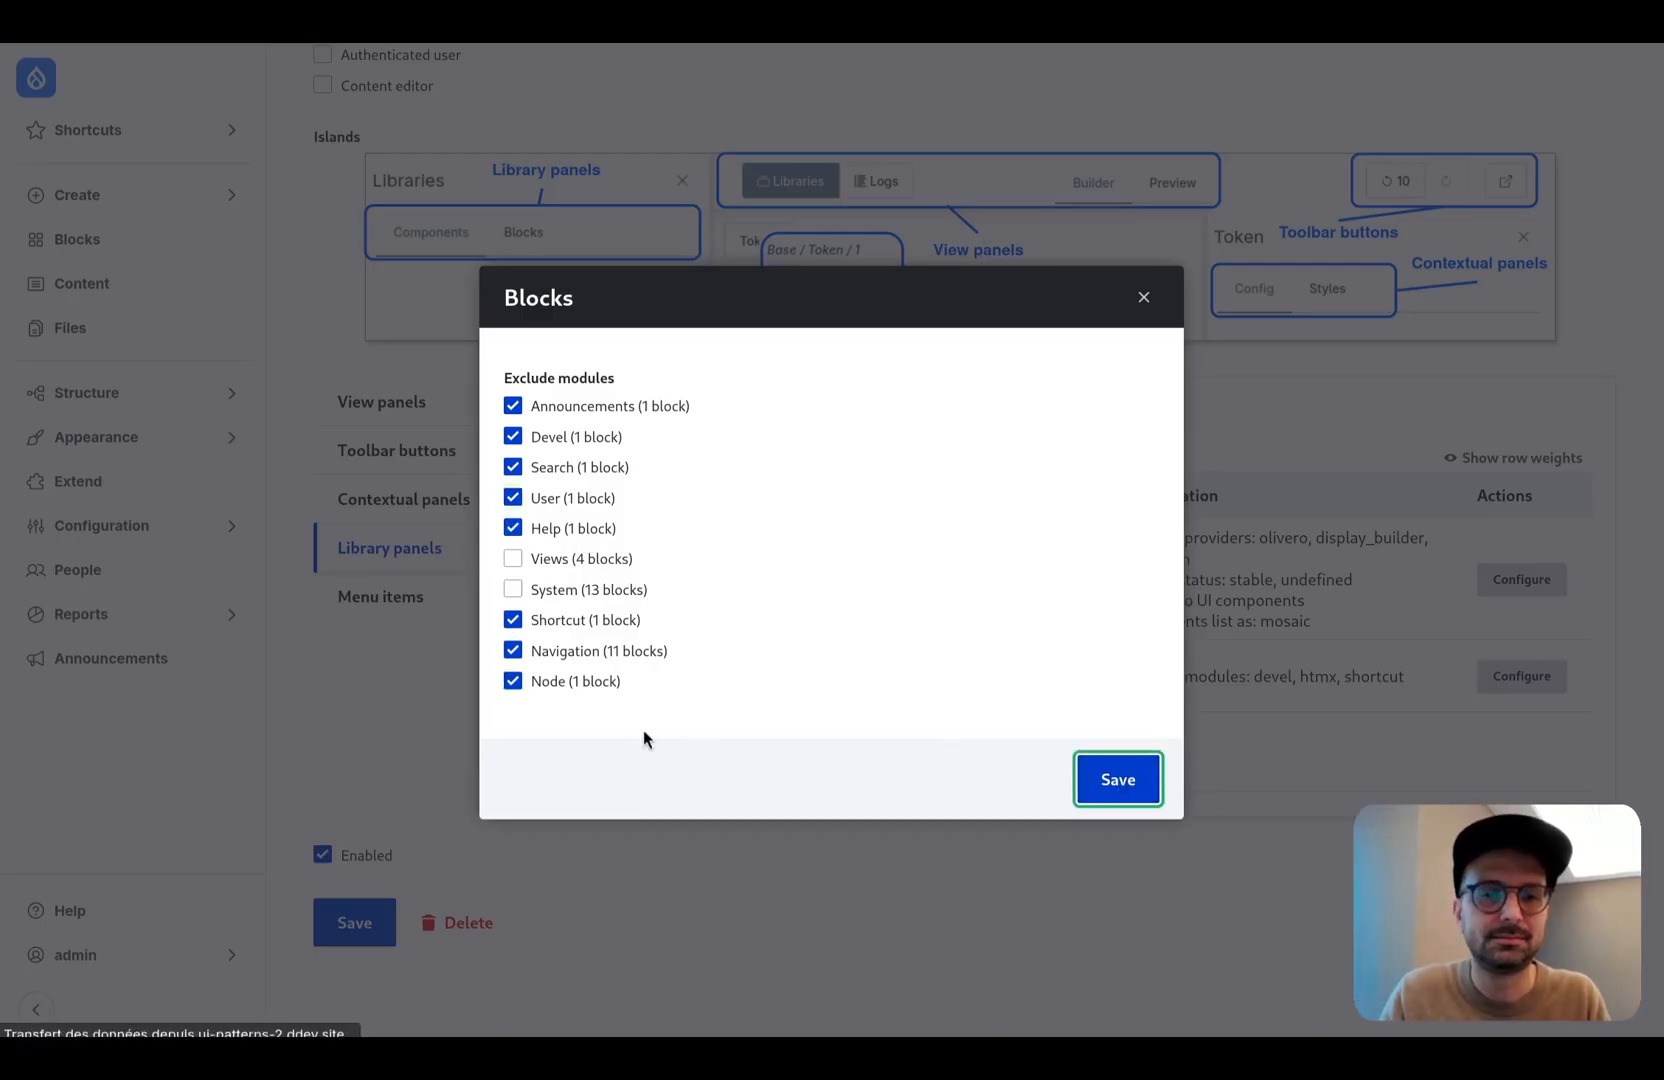
pyautogui.scroll(-10, 615, 754)
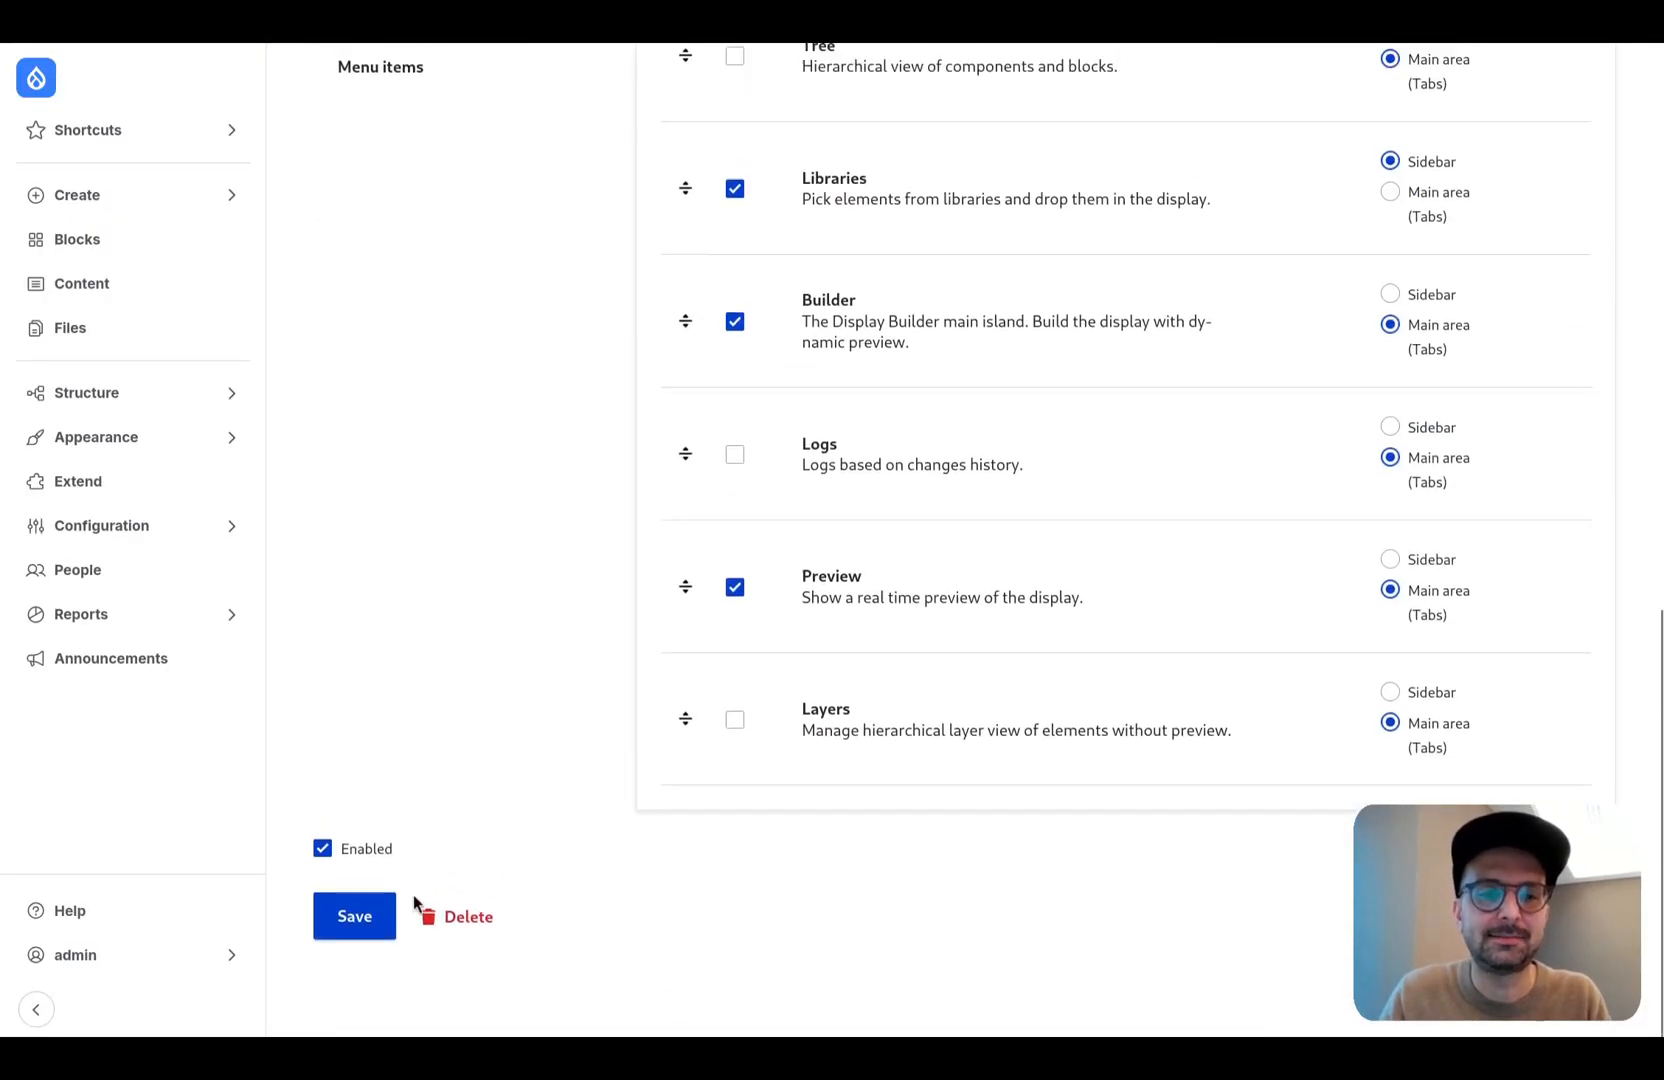
pyautogui.click(370, 918)
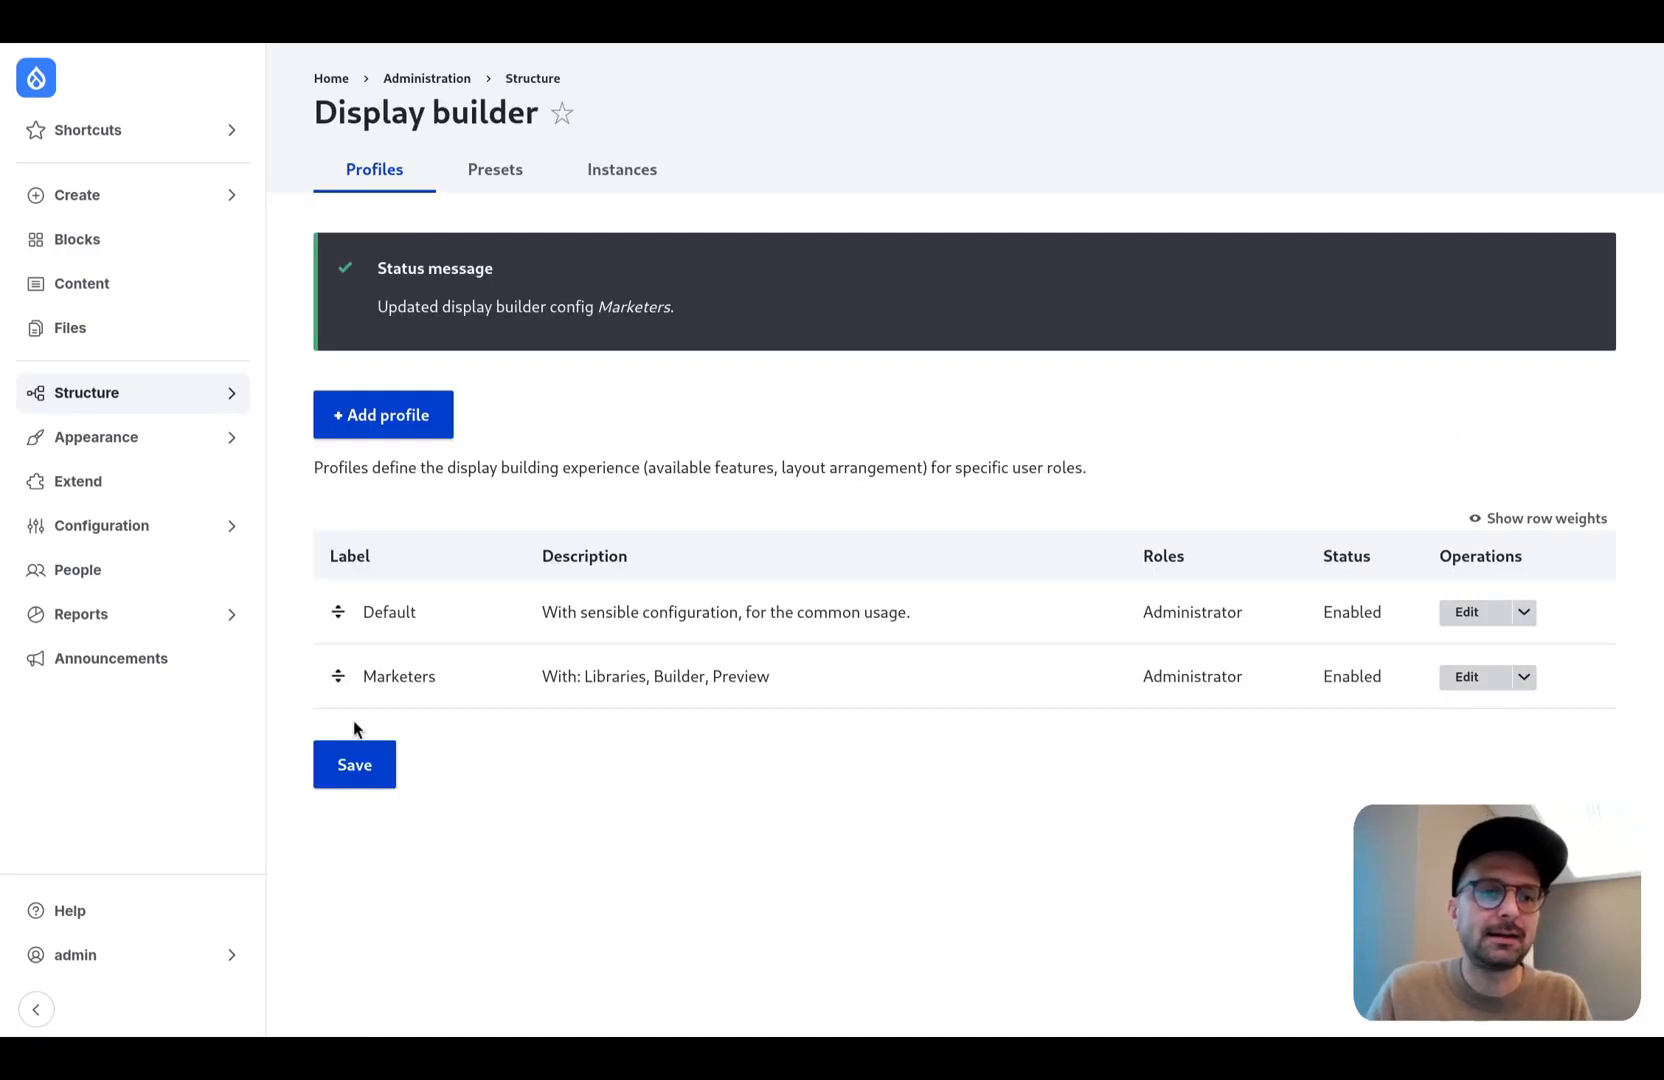
# - Assign the Marketers profile to the User profiles page layout and save the layout
pyautogui.click(203, 395)
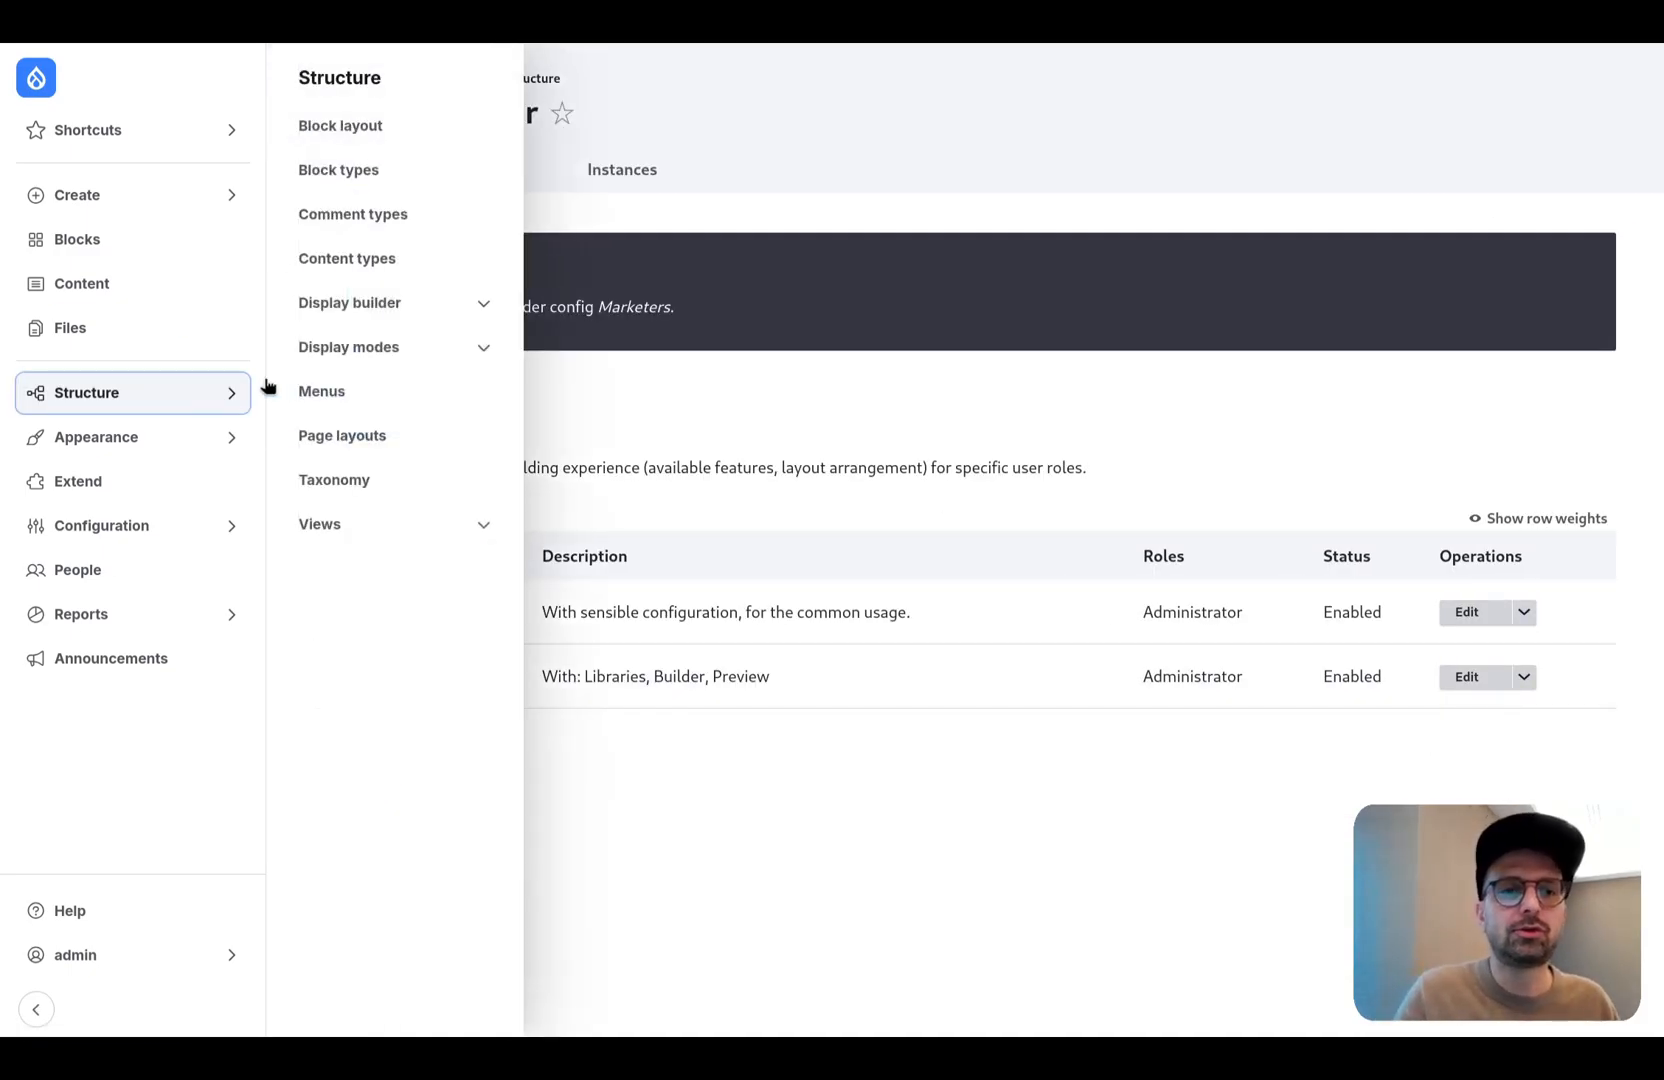
pyautogui.click(383, 435)
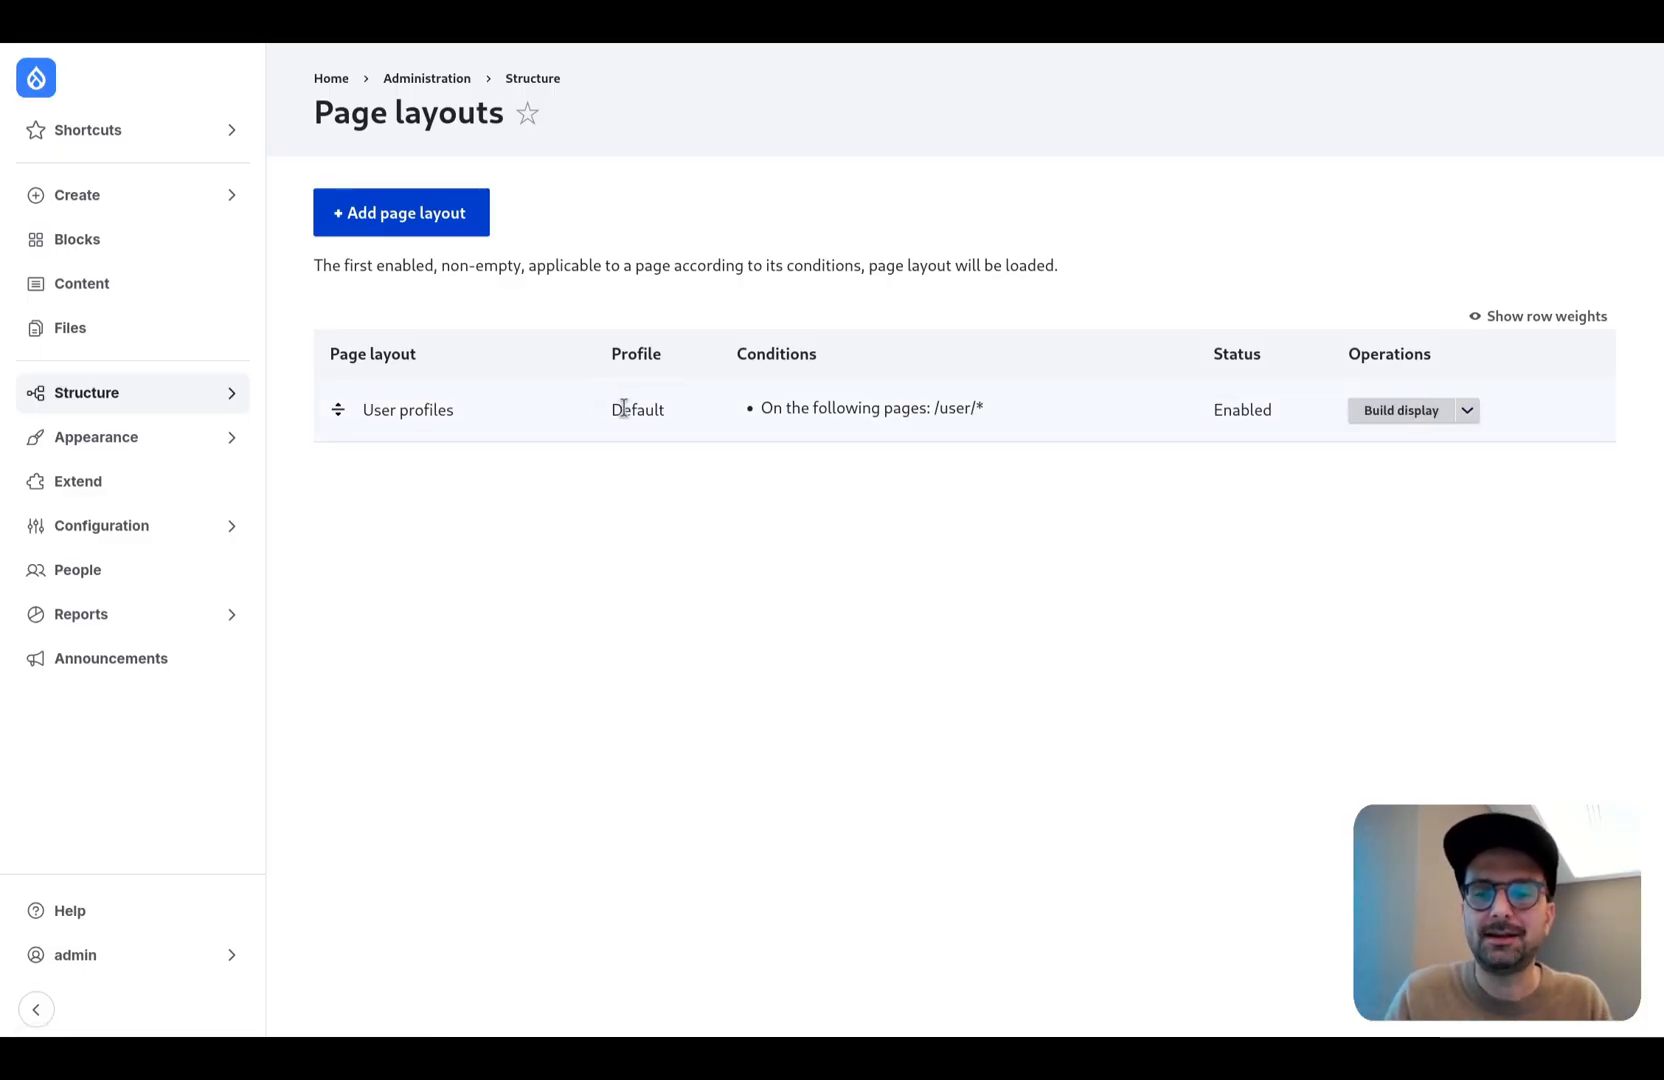
pyautogui.click(1467, 410)
pyautogui.click(1423, 436)
pyautogui.click(392, 322)
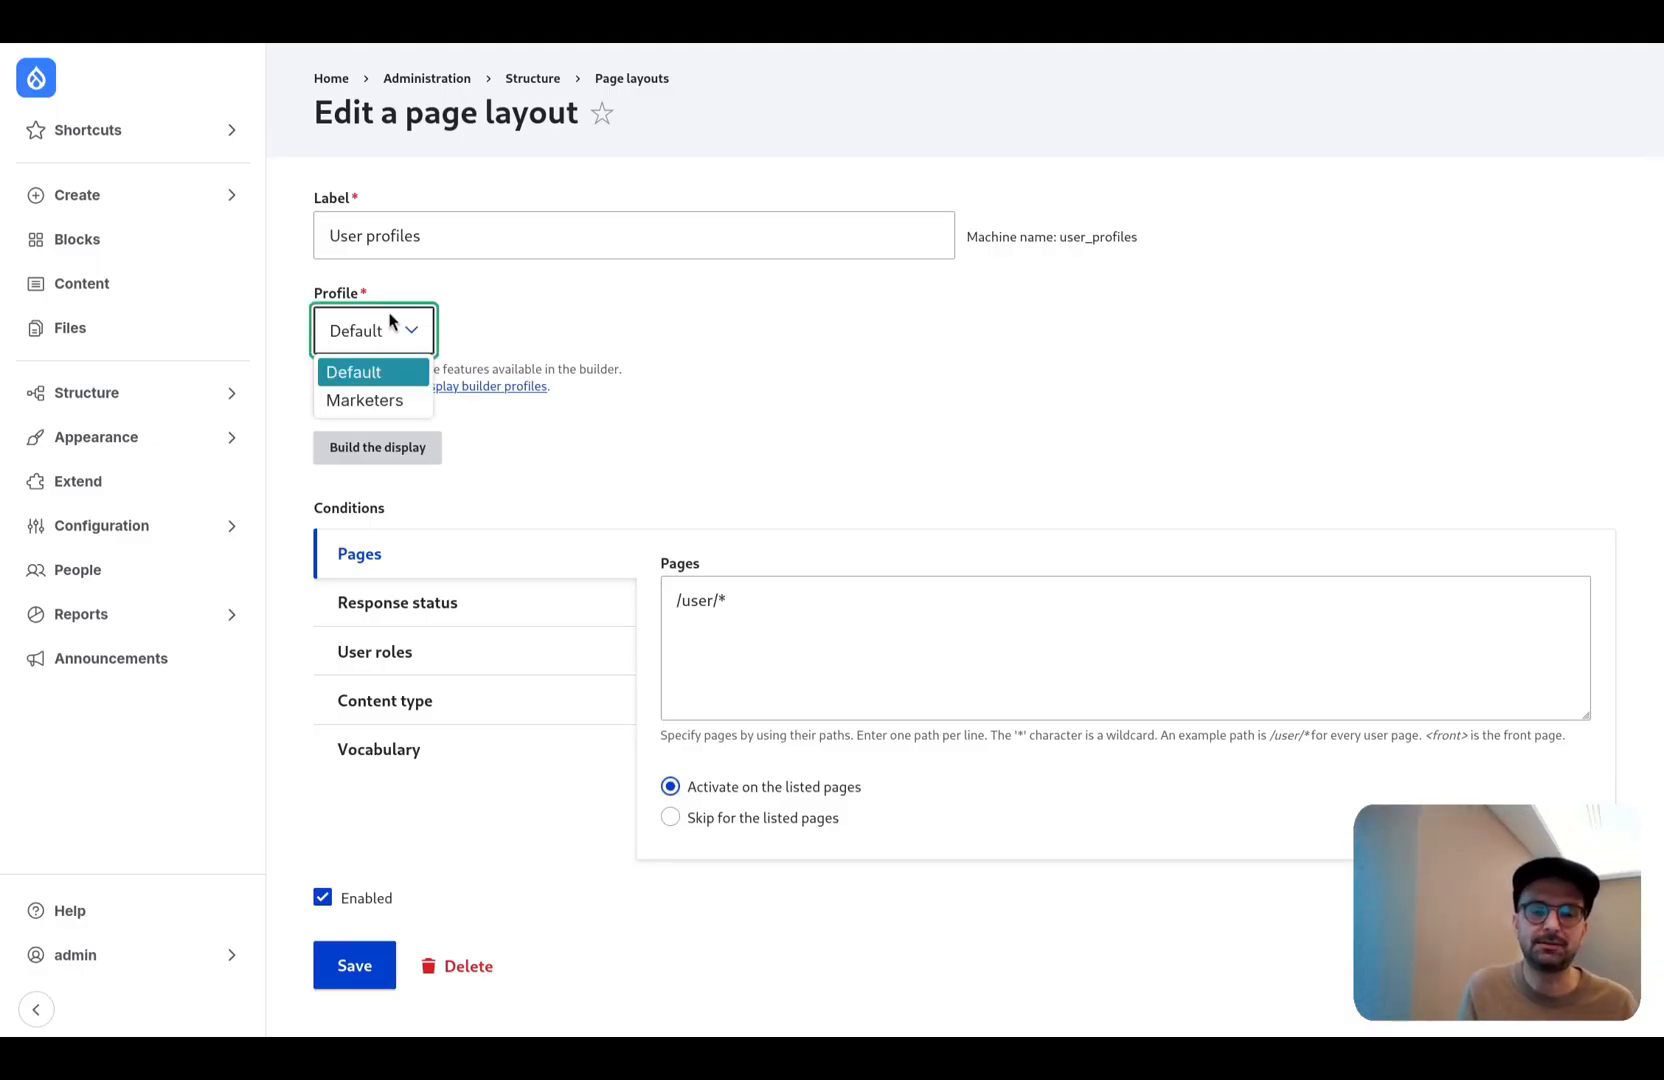
pyautogui.click(370, 400)
pyautogui.scroll(-1, 538, 573)
pyautogui.click(353, 938)
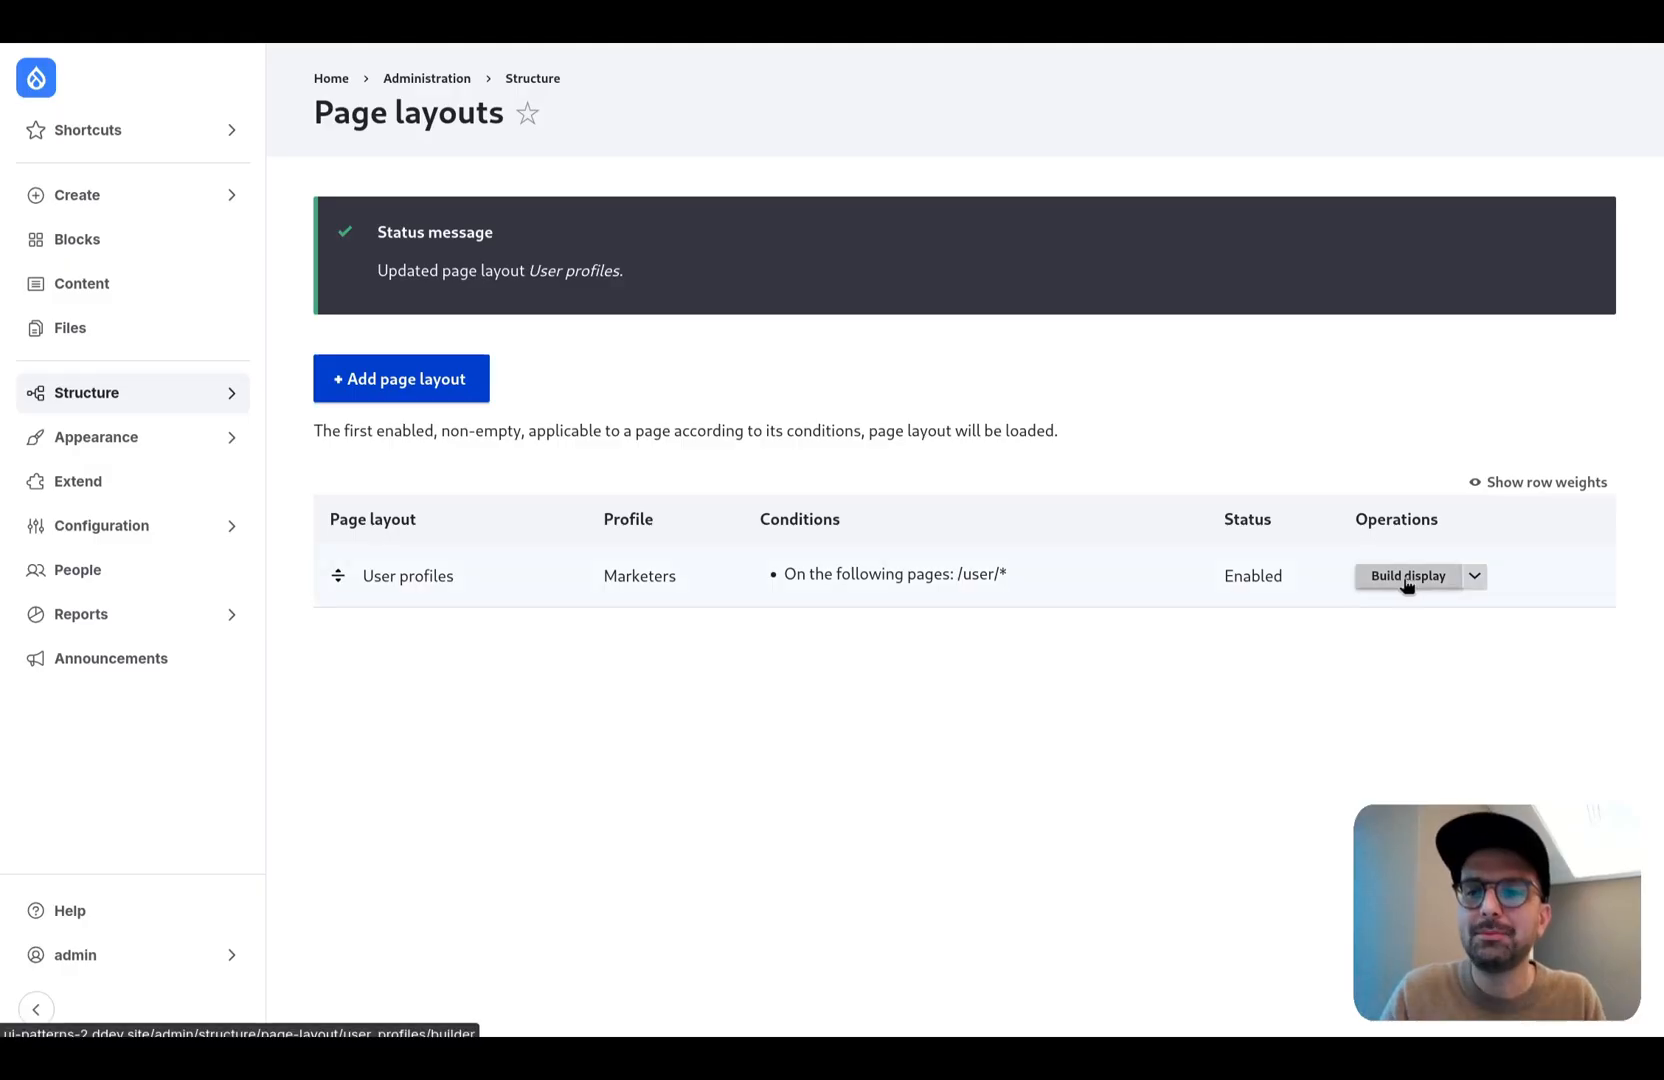
# - Open the User profiles layout in the builder with the admin navigation collapsed, and check its Preview and Builder views
pyautogui.click(1406, 577)
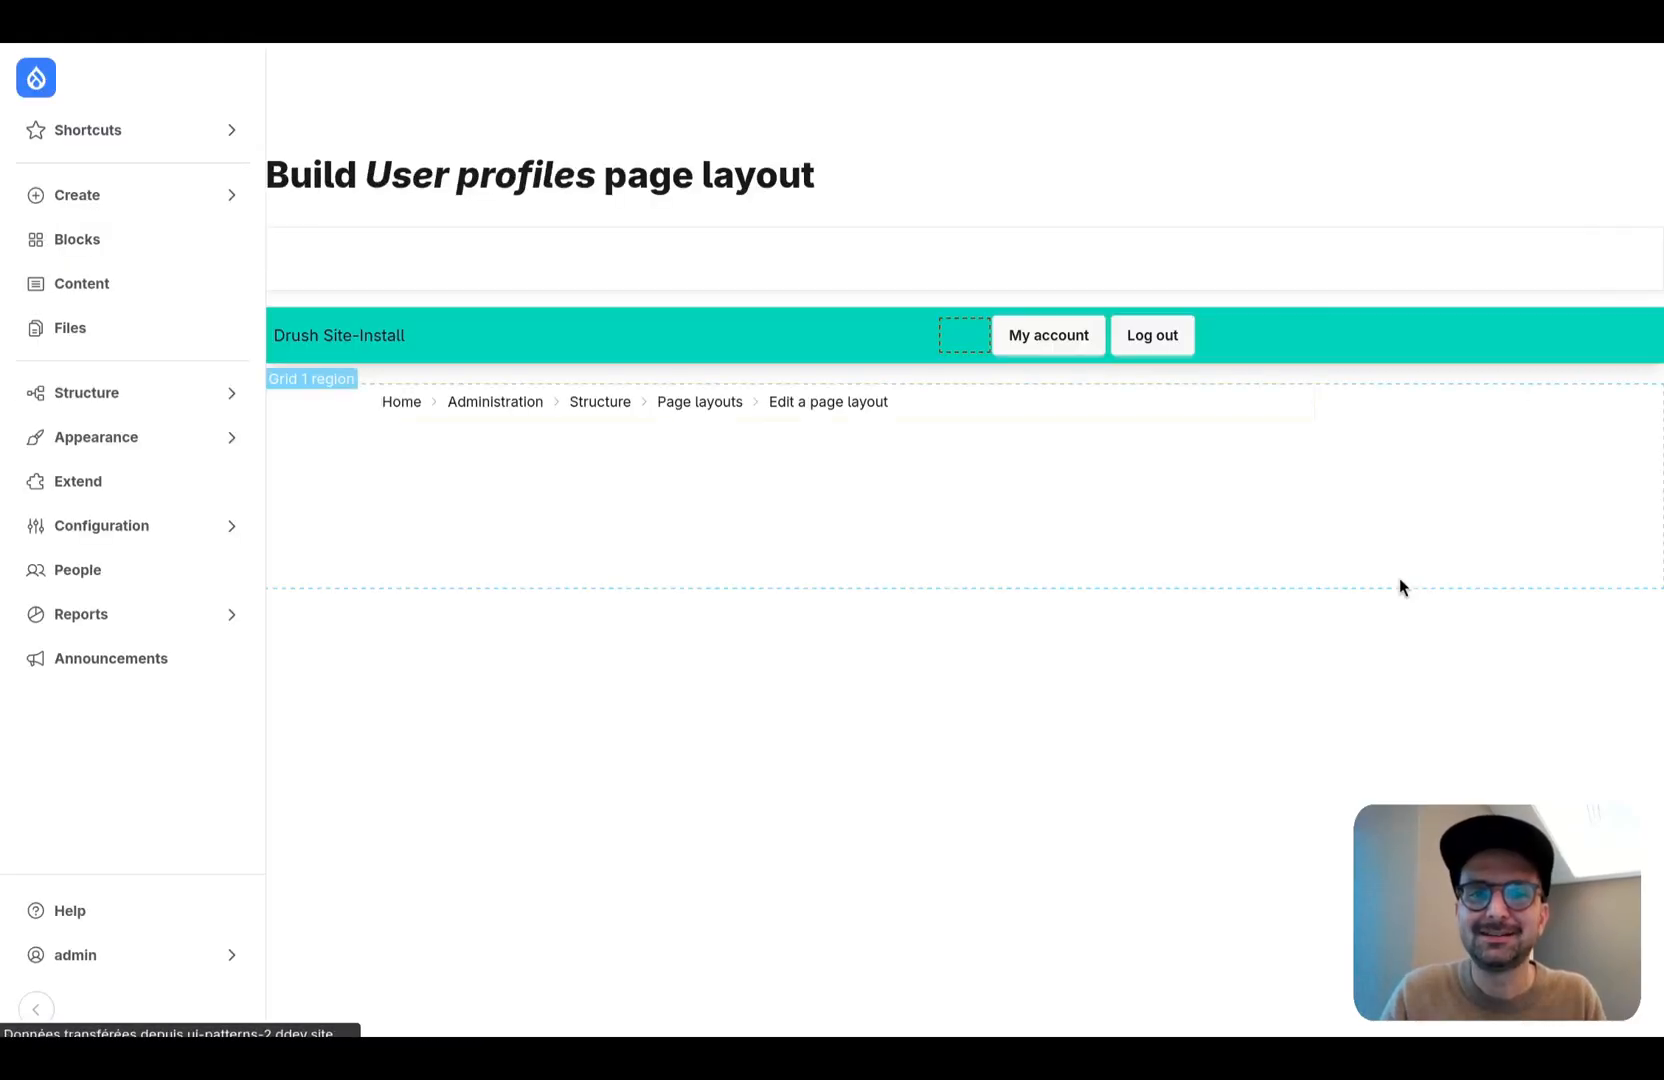
pyautogui.click(36, 1009)
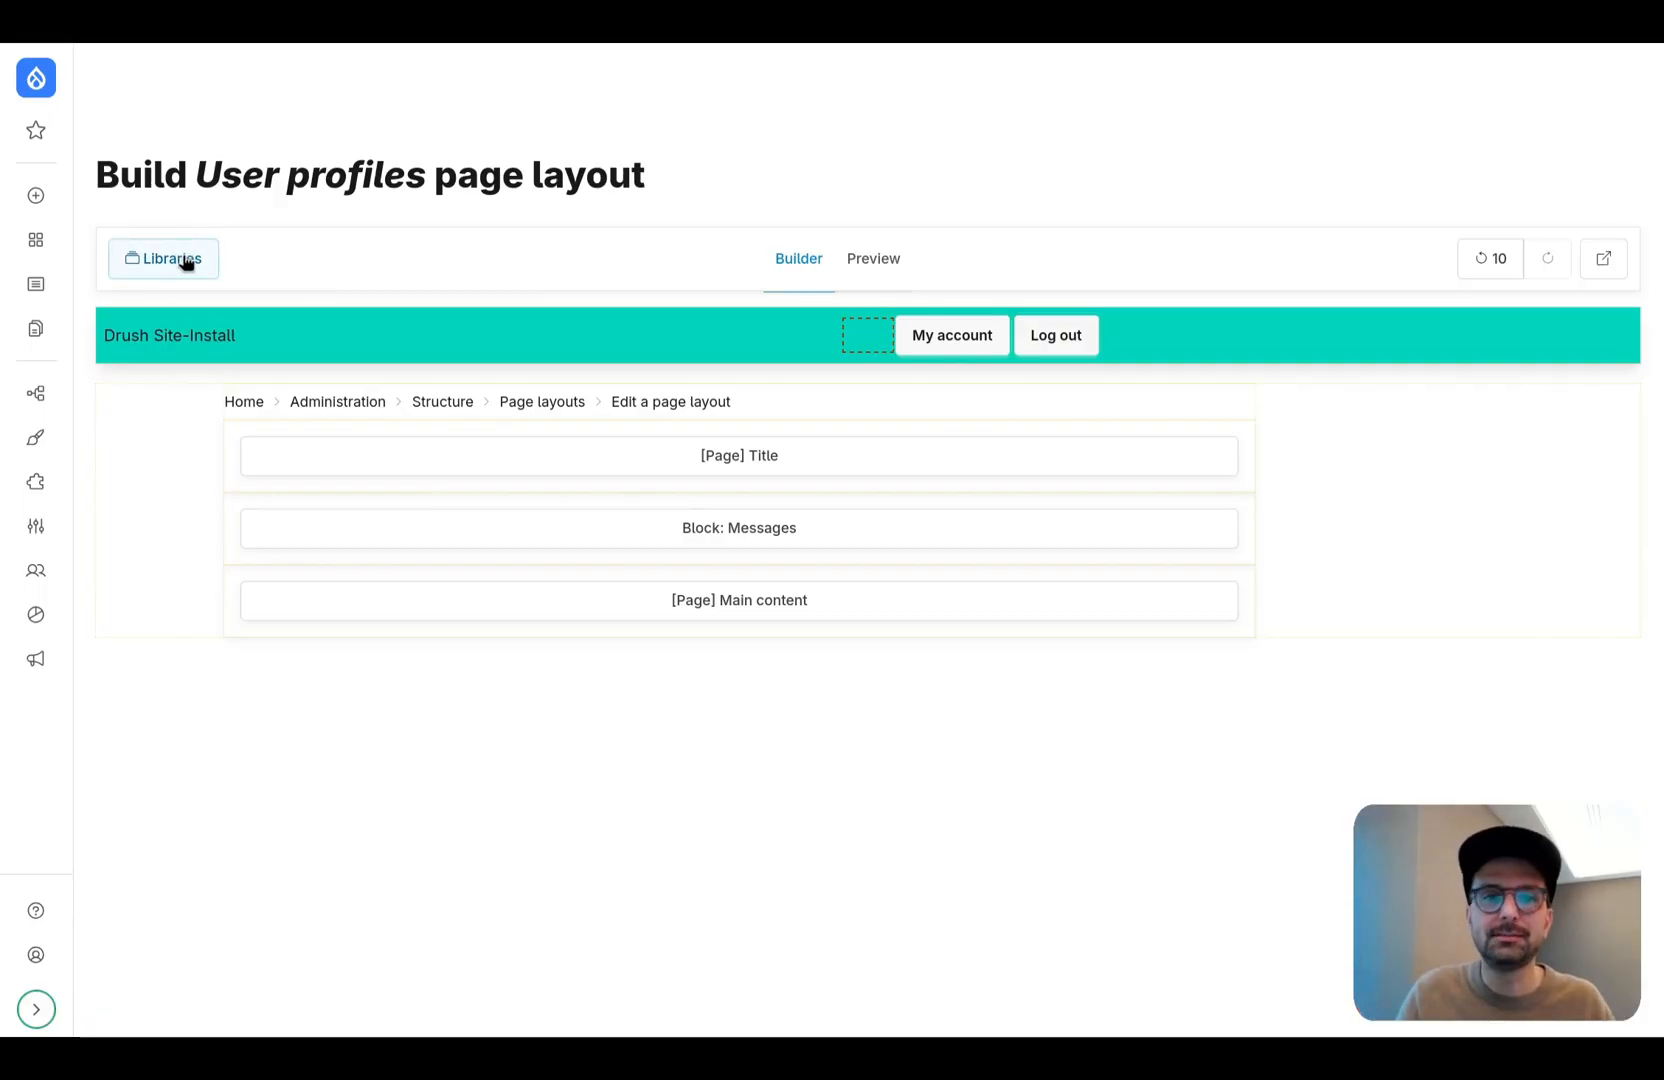
pyautogui.click(852, 264)
pyautogui.click(799, 266)
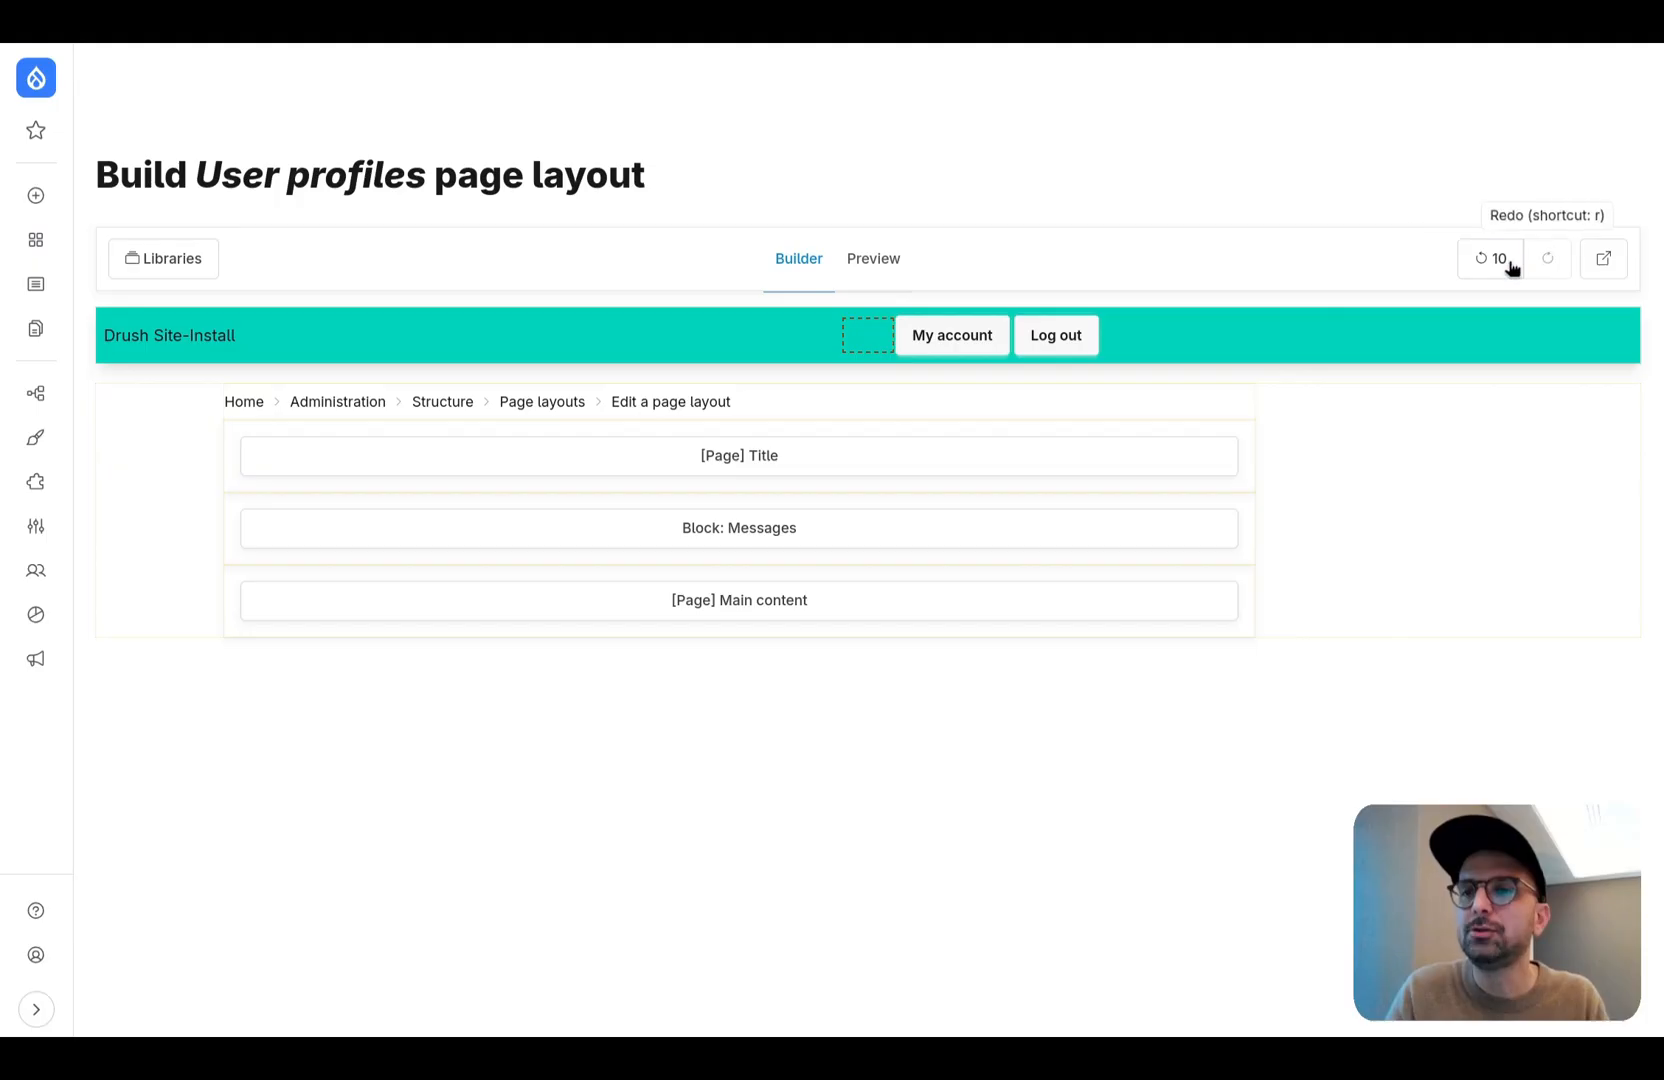
# - Examine the components and blocks offered in the builder's Libraries panel under the Marketers profile
pyautogui.click(183, 256)
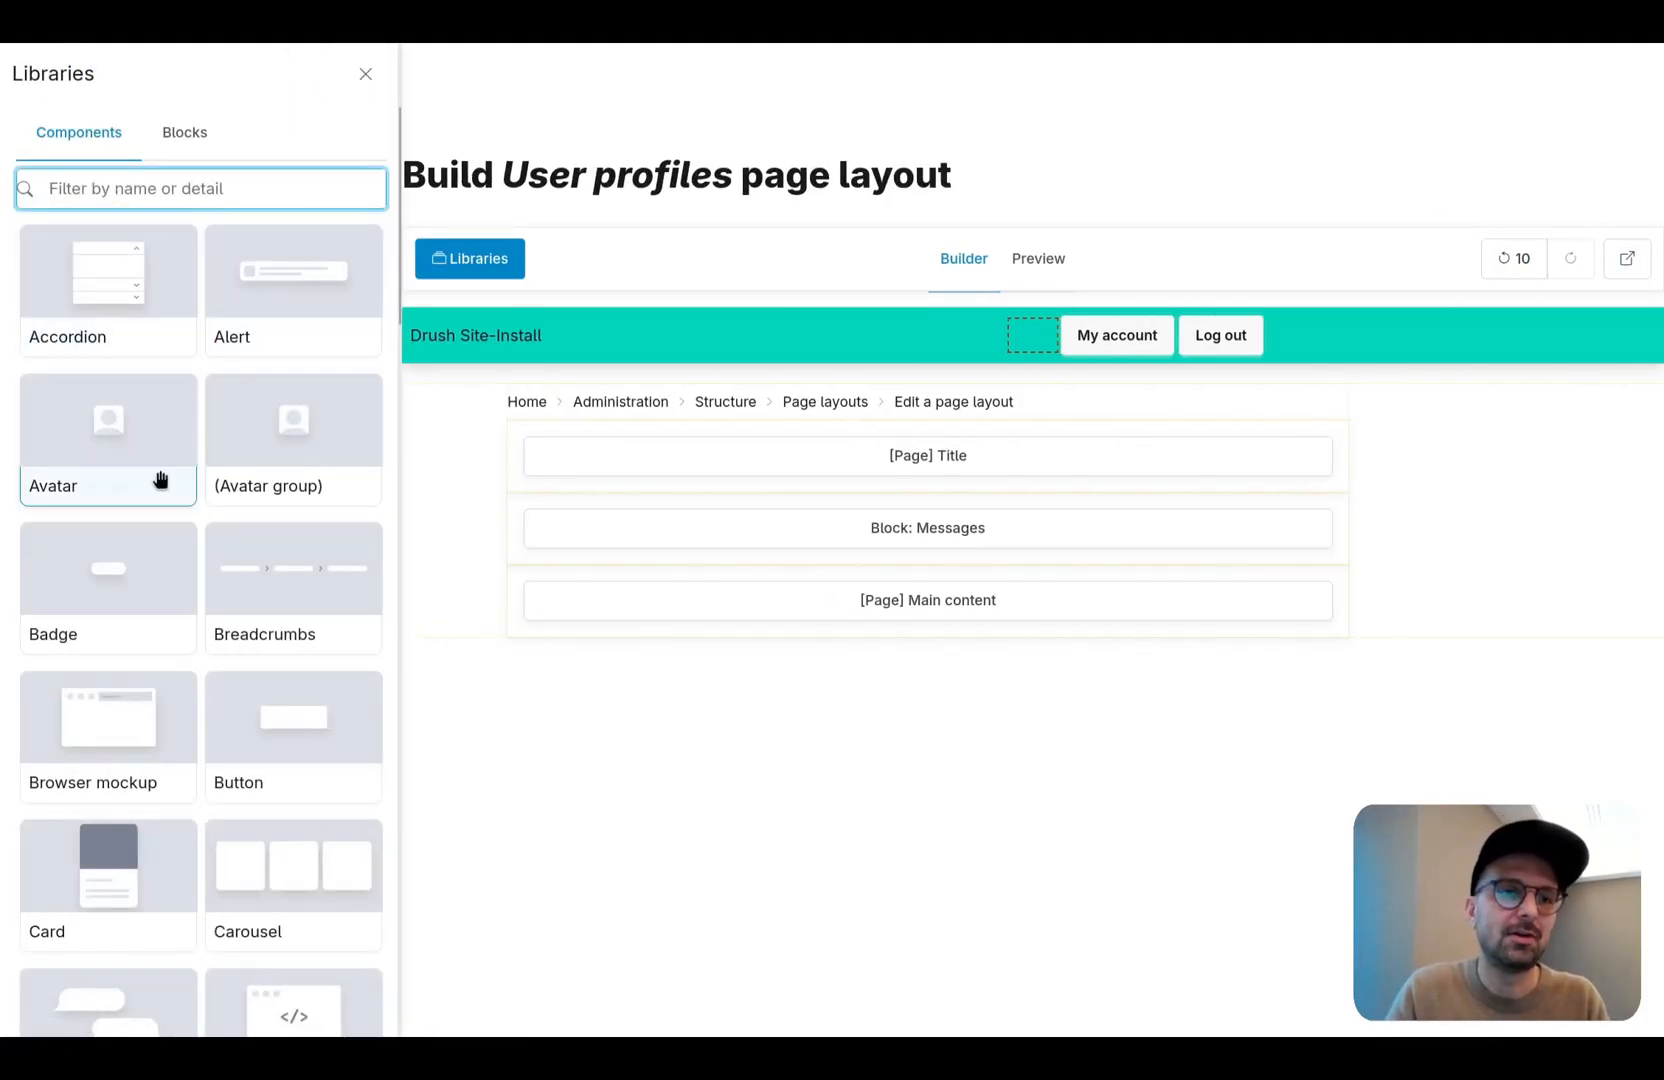
pyautogui.scroll(-2, 160, 480)
pyautogui.scroll(2, 160, 480)
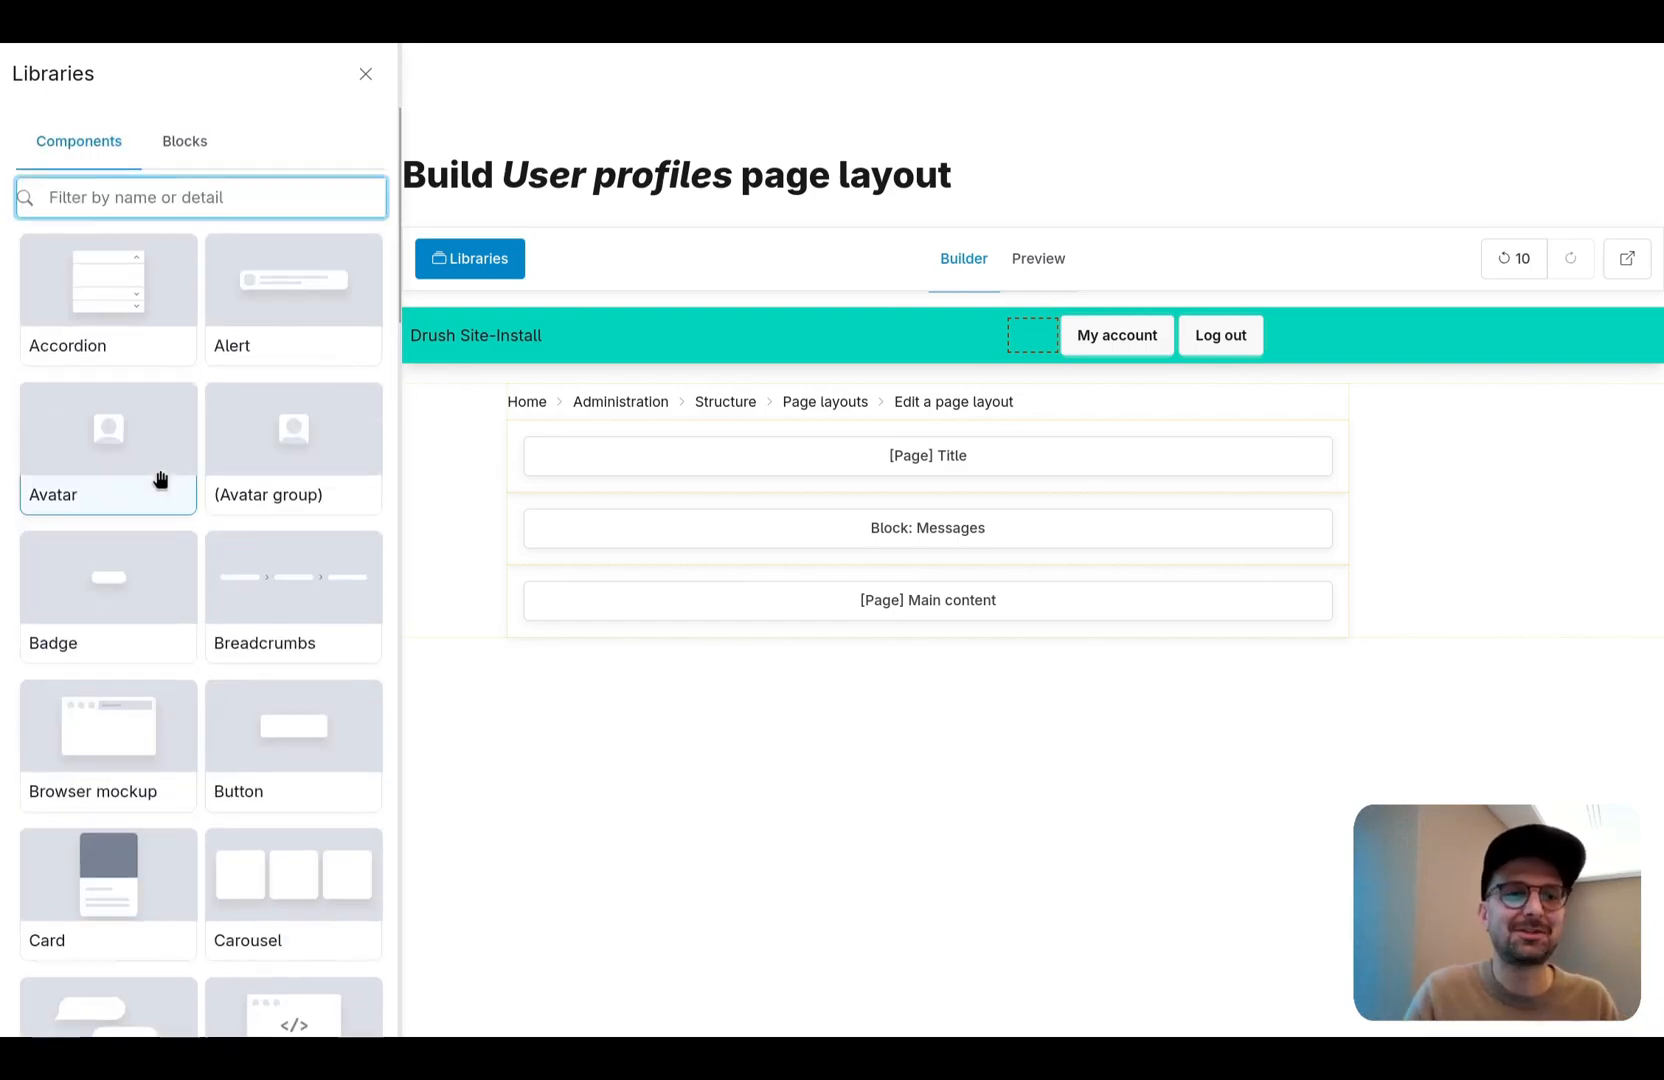
pyautogui.click(185, 134)
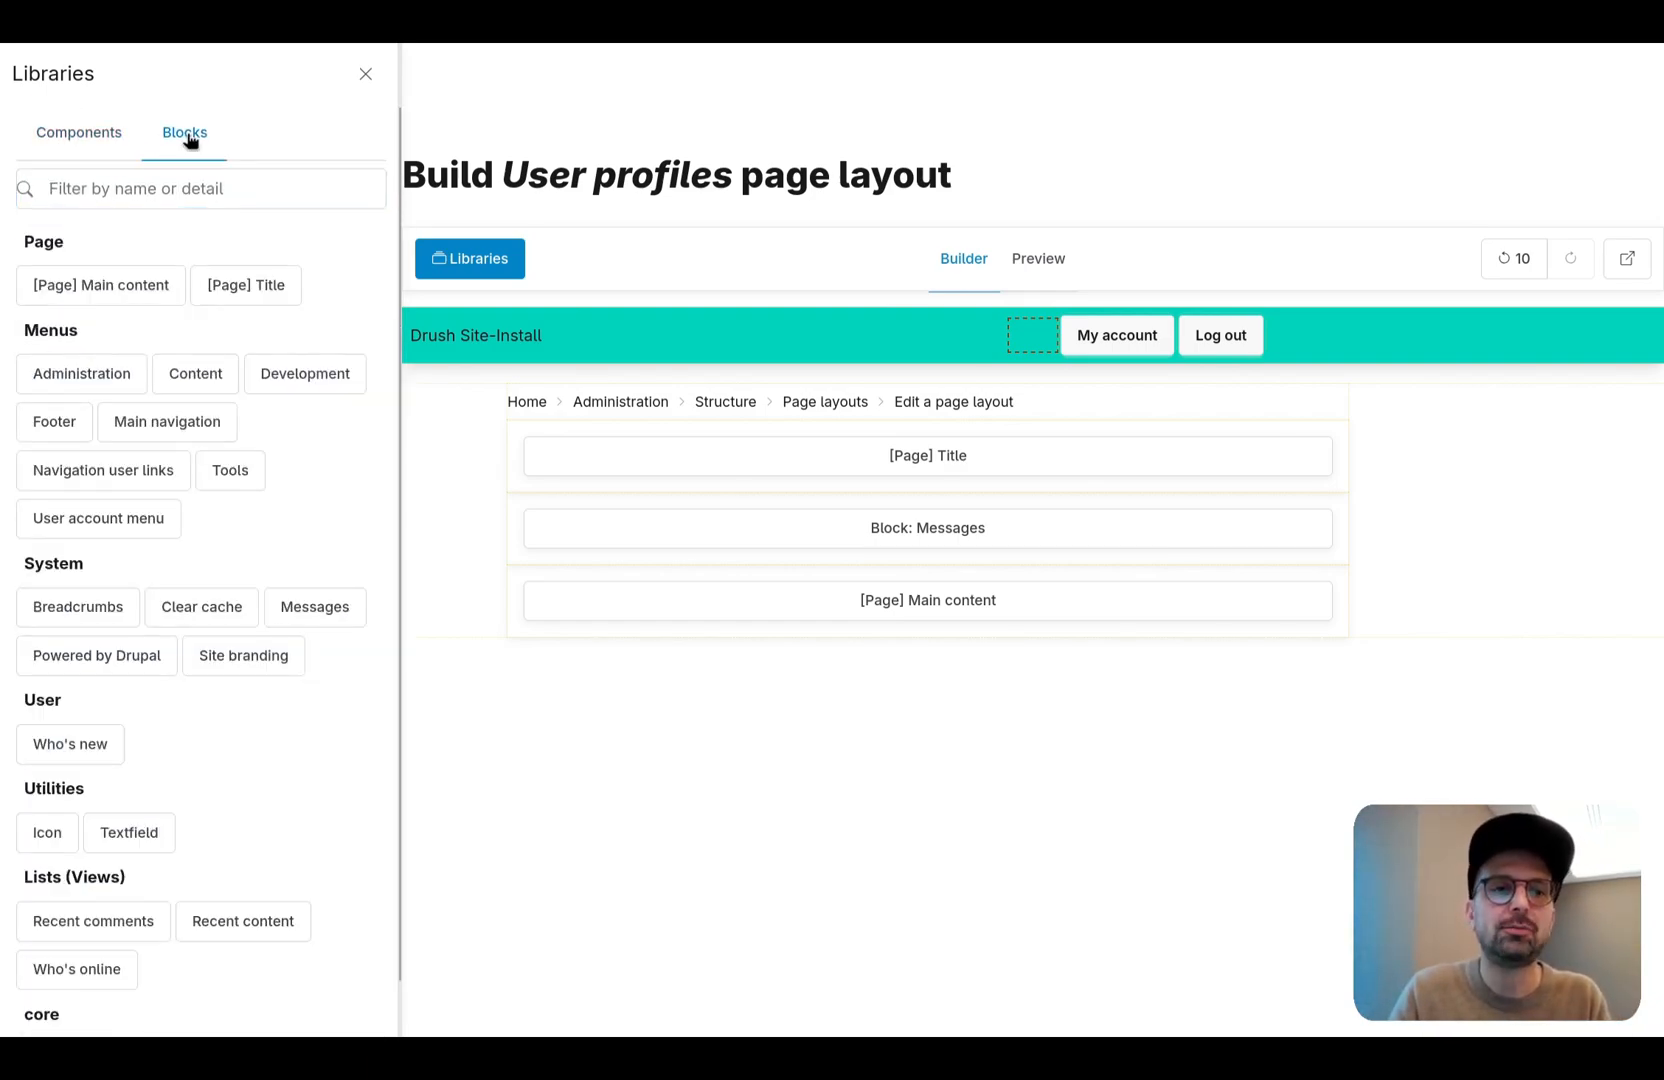
# - Close the Libraries panel, return to the User profiles layout's settings and check which profiles can be selected
pyautogui.click(366, 74)
pyautogui.rightClick(714, 456)
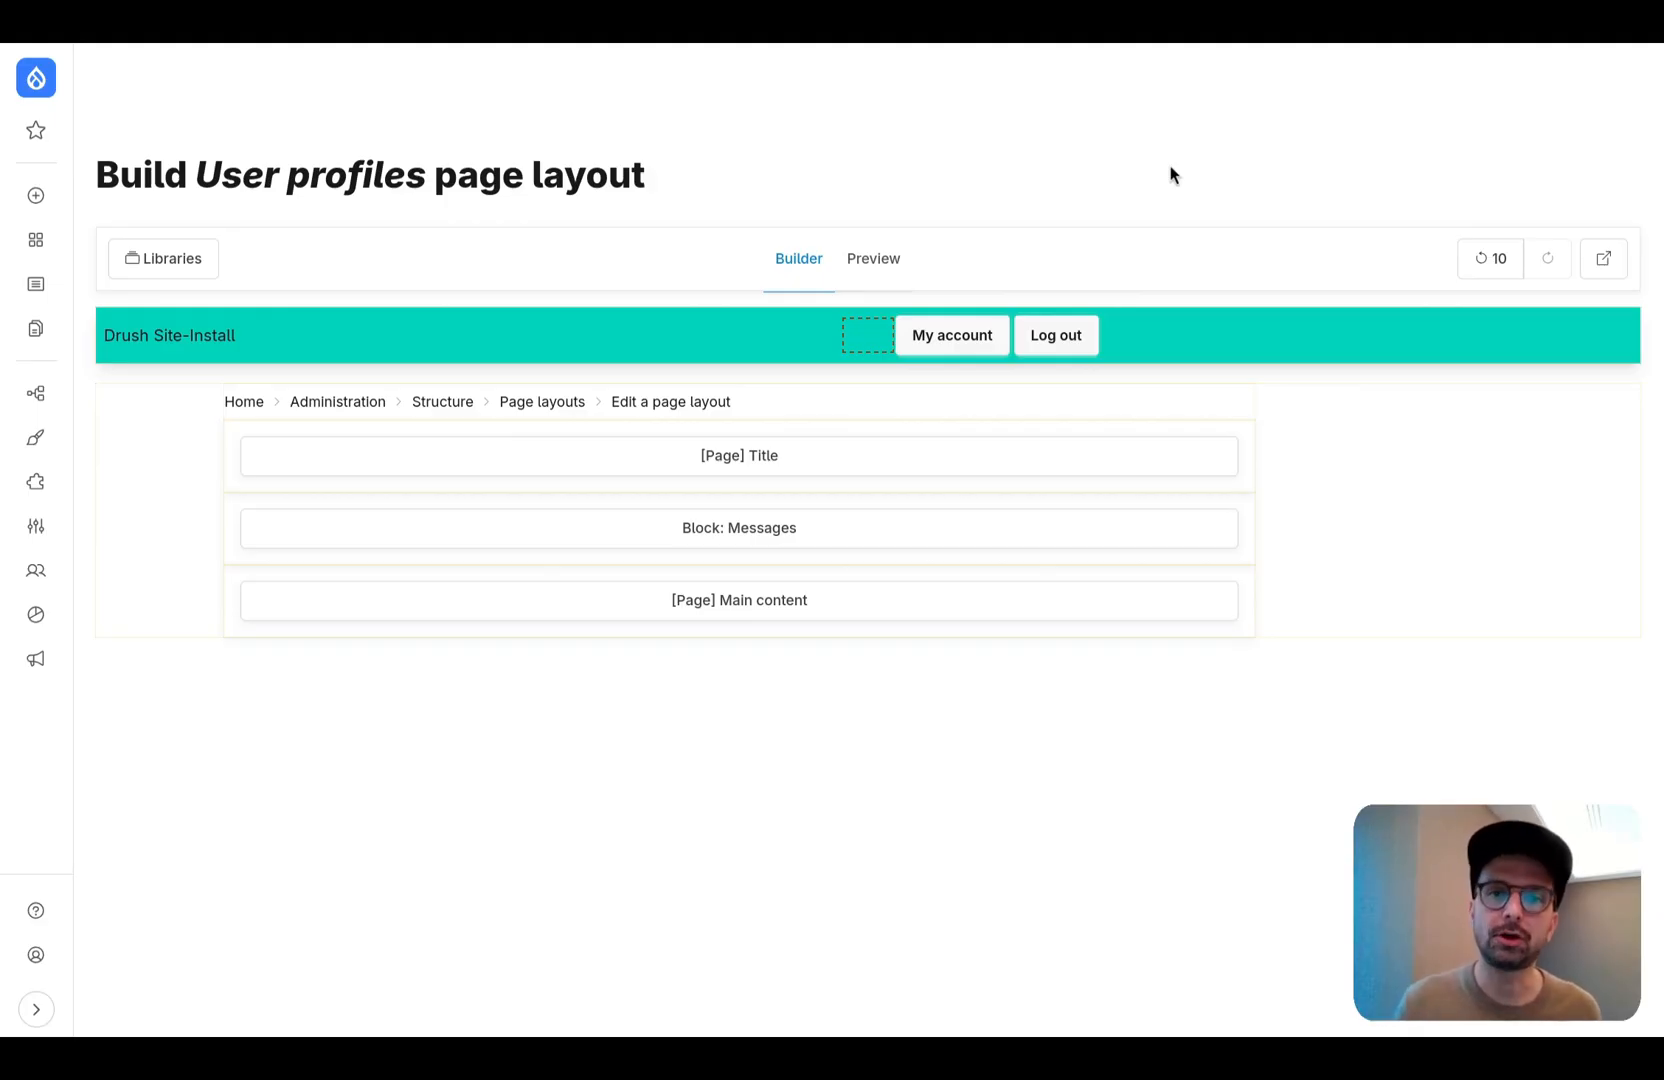
pyautogui.click(1601, 258)
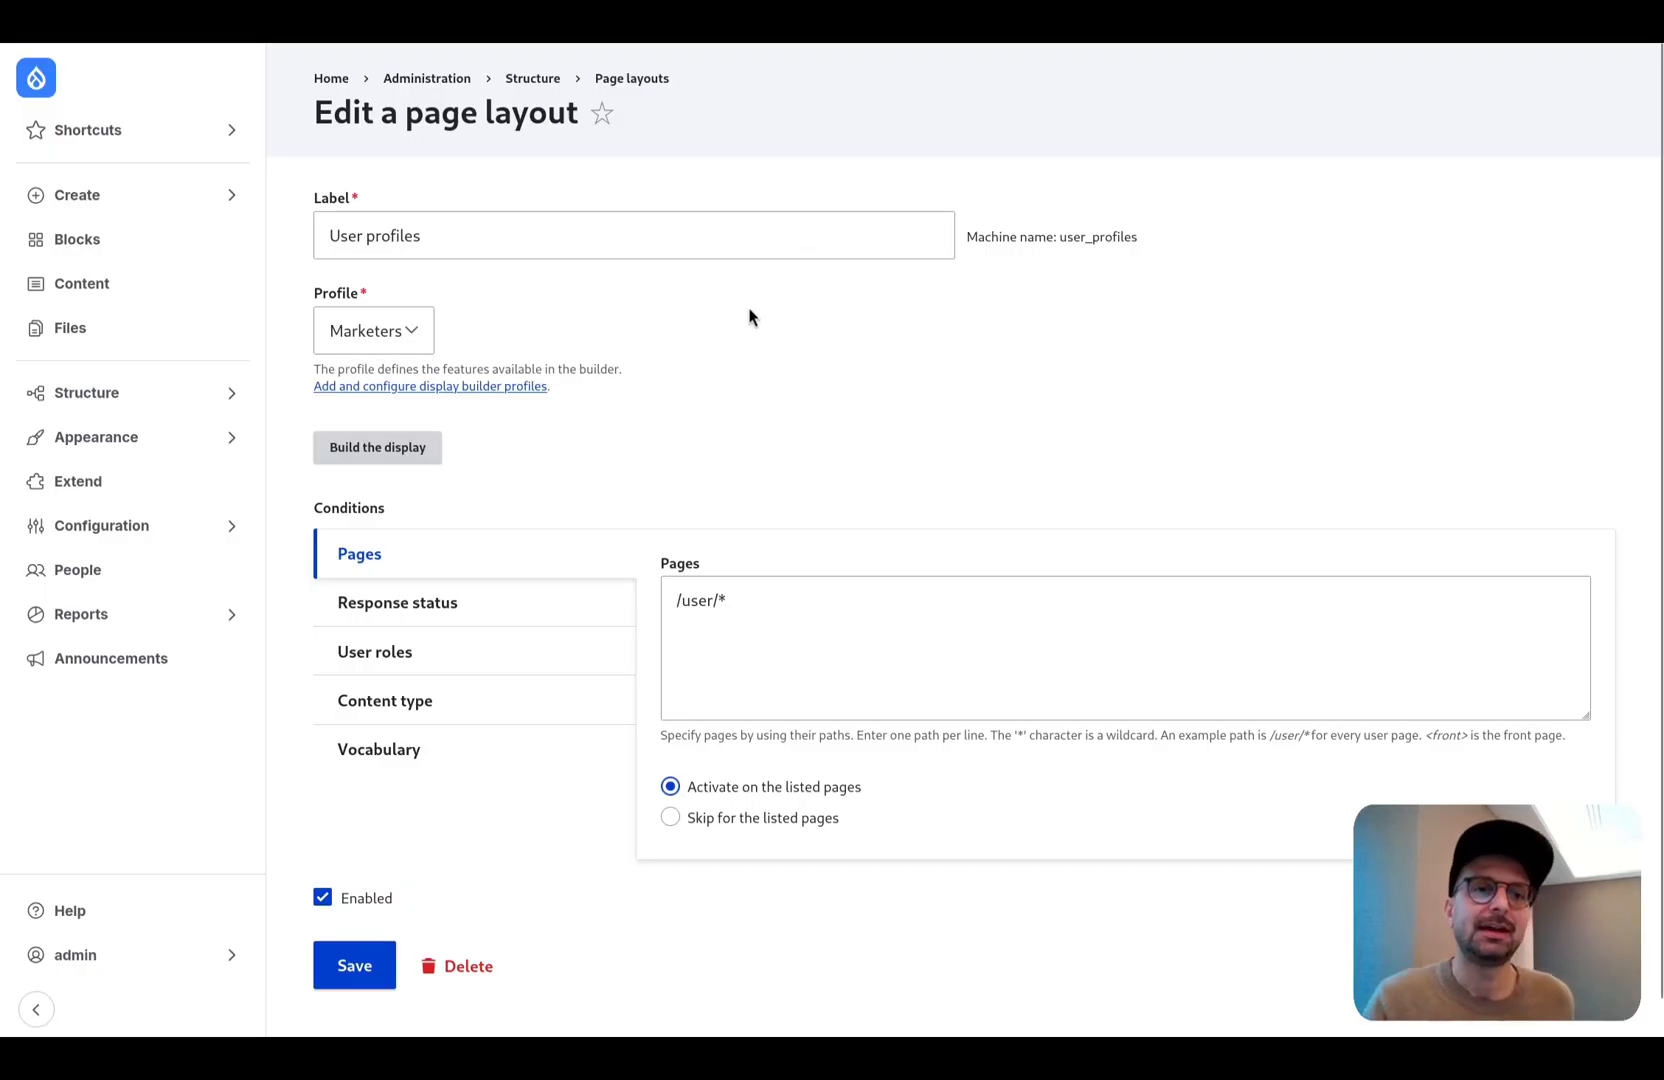
pyautogui.click(415, 325)
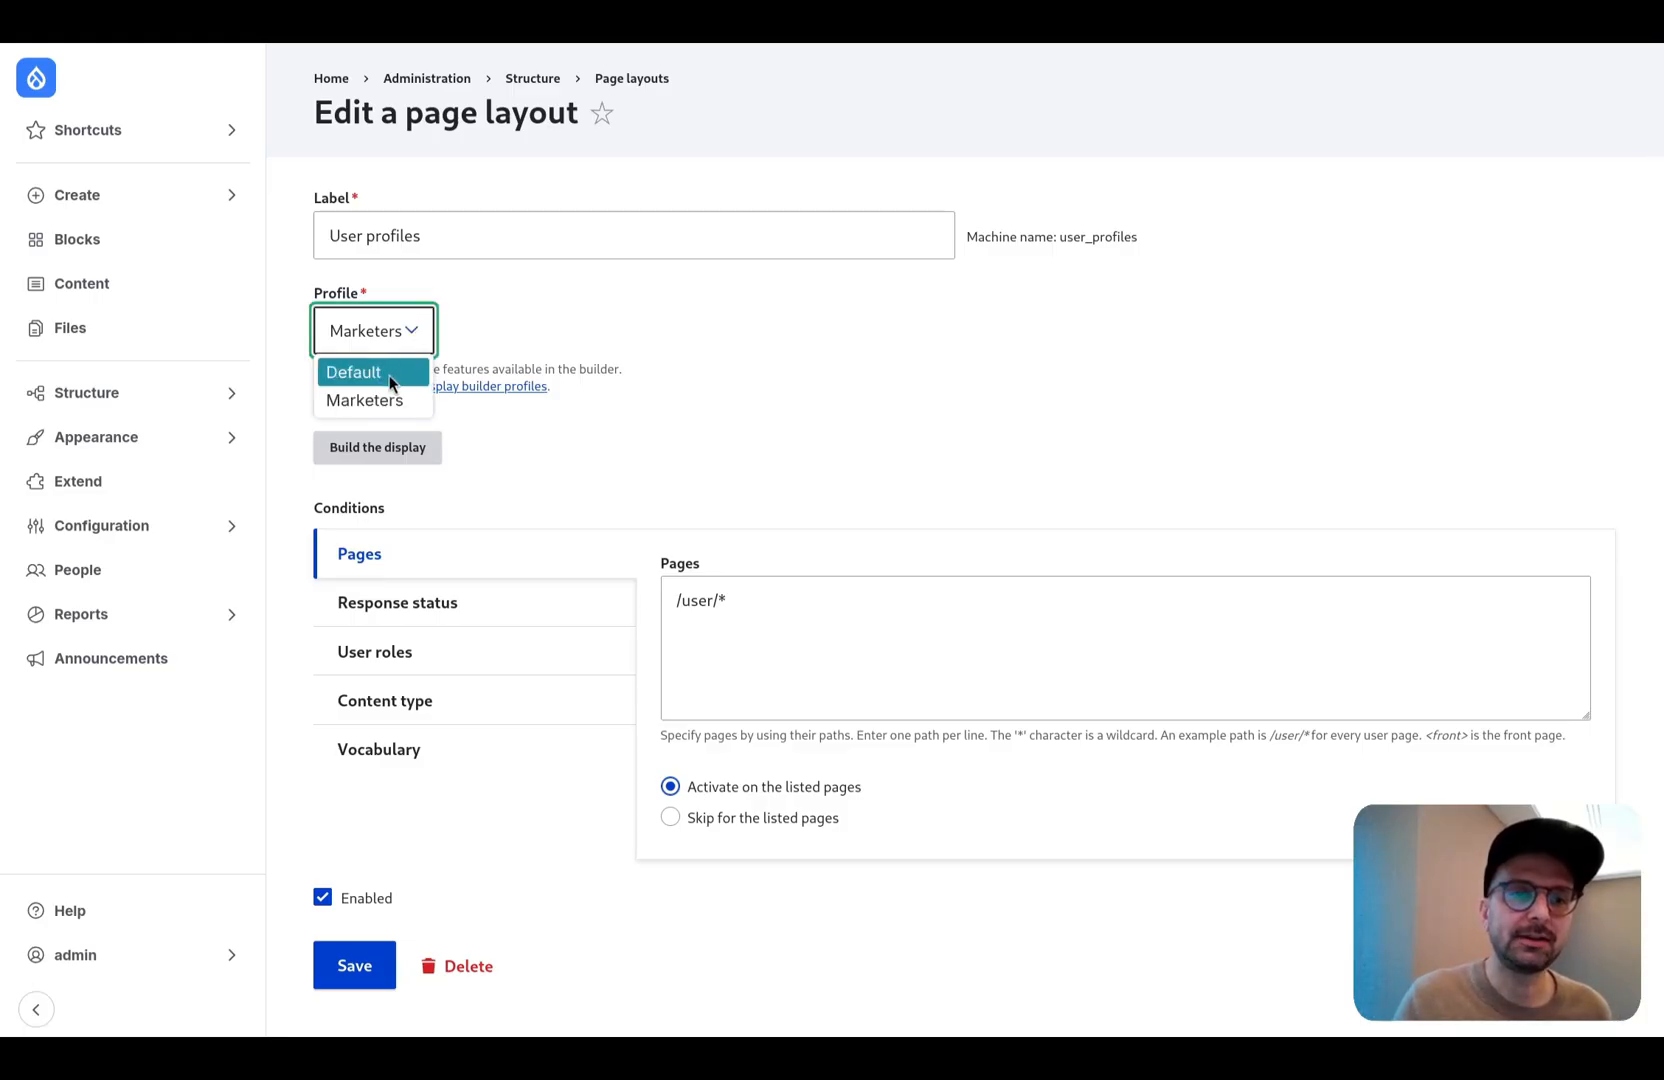
pyautogui.click(552, 329)
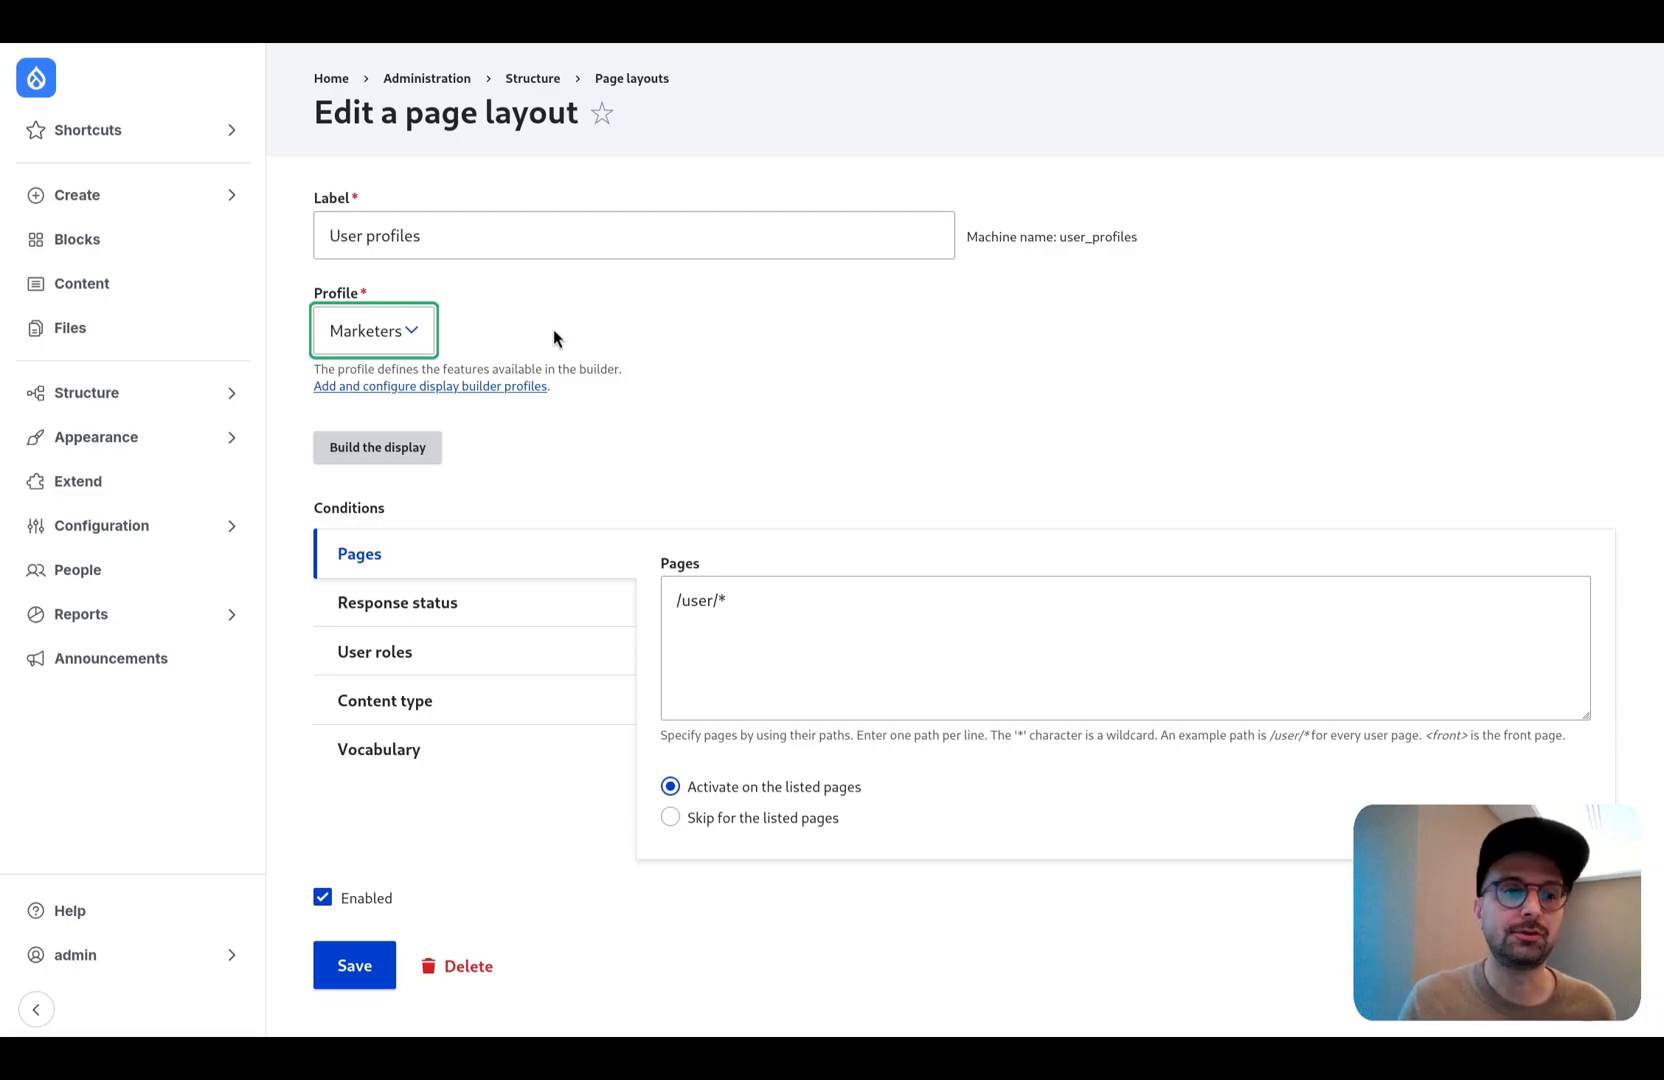
# - Edit the Marketers display builder profile to deselect the Administrator role and select Content editor, and save the profile
pyautogui.click(213, 392)
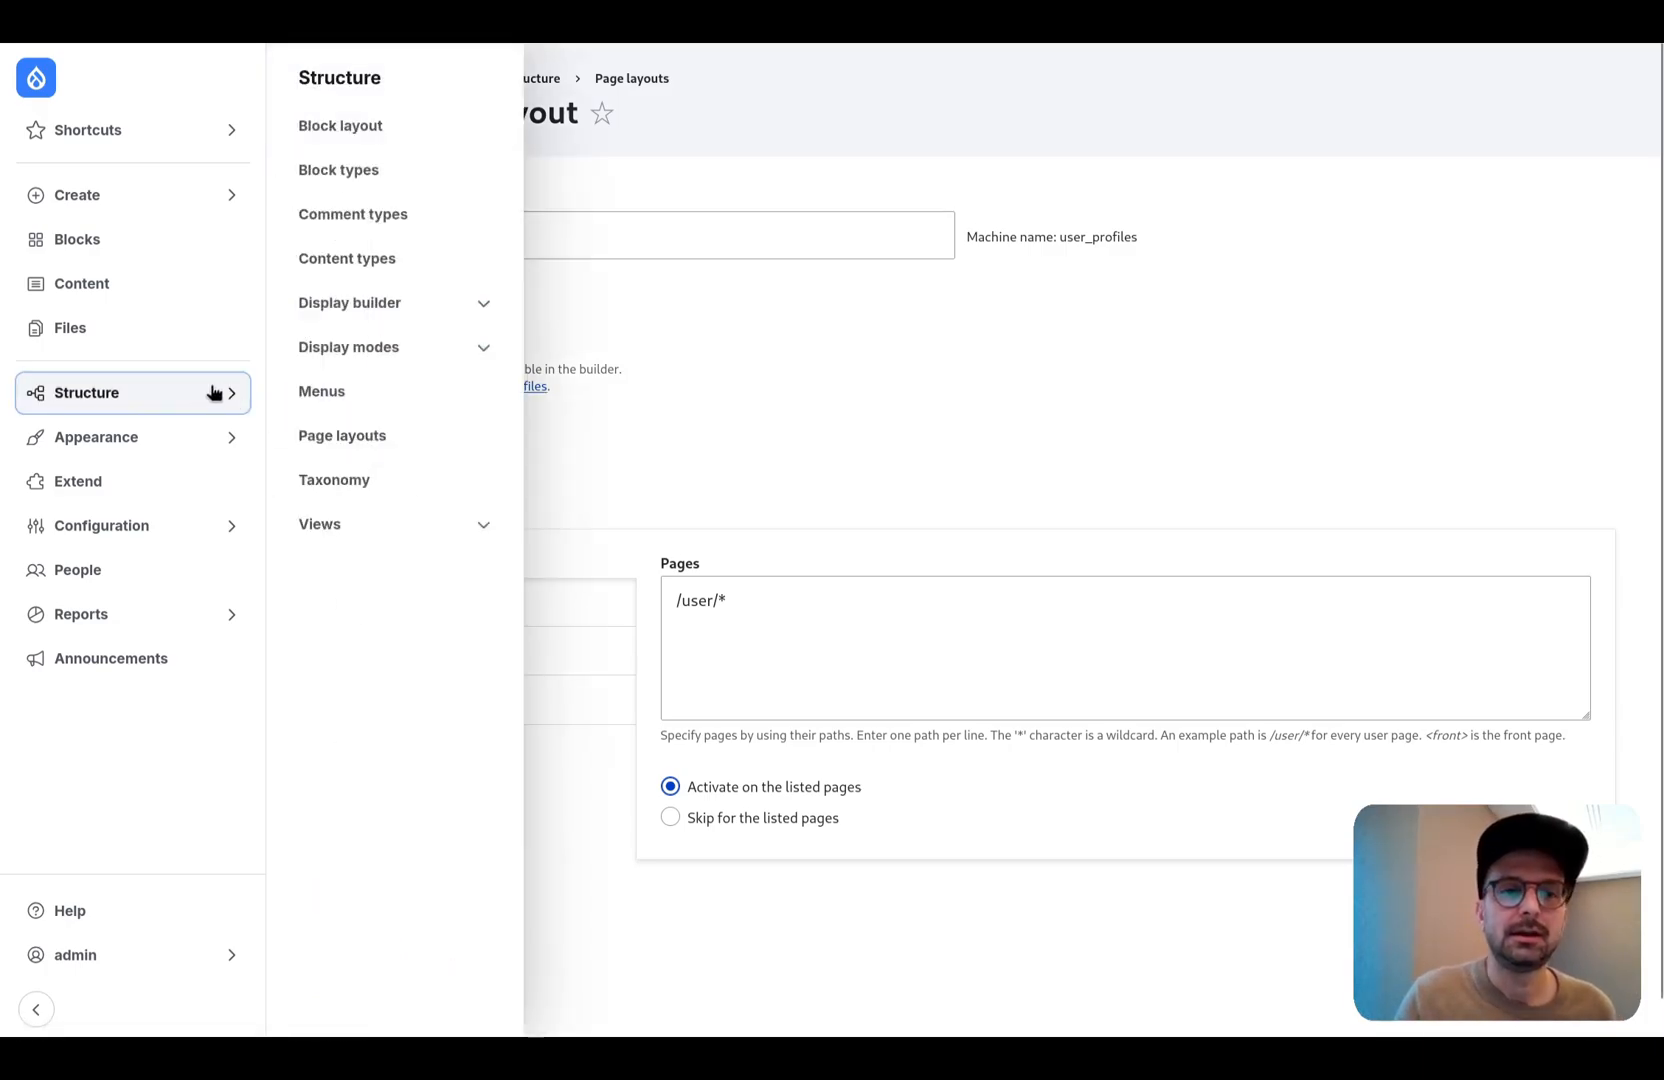
pyautogui.click(383, 318)
pyautogui.click(381, 343)
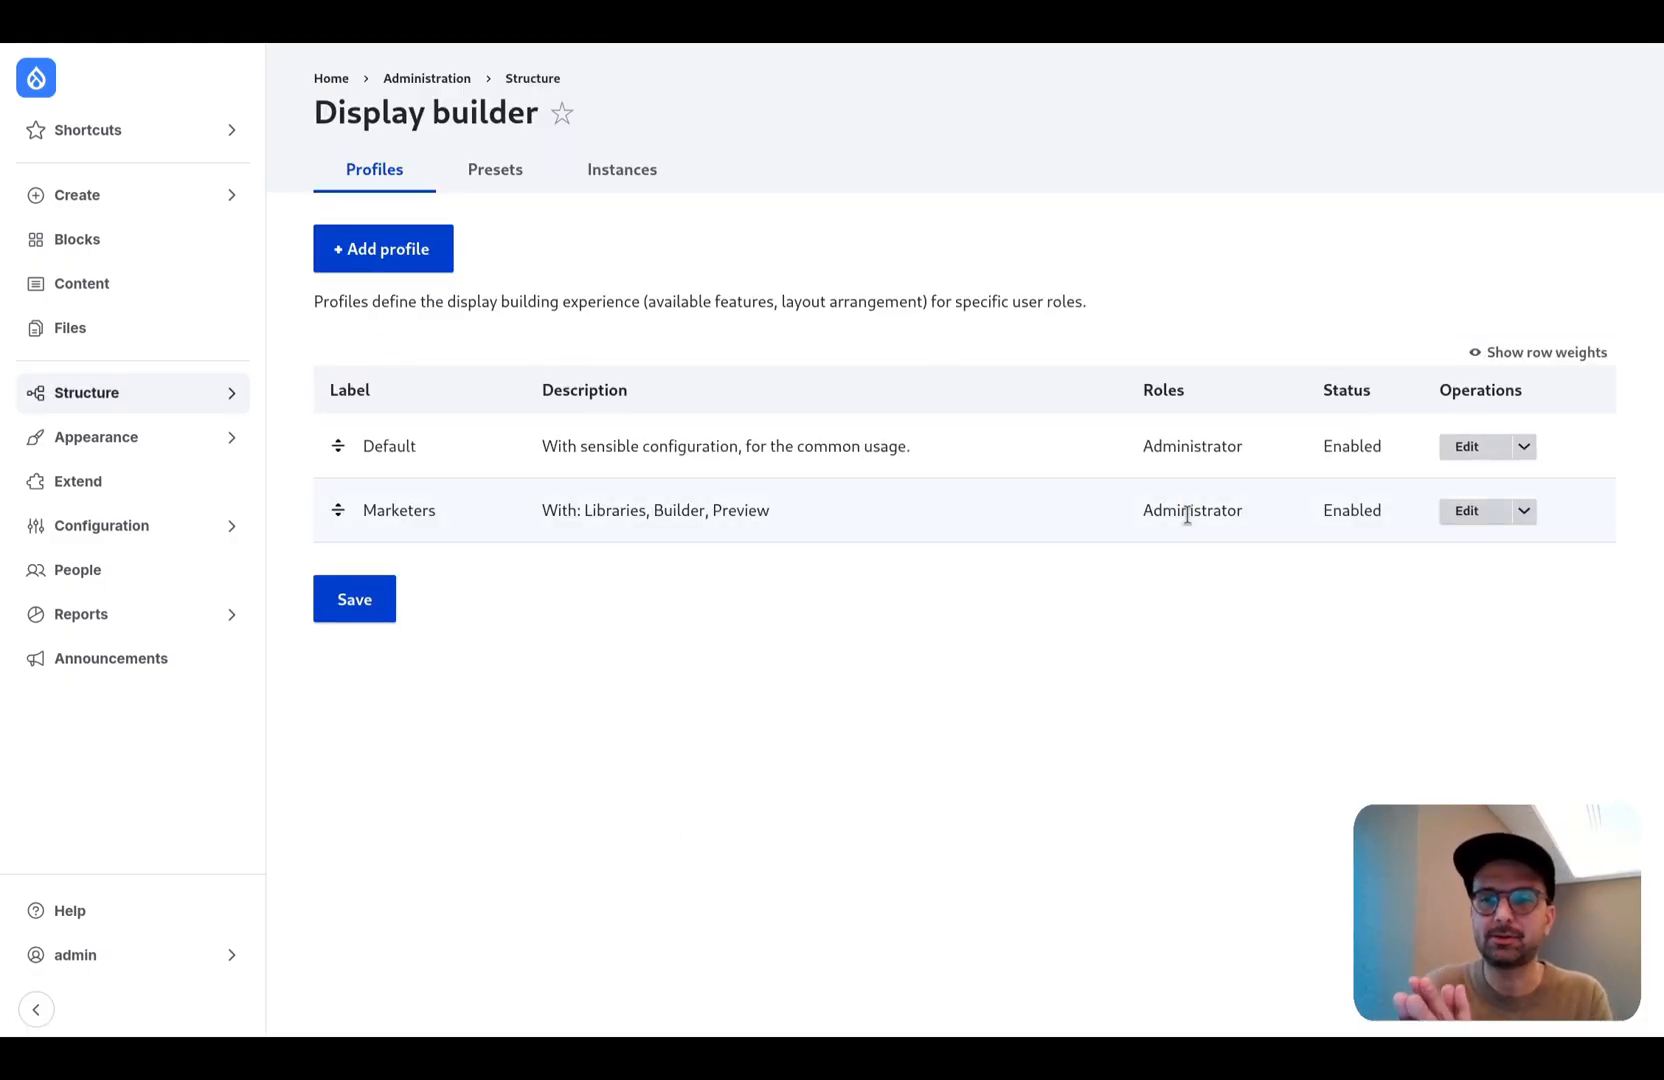
pyautogui.click(1470, 512)
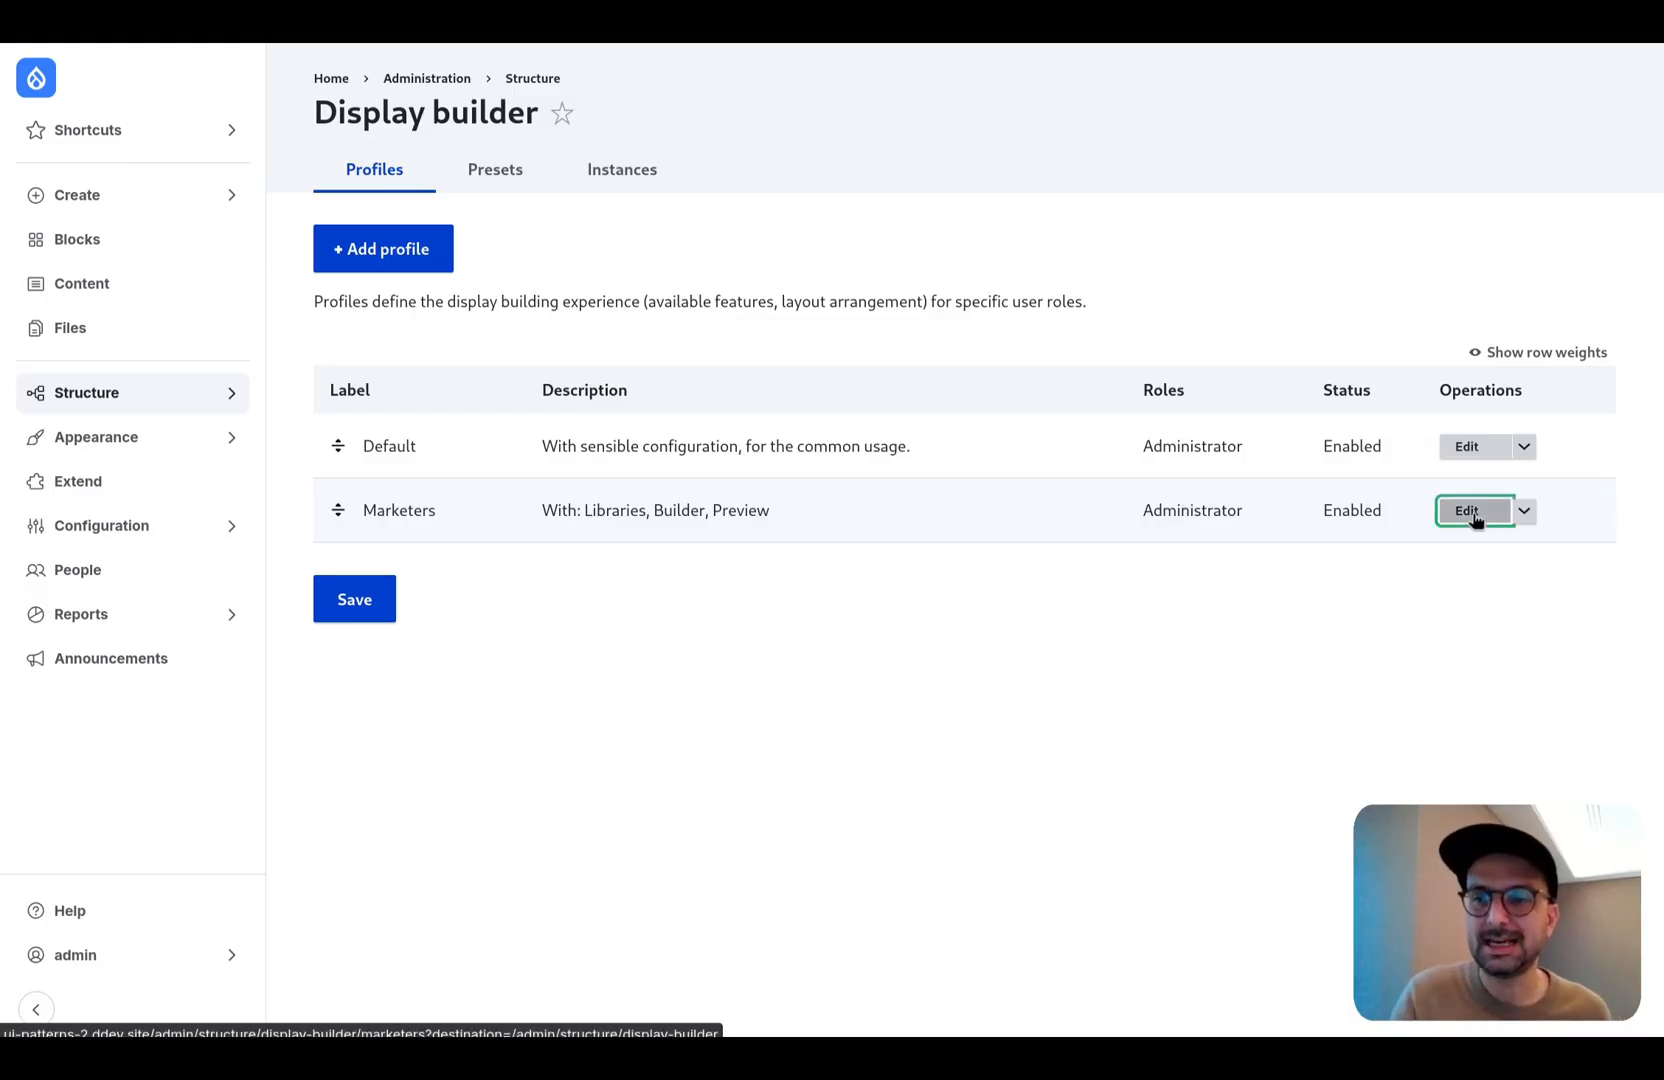
pyautogui.click(405, 511)
pyautogui.click(392, 605)
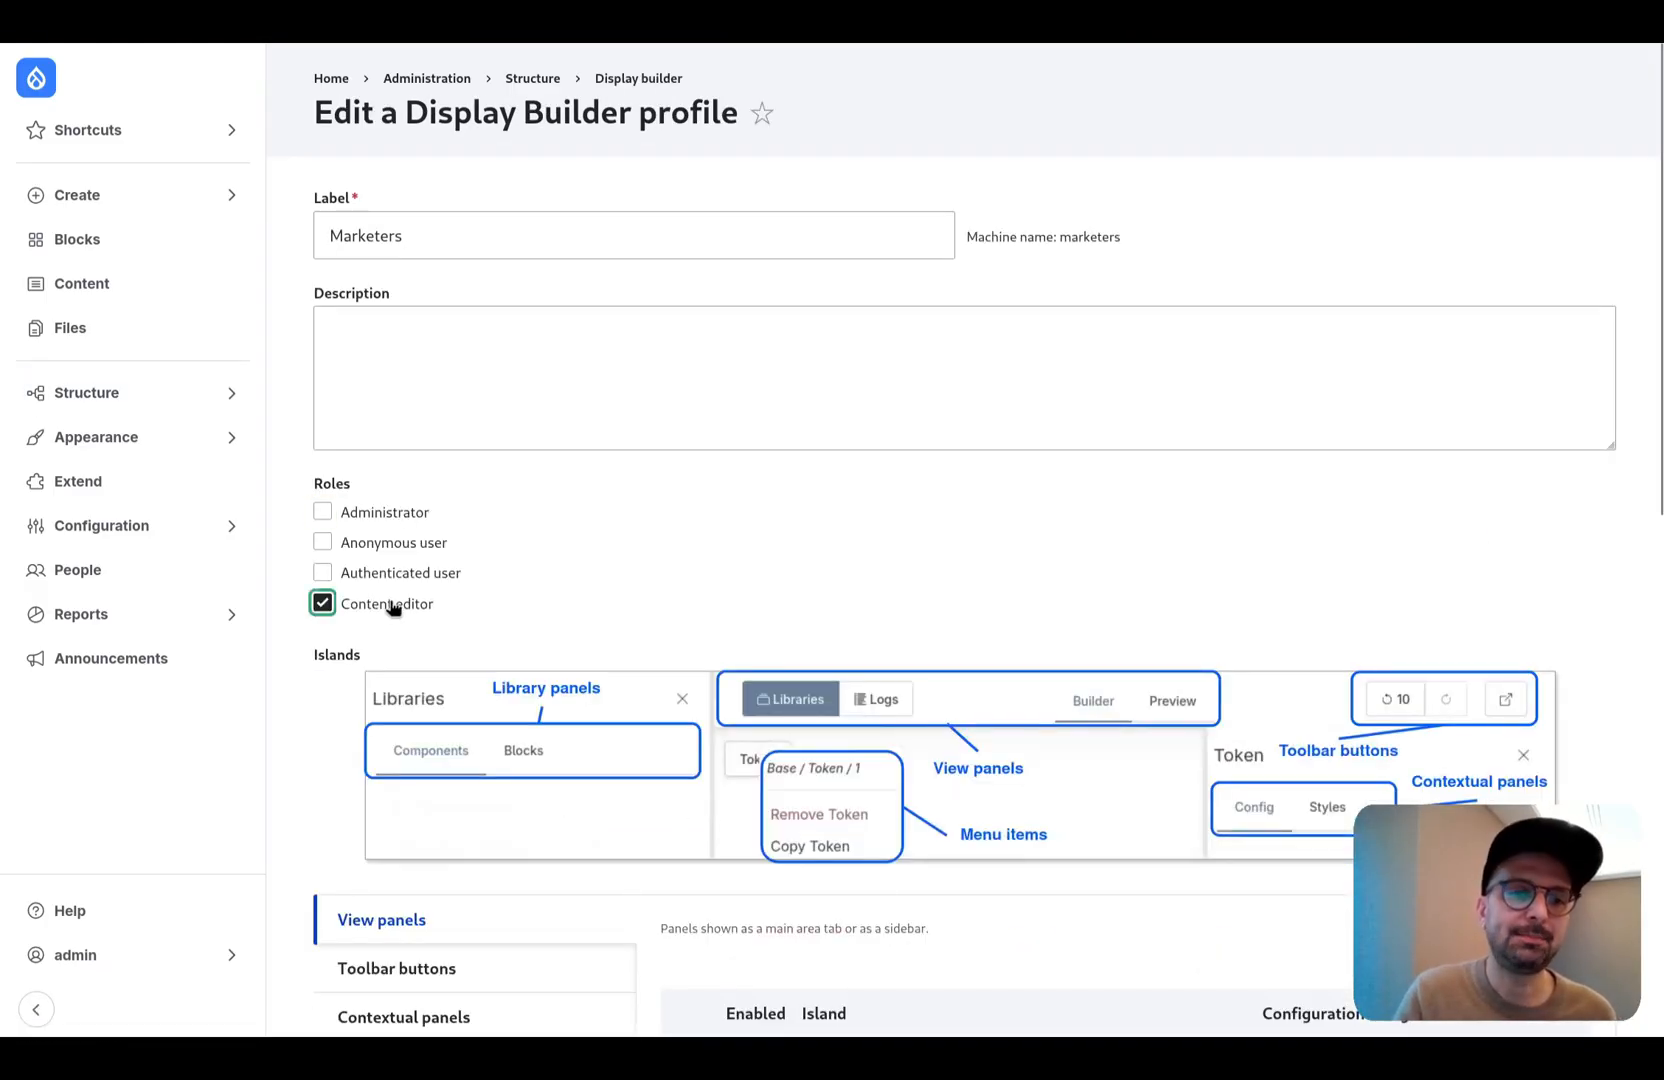
pyautogui.scroll(-10, 386, 642)
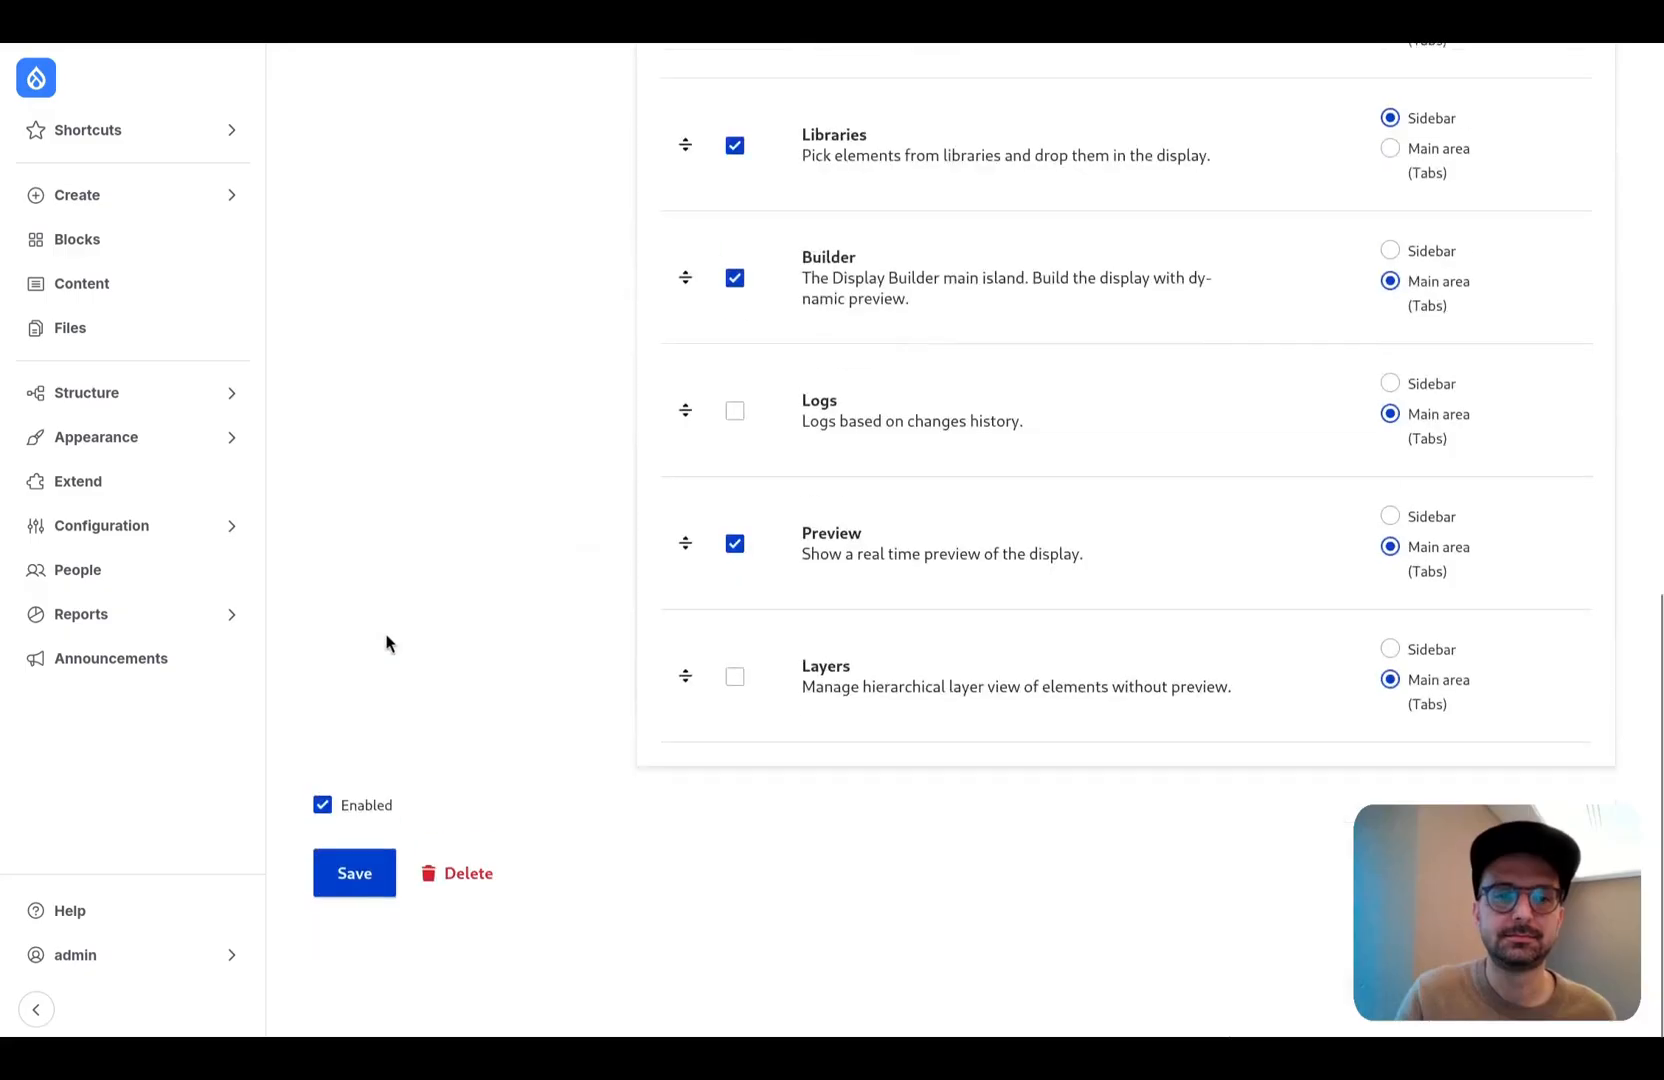
pyautogui.click(368, 920)
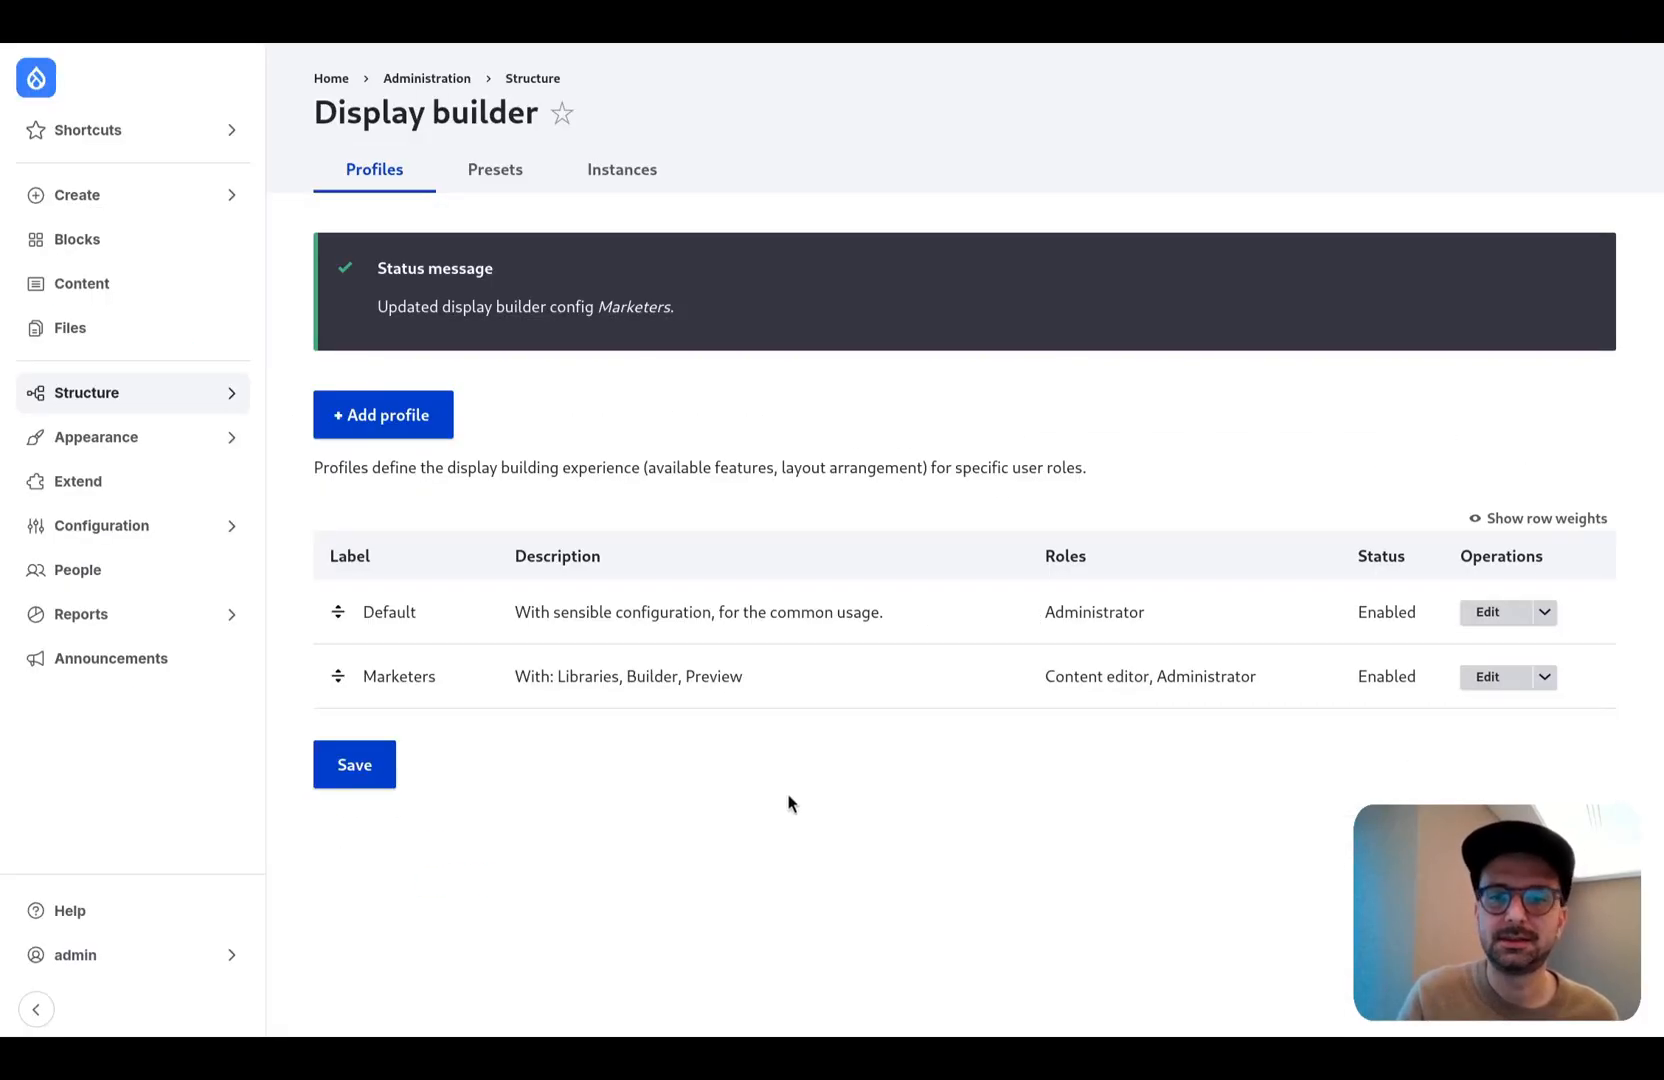